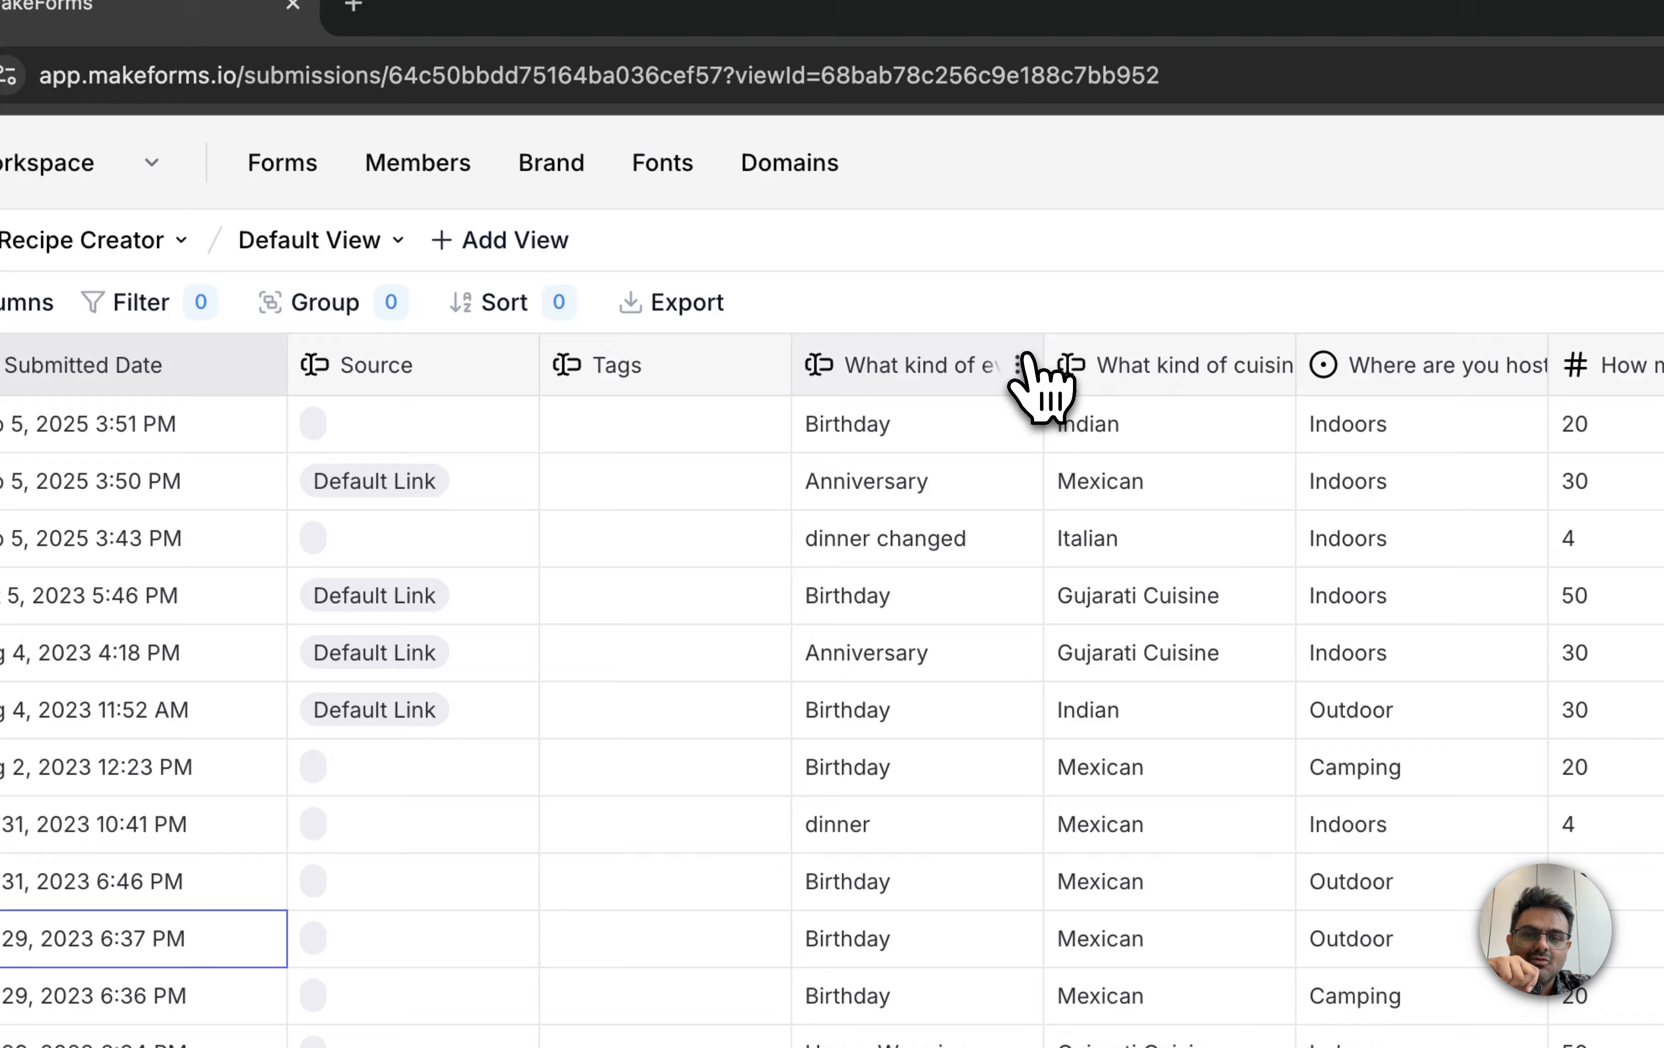
# Step: Set the "What kind of event" column as the title field and widen it to show more of its heading
pyautogui.click(736, 311)
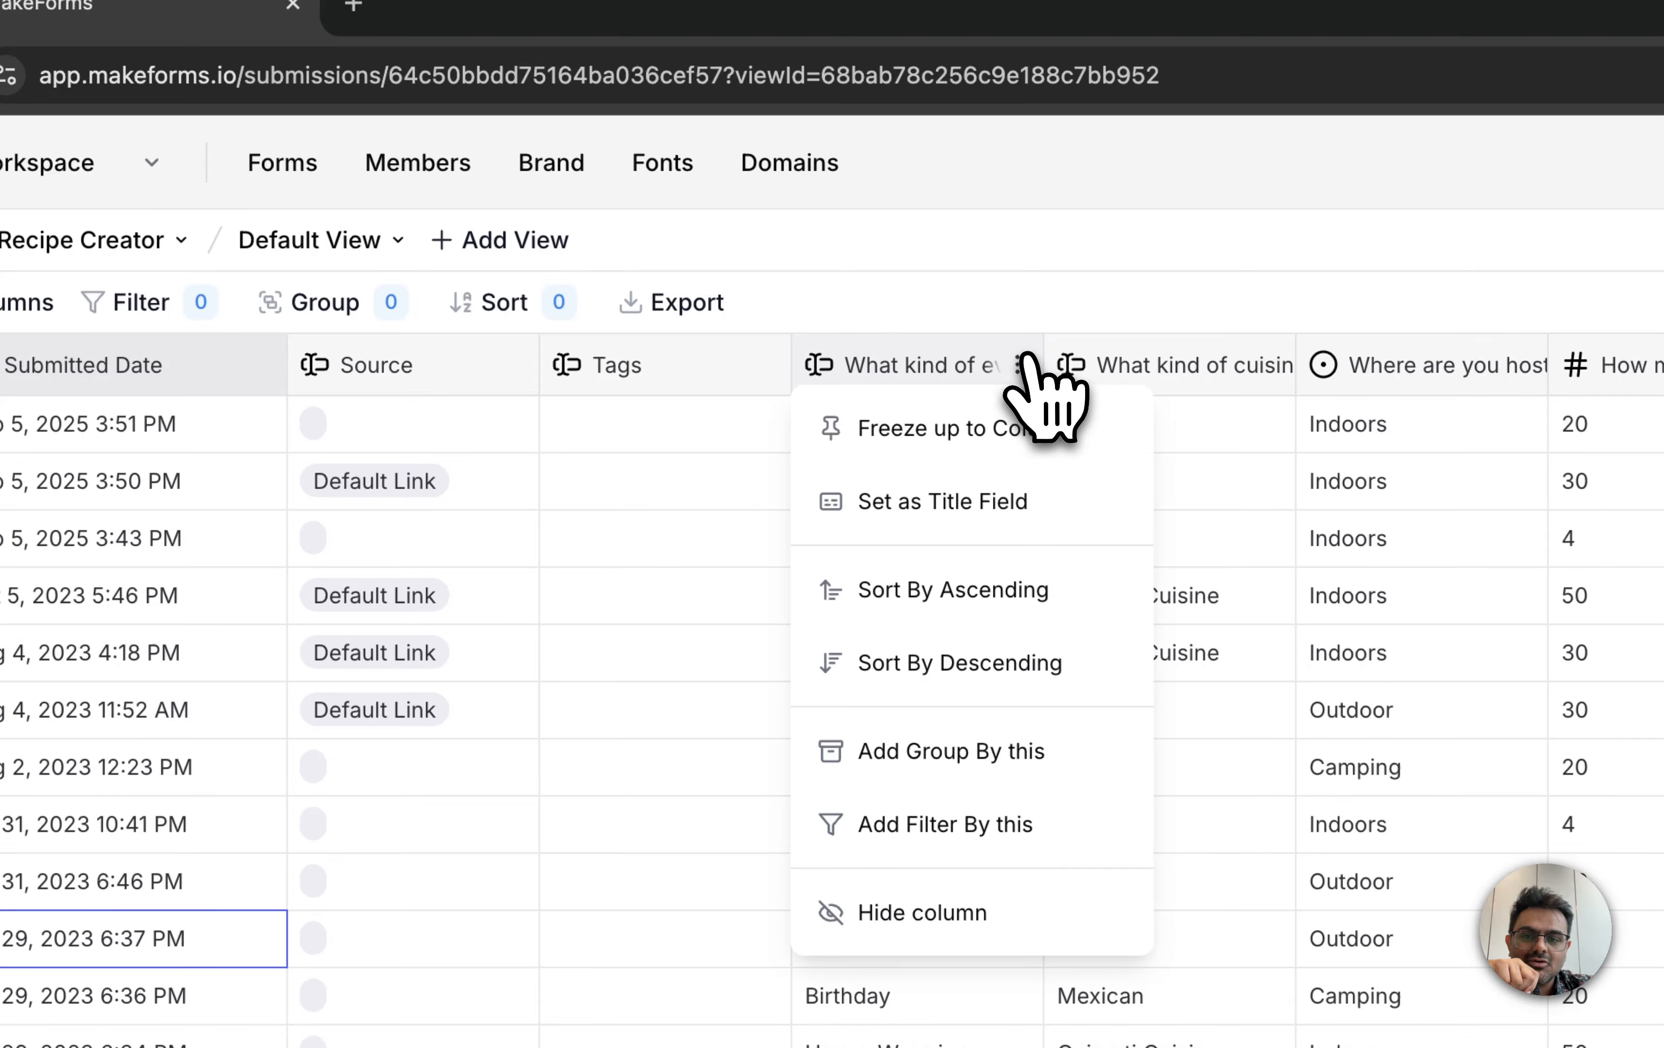
pyautogui.click(997, 505)
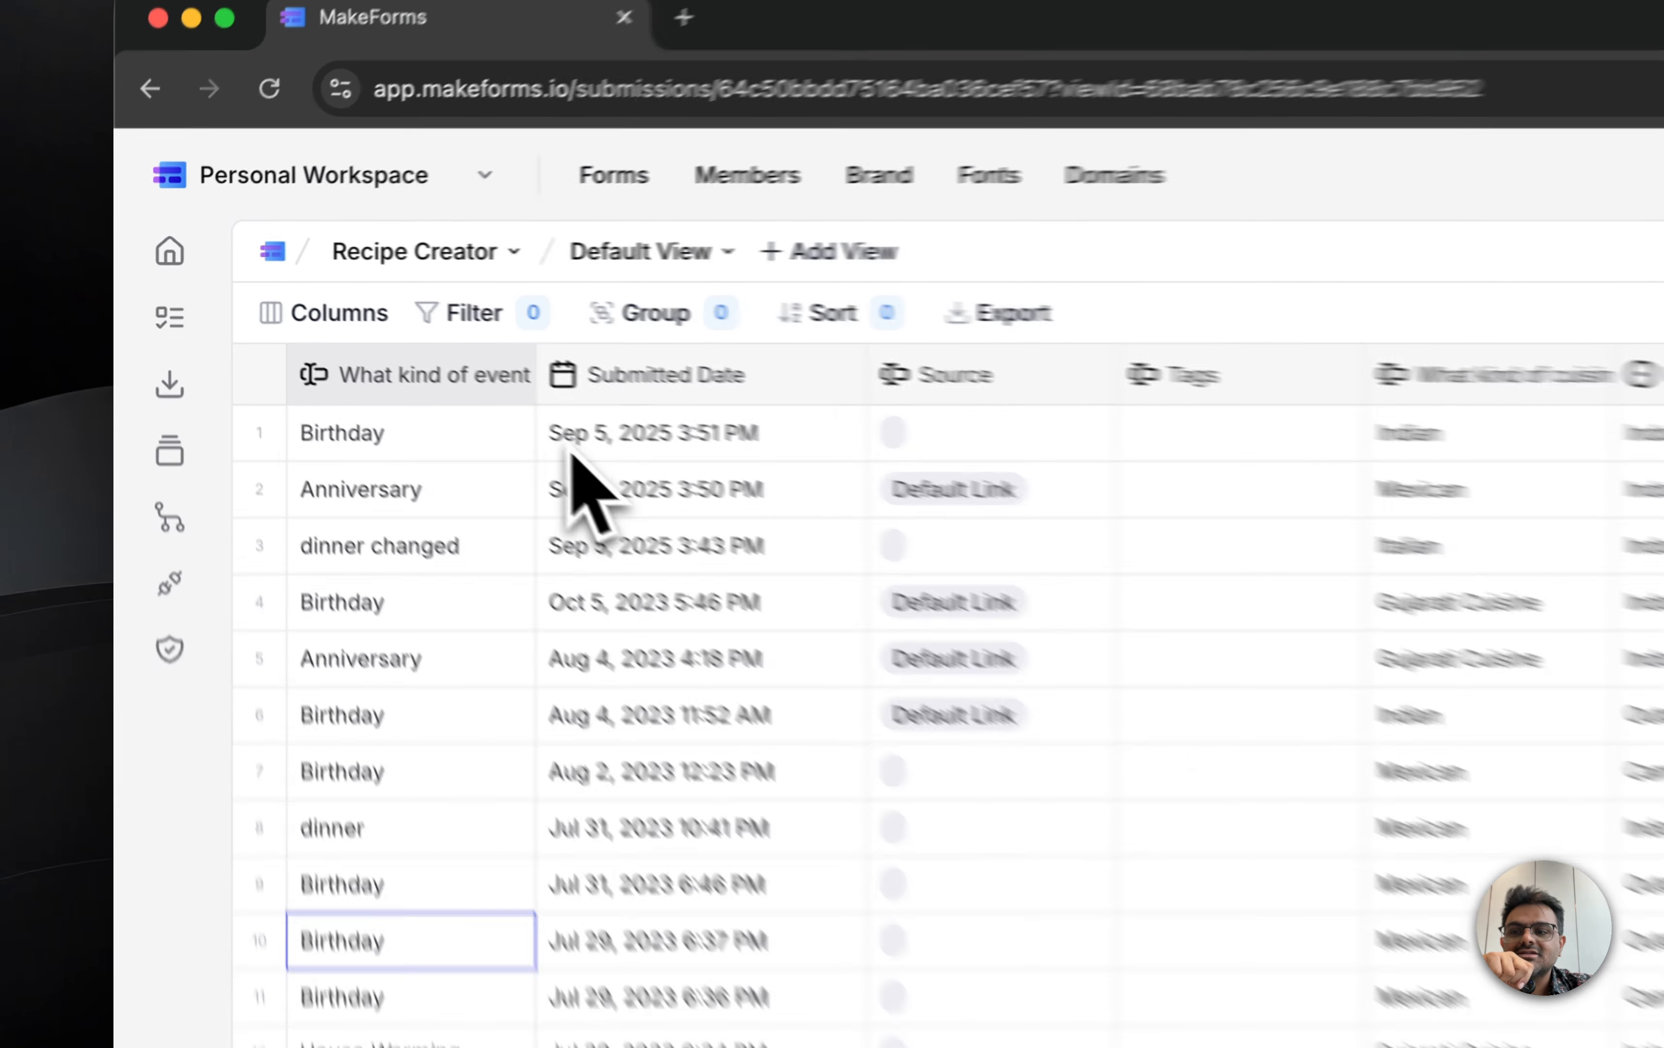
pyautogui.hscroll(15, 533, 496)
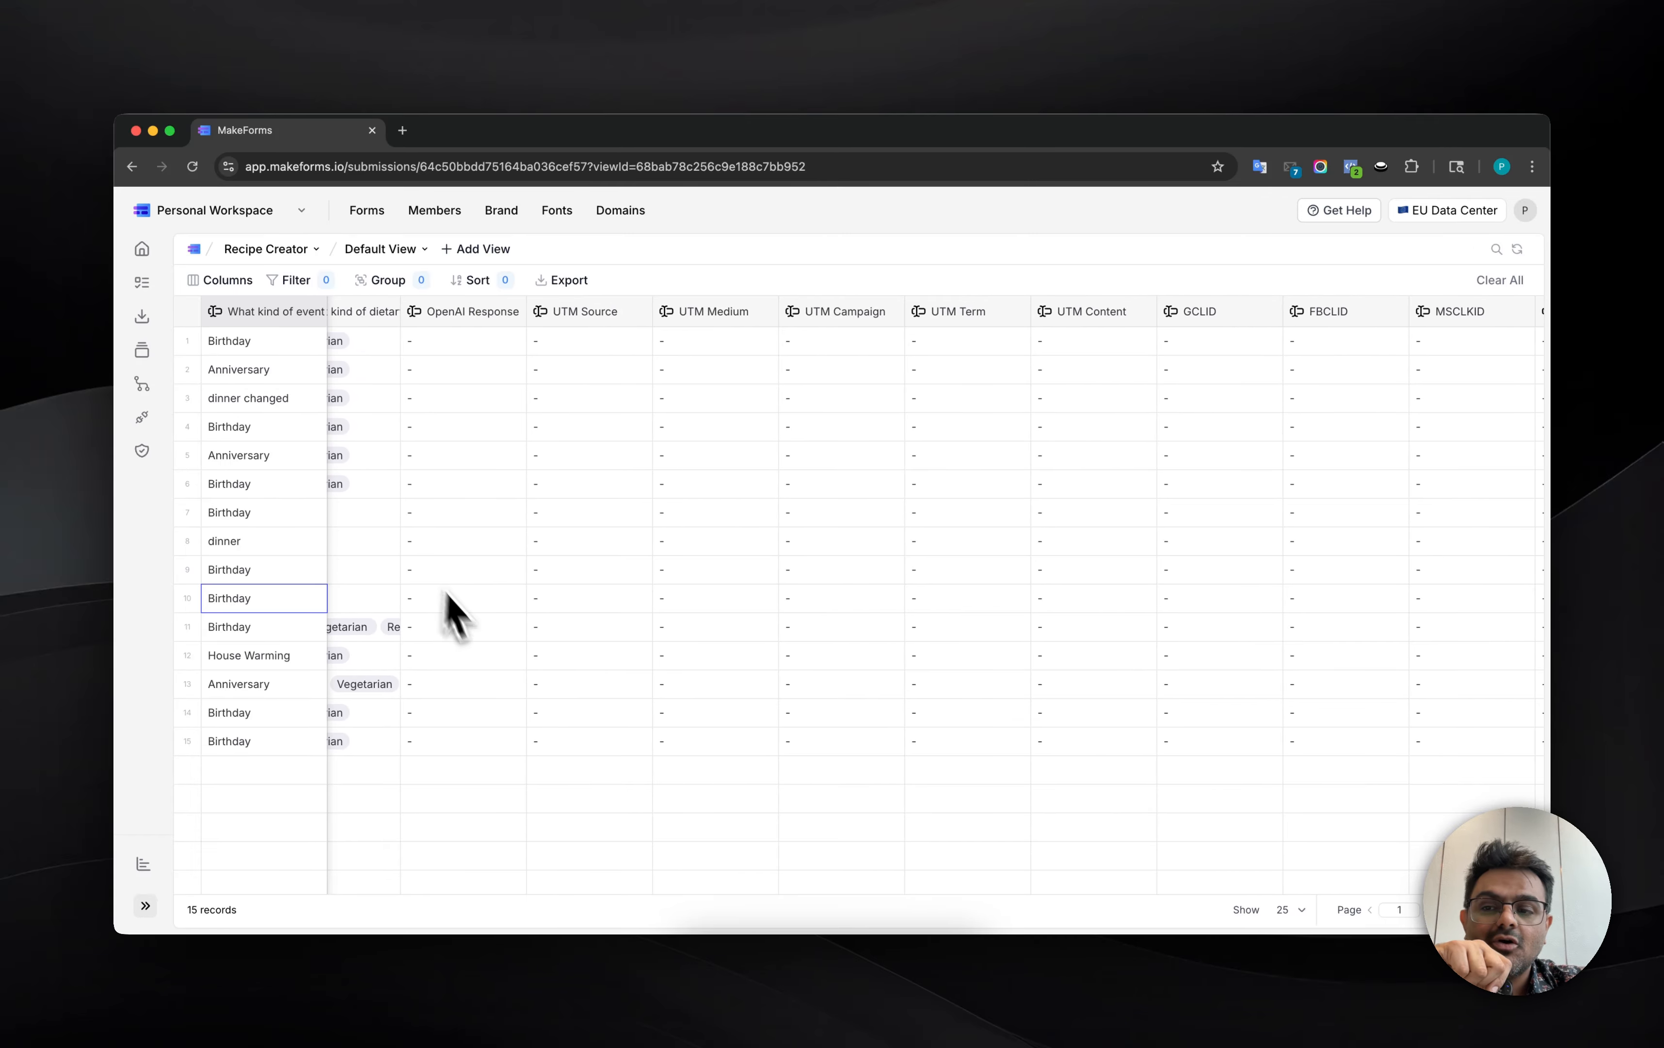
pyautogui.hscroll(3, 475, 654)
pyautogui.hscroll(-20, 475, 654)
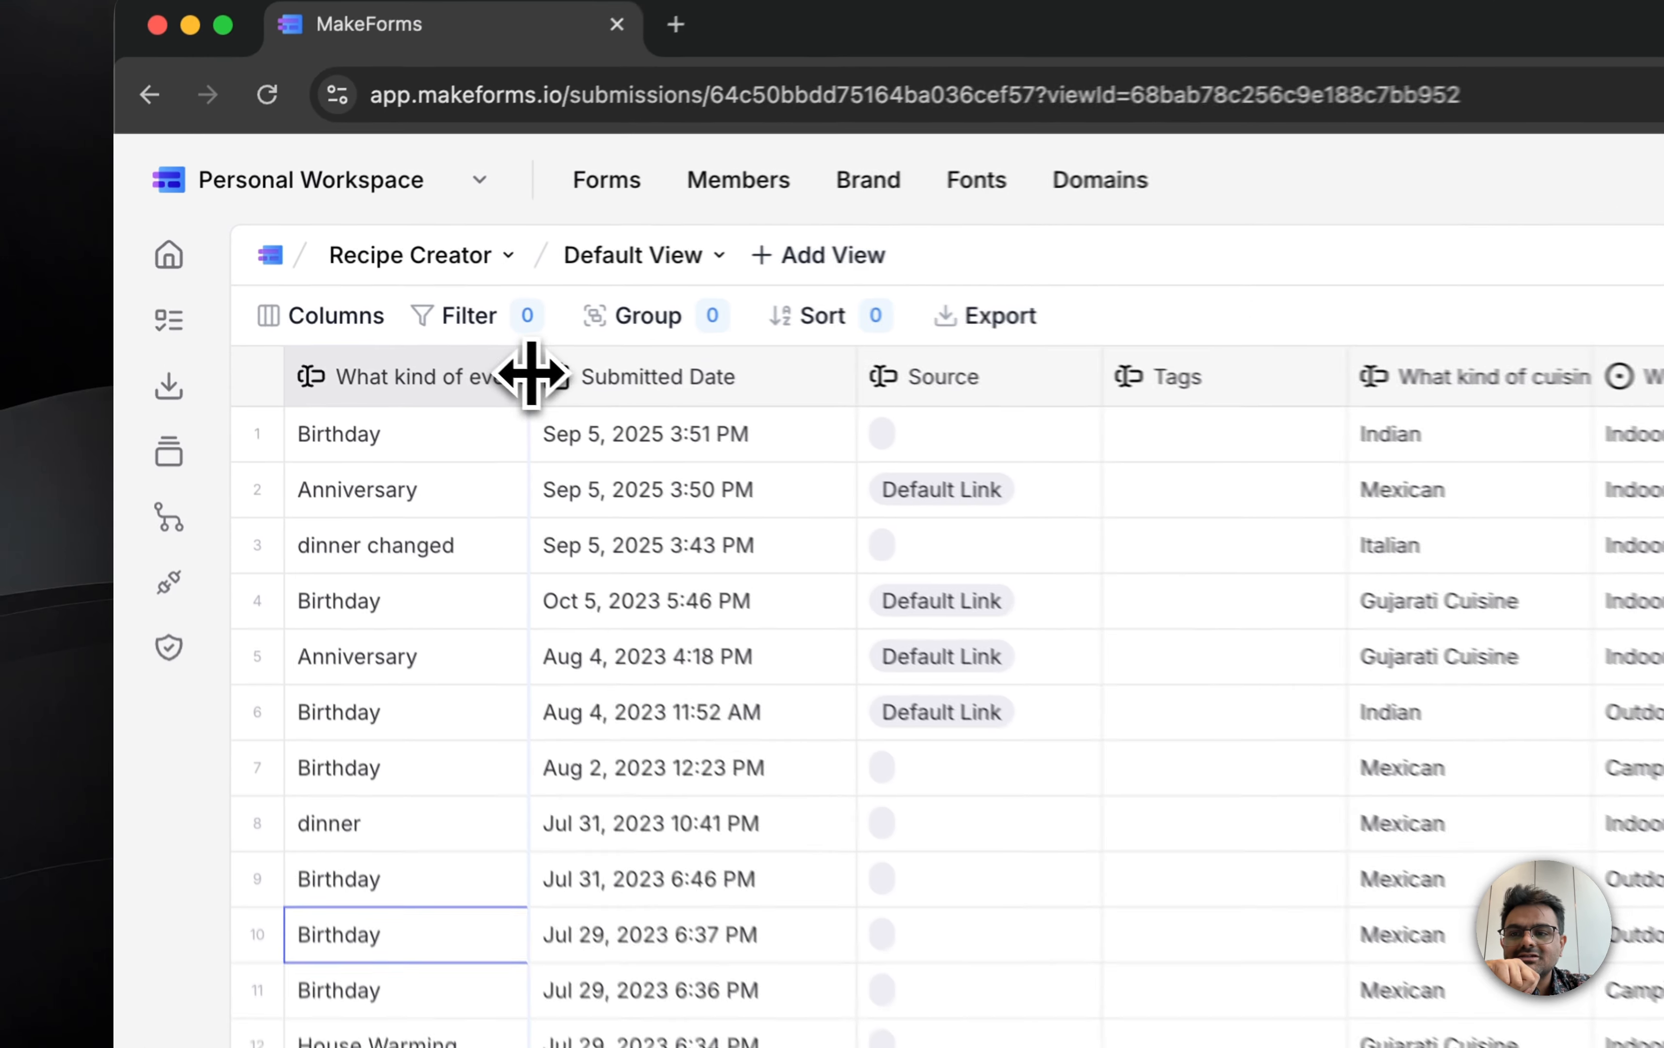
pyautogui.moveTo(327, 311); pyautogui.dragTo(279, 311)
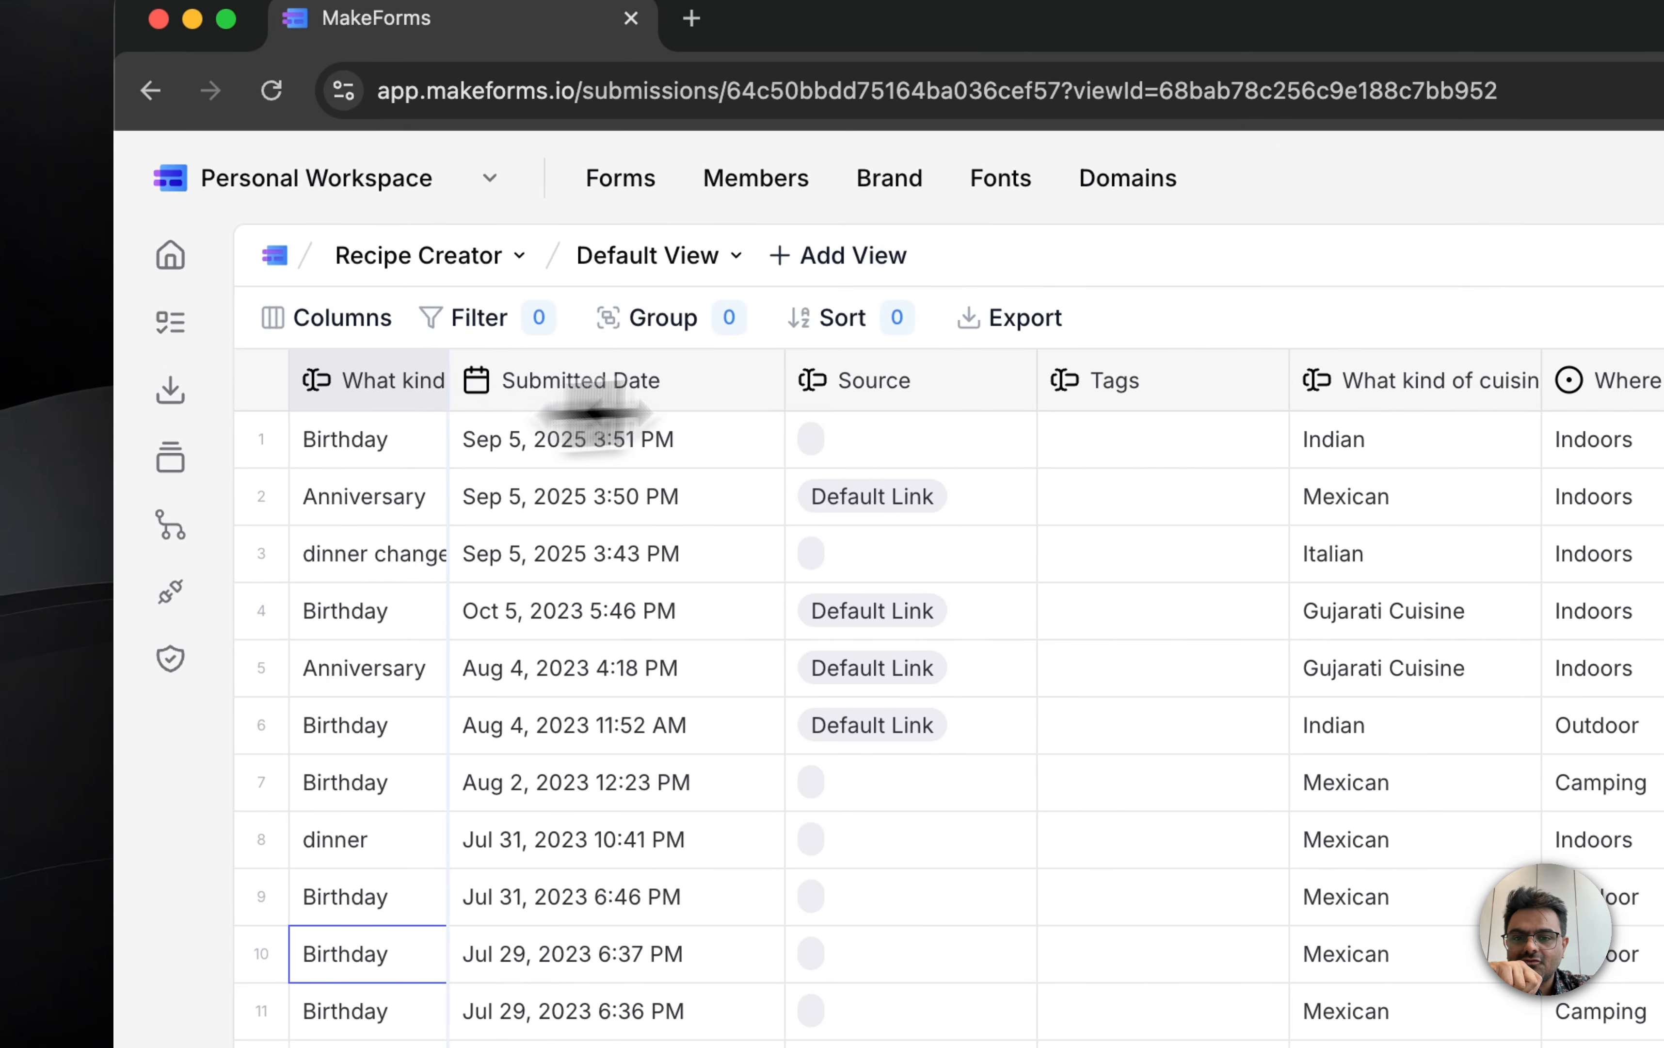
pyautogui.moveTo(596, 412)
pyautogui.mouseDown()
pyautogui.moveTo(855, 412)
pyautogui.moveTo(625, 431)
pyautogui.mouseUp()
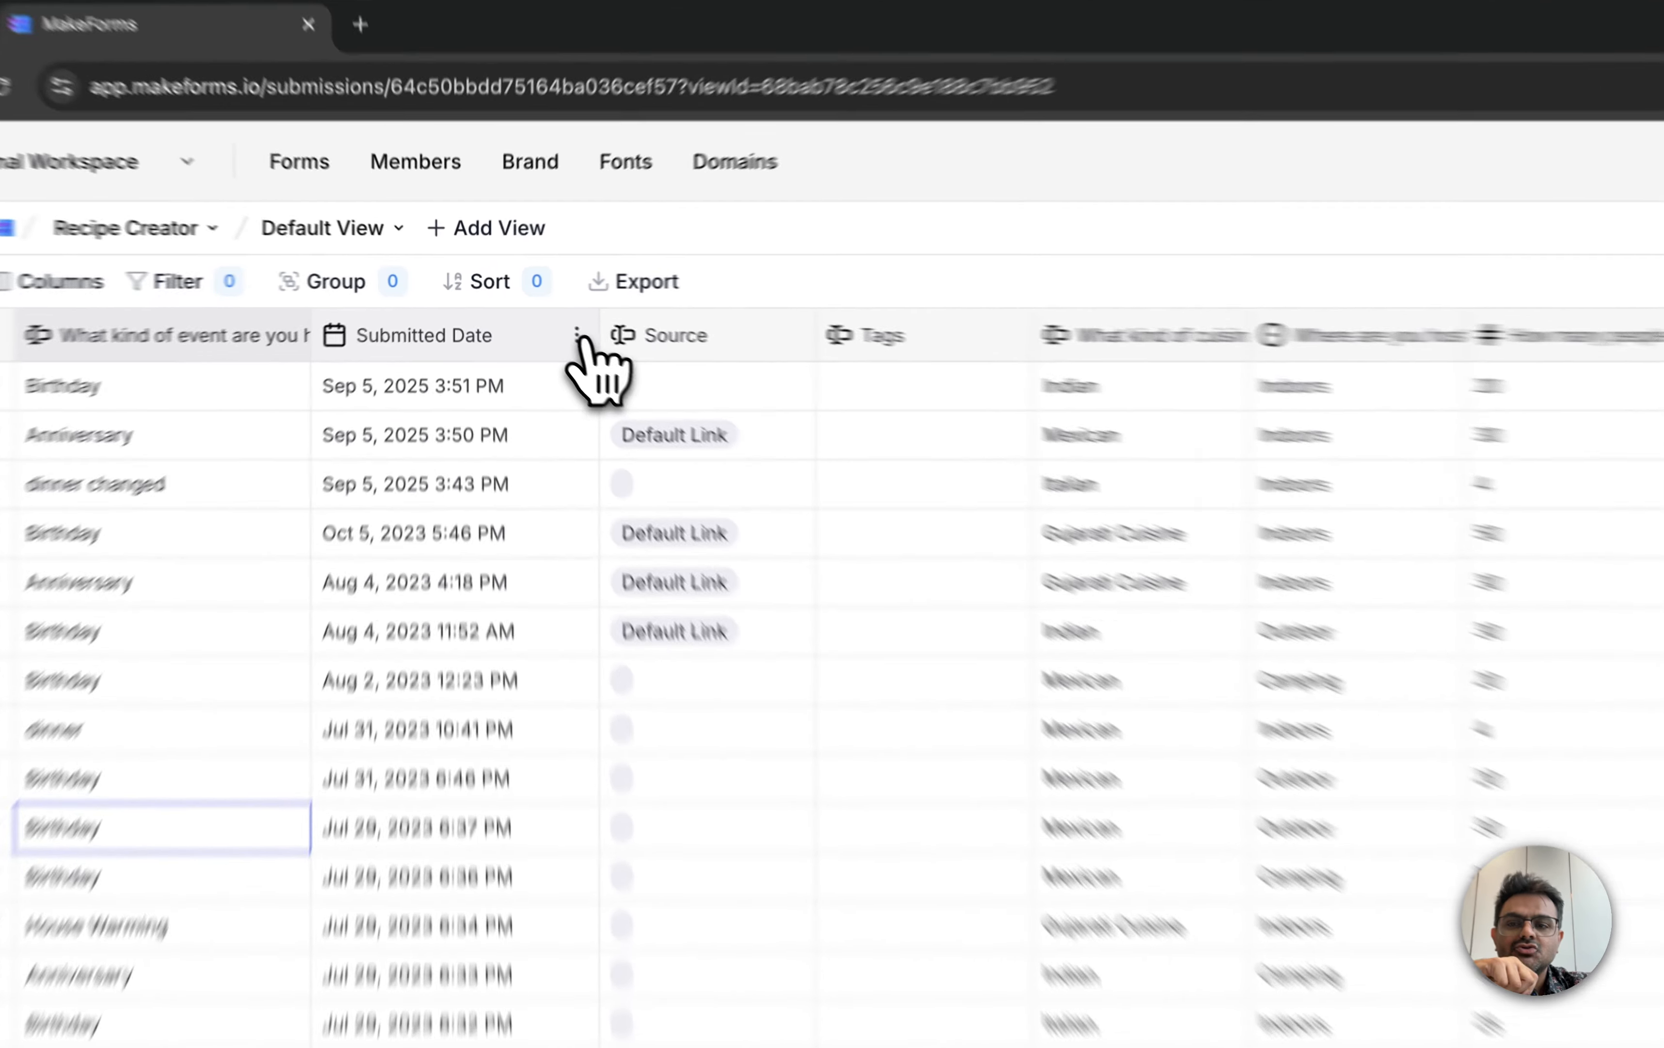
# Step: Freeze the grid's columns up to Submitted Date and check them against the remaining columns
pyautogui.click(598, 345)
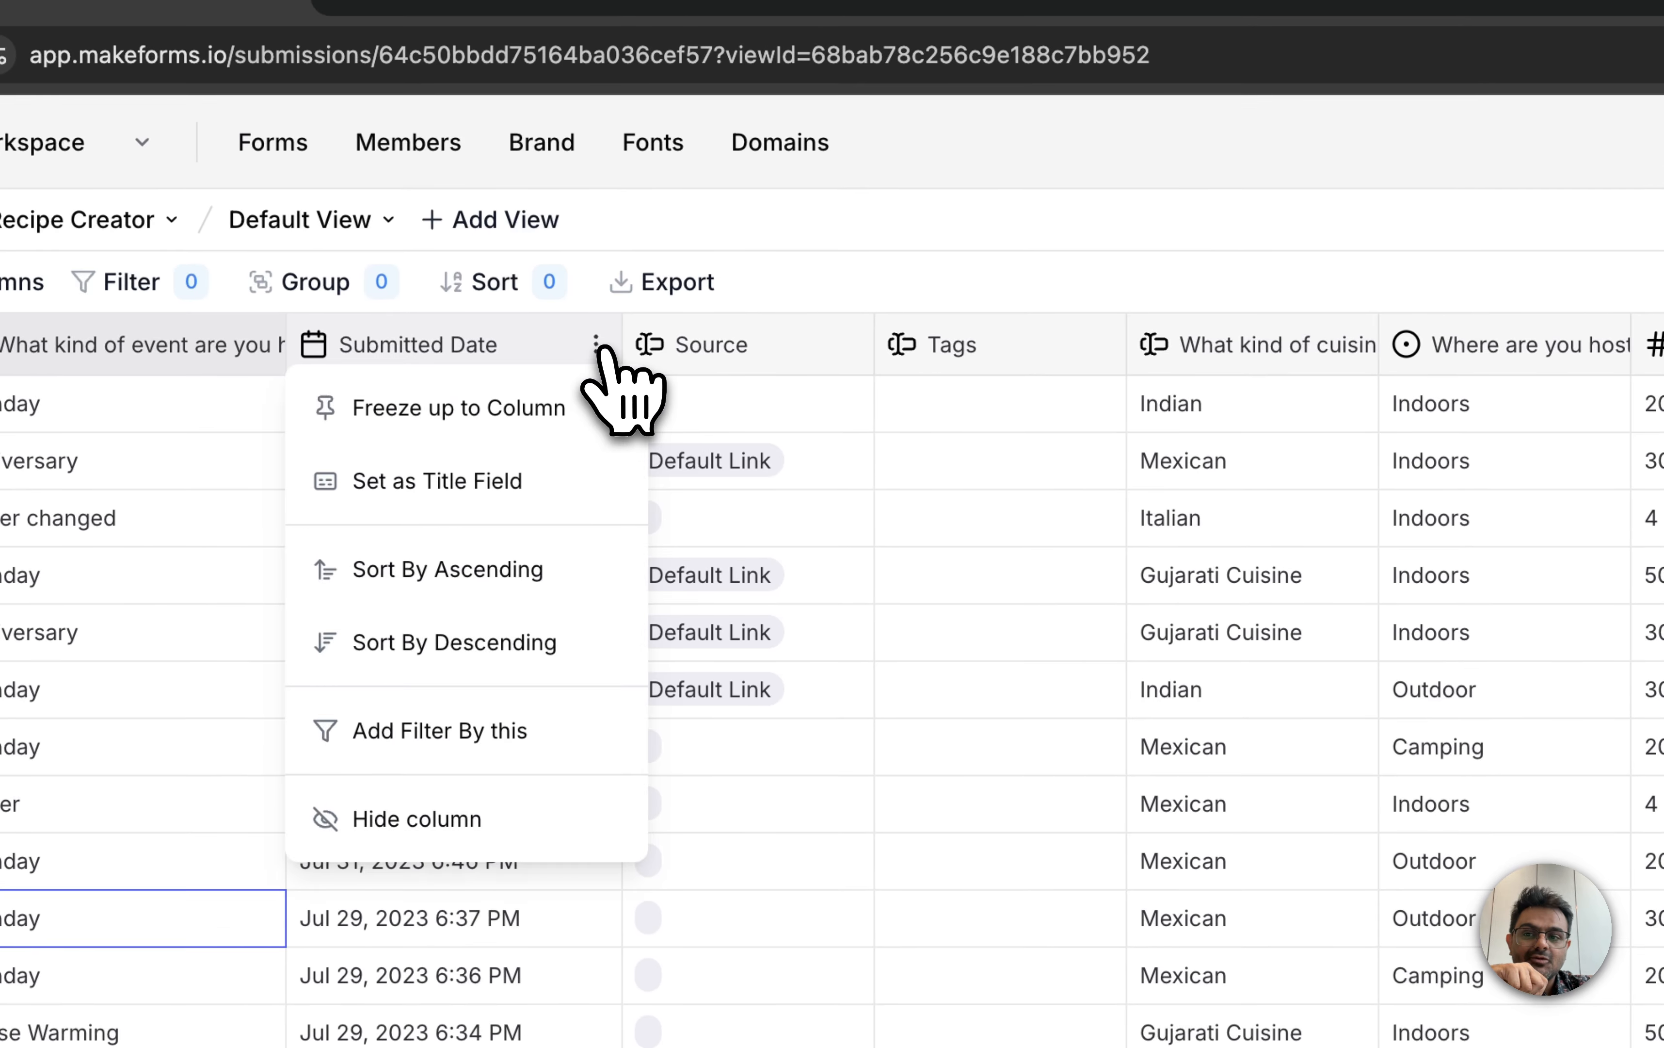
pyautogui.click(561, 409)
pyautogui.hscroll(10, 1059, 706)
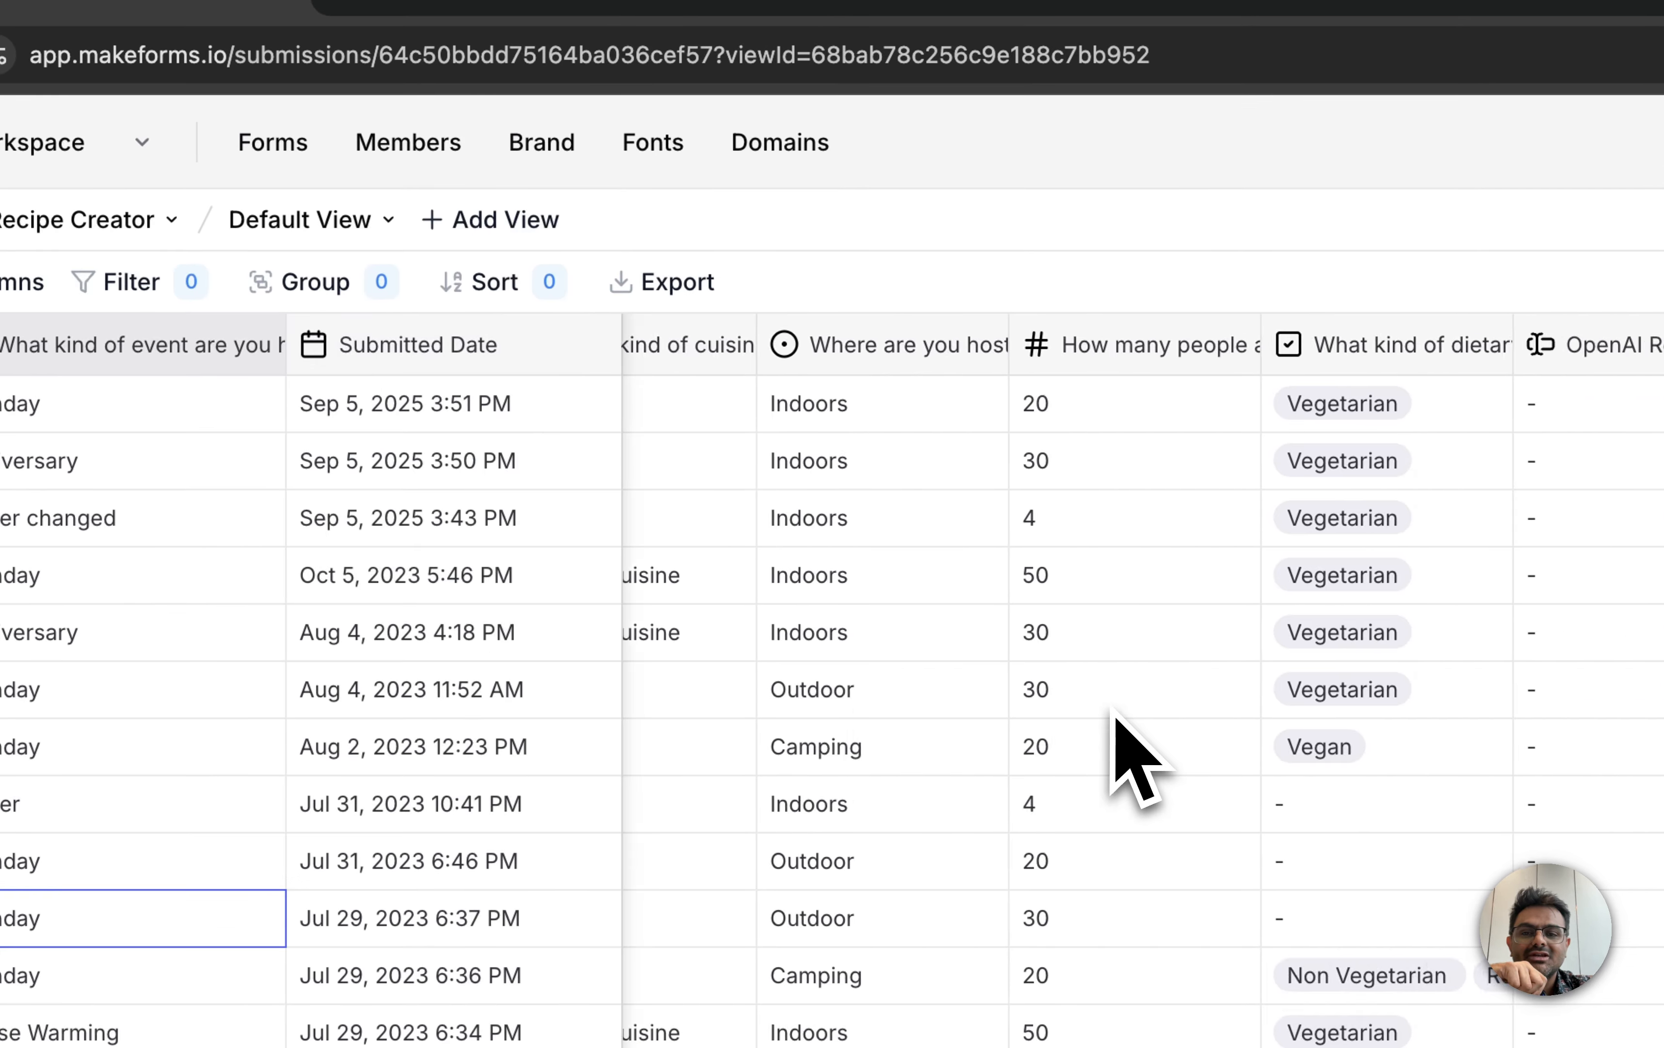
pyautogui.hscroll(-10, 1112, 710)
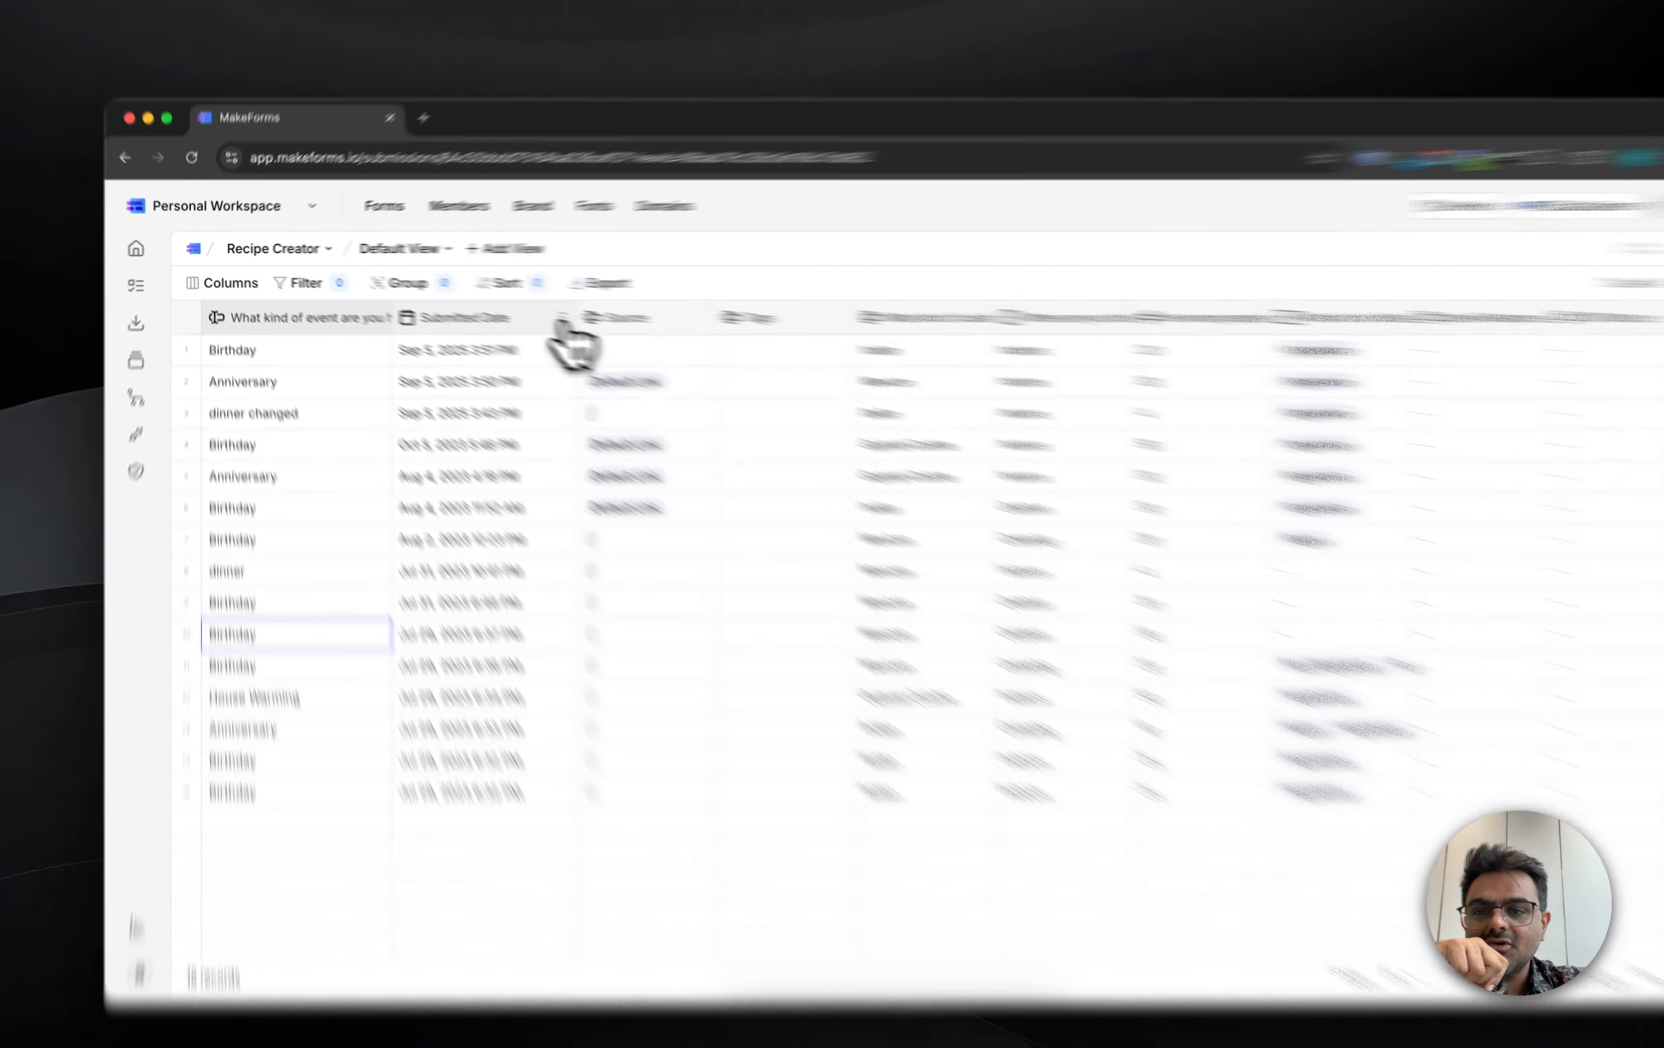
# Step: Unfreeze the Submitted Date column and set it as the title field
pyautogui.click(528, 311)
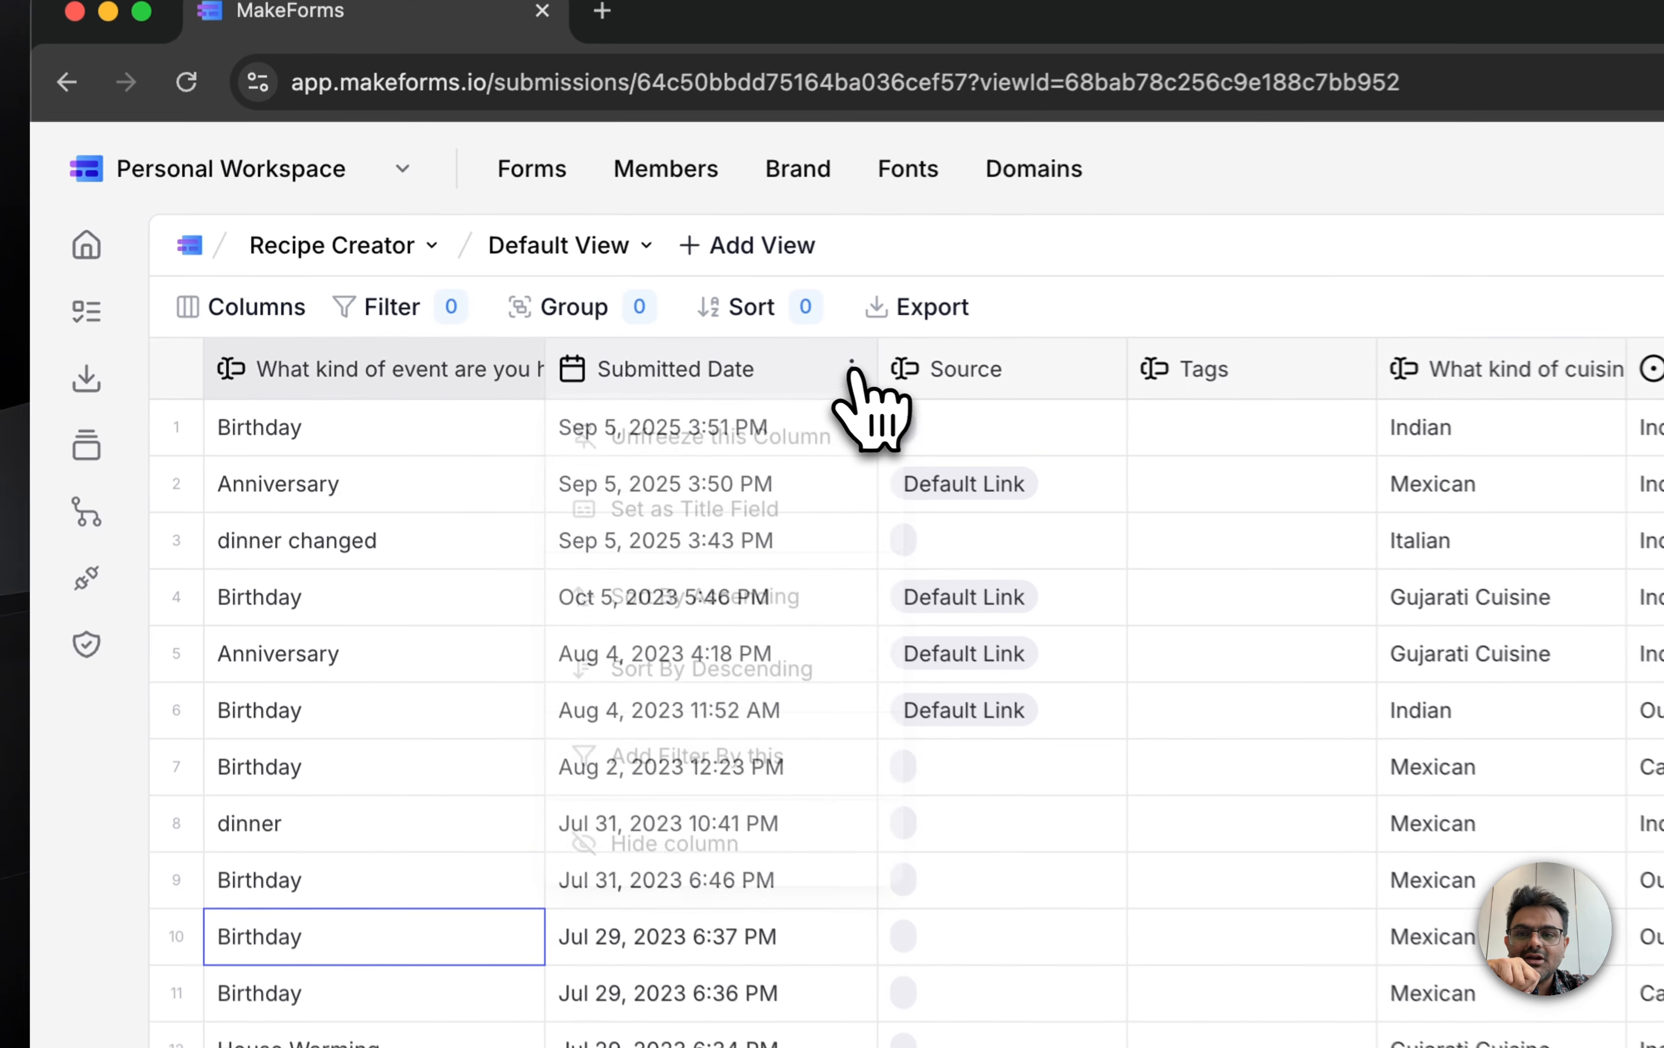
pyautogui.click(818, 443)
pyautogui.click(859, 370)
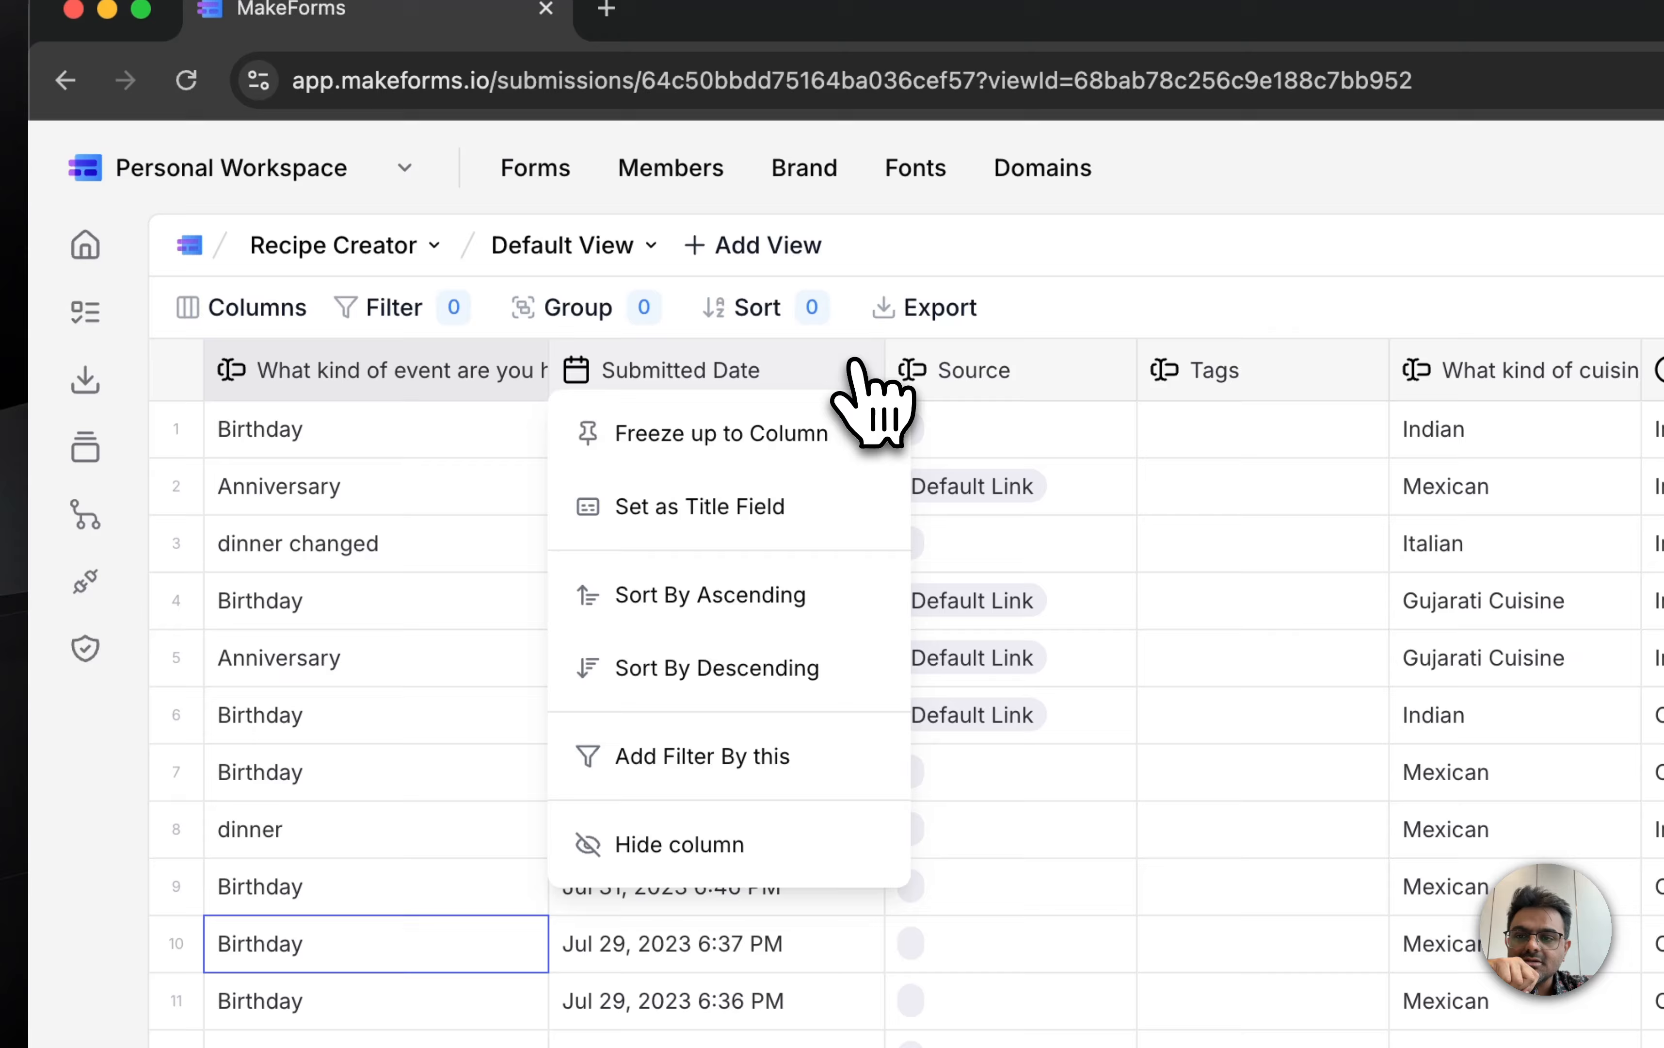
pyautogui.click(805, 509)
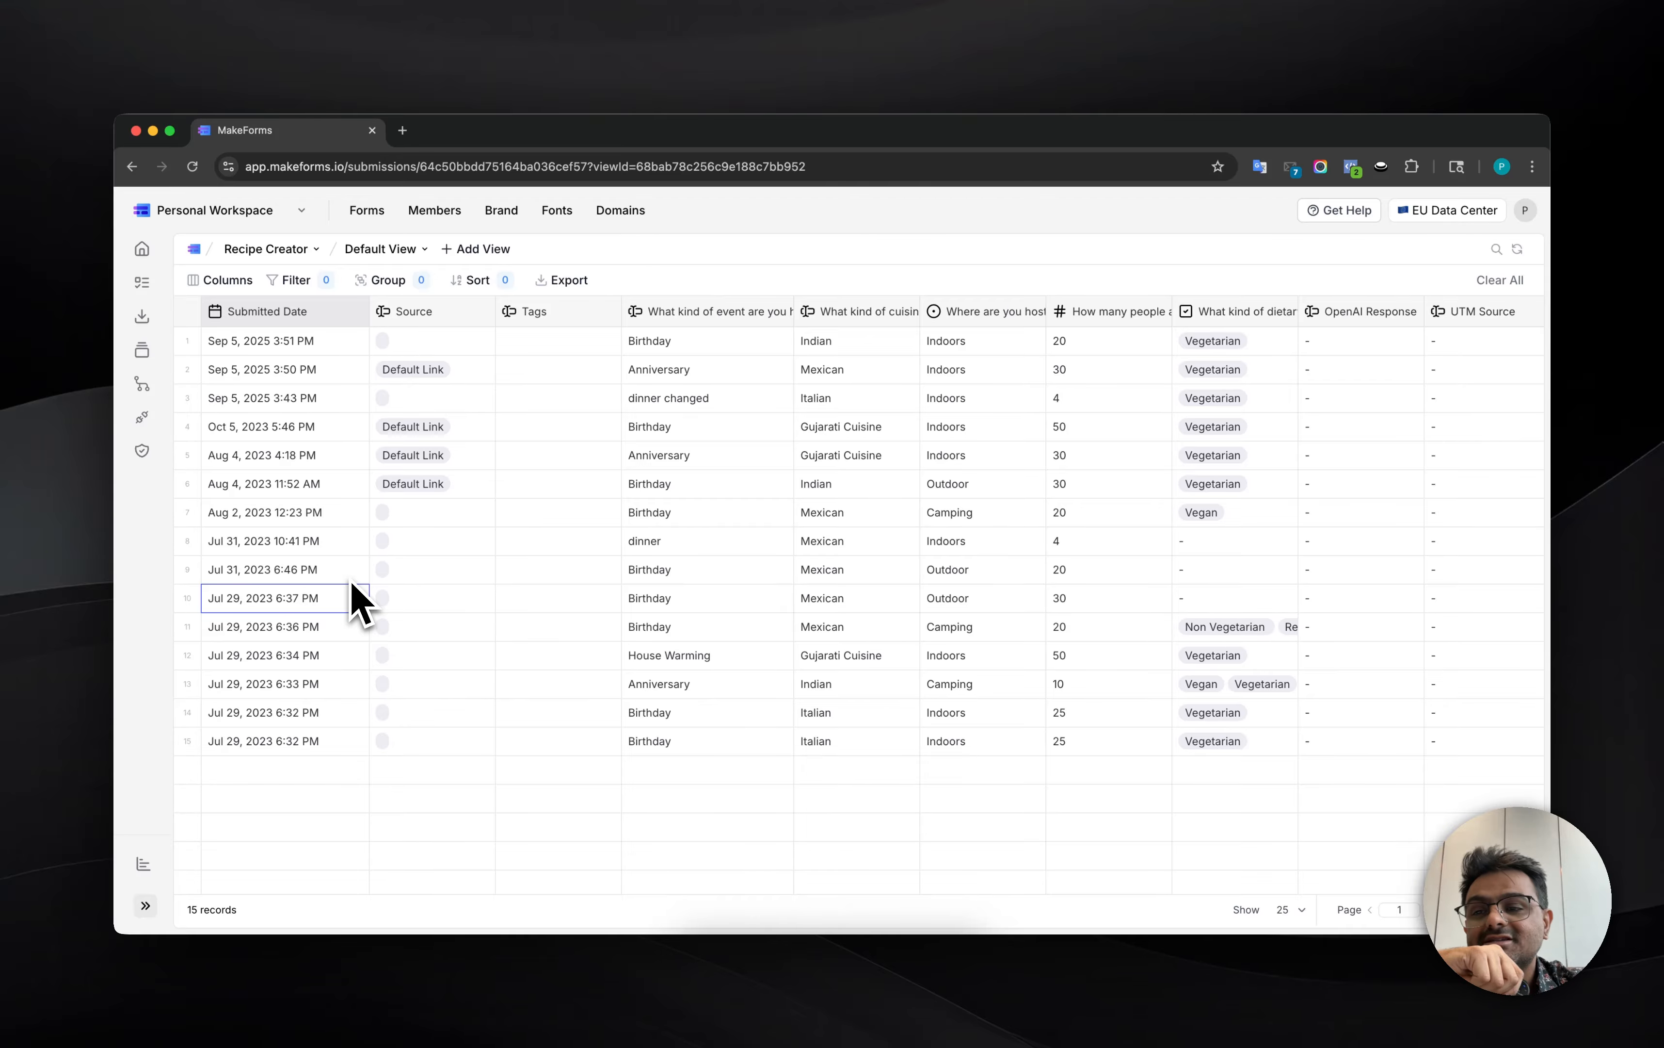
# Step: Open the Jul 31, 2023 10:41 PM submission and change "Where are you hosting this event" to Outdoor
pyautogui.moveTo(355, 553)
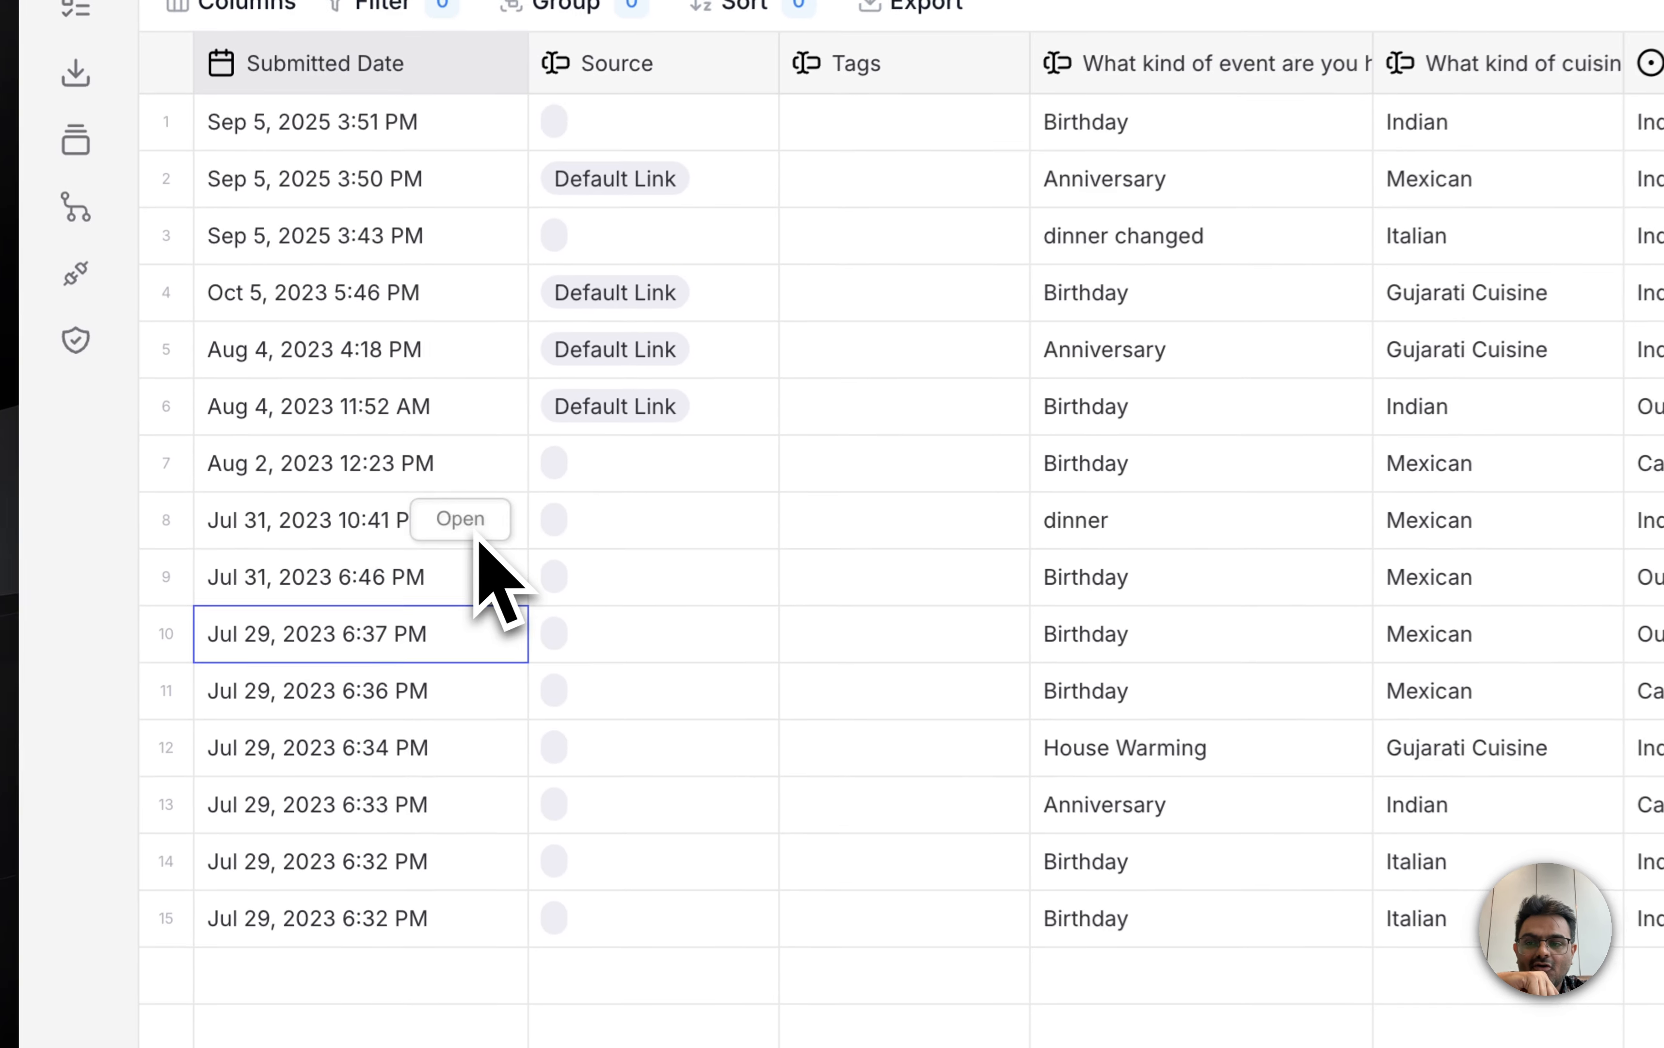
pyautogui.click(343, 551)
pyautogui.click(343, 547)
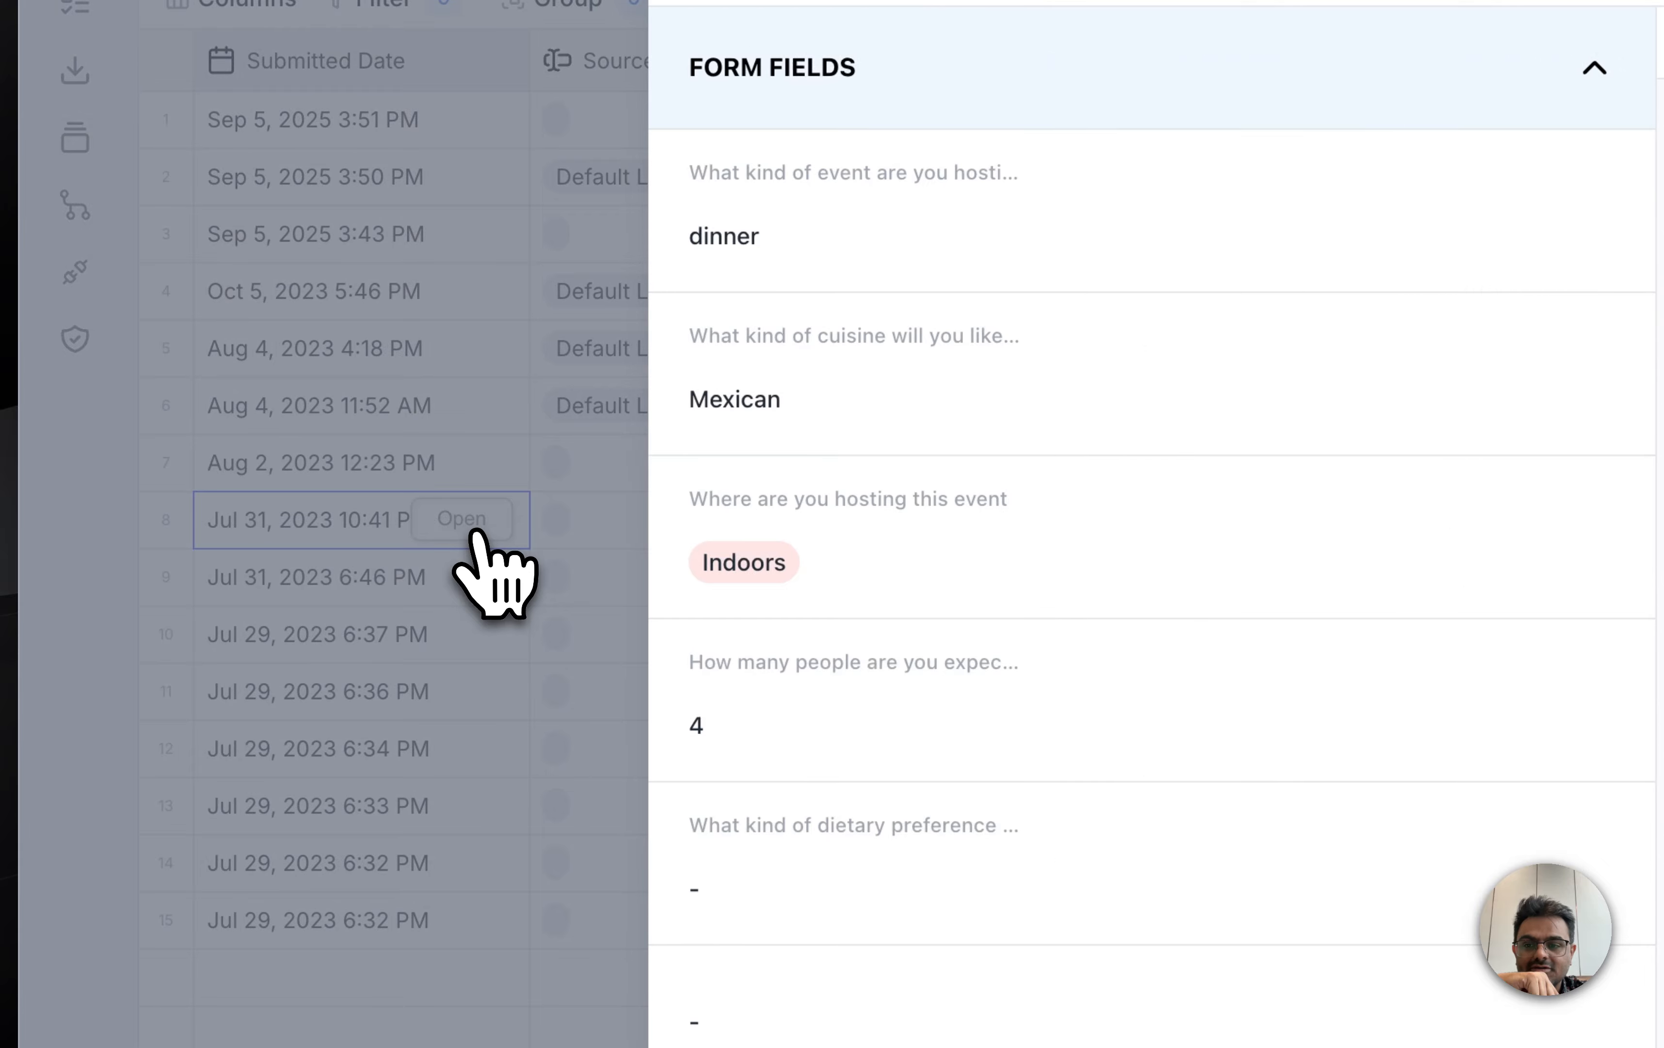
pyautogui.moveTo(863, 531)
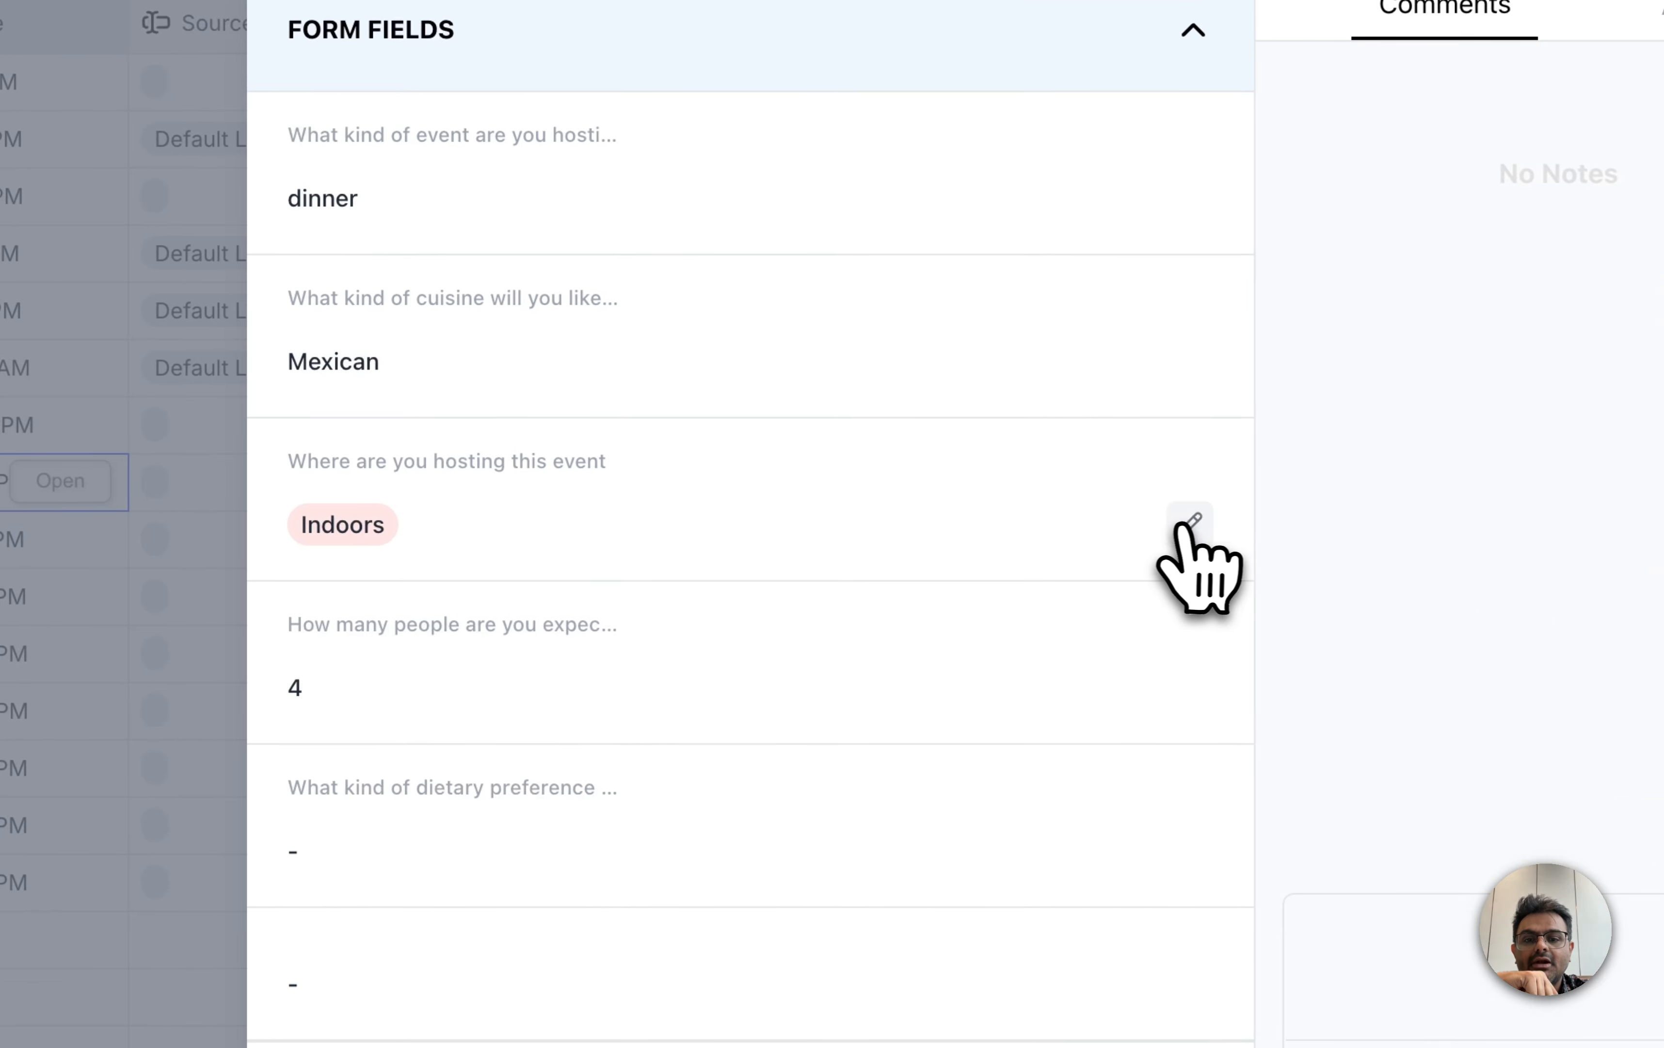
pyautogui.click(1193, 523)
pyautogui.click(645, 605)
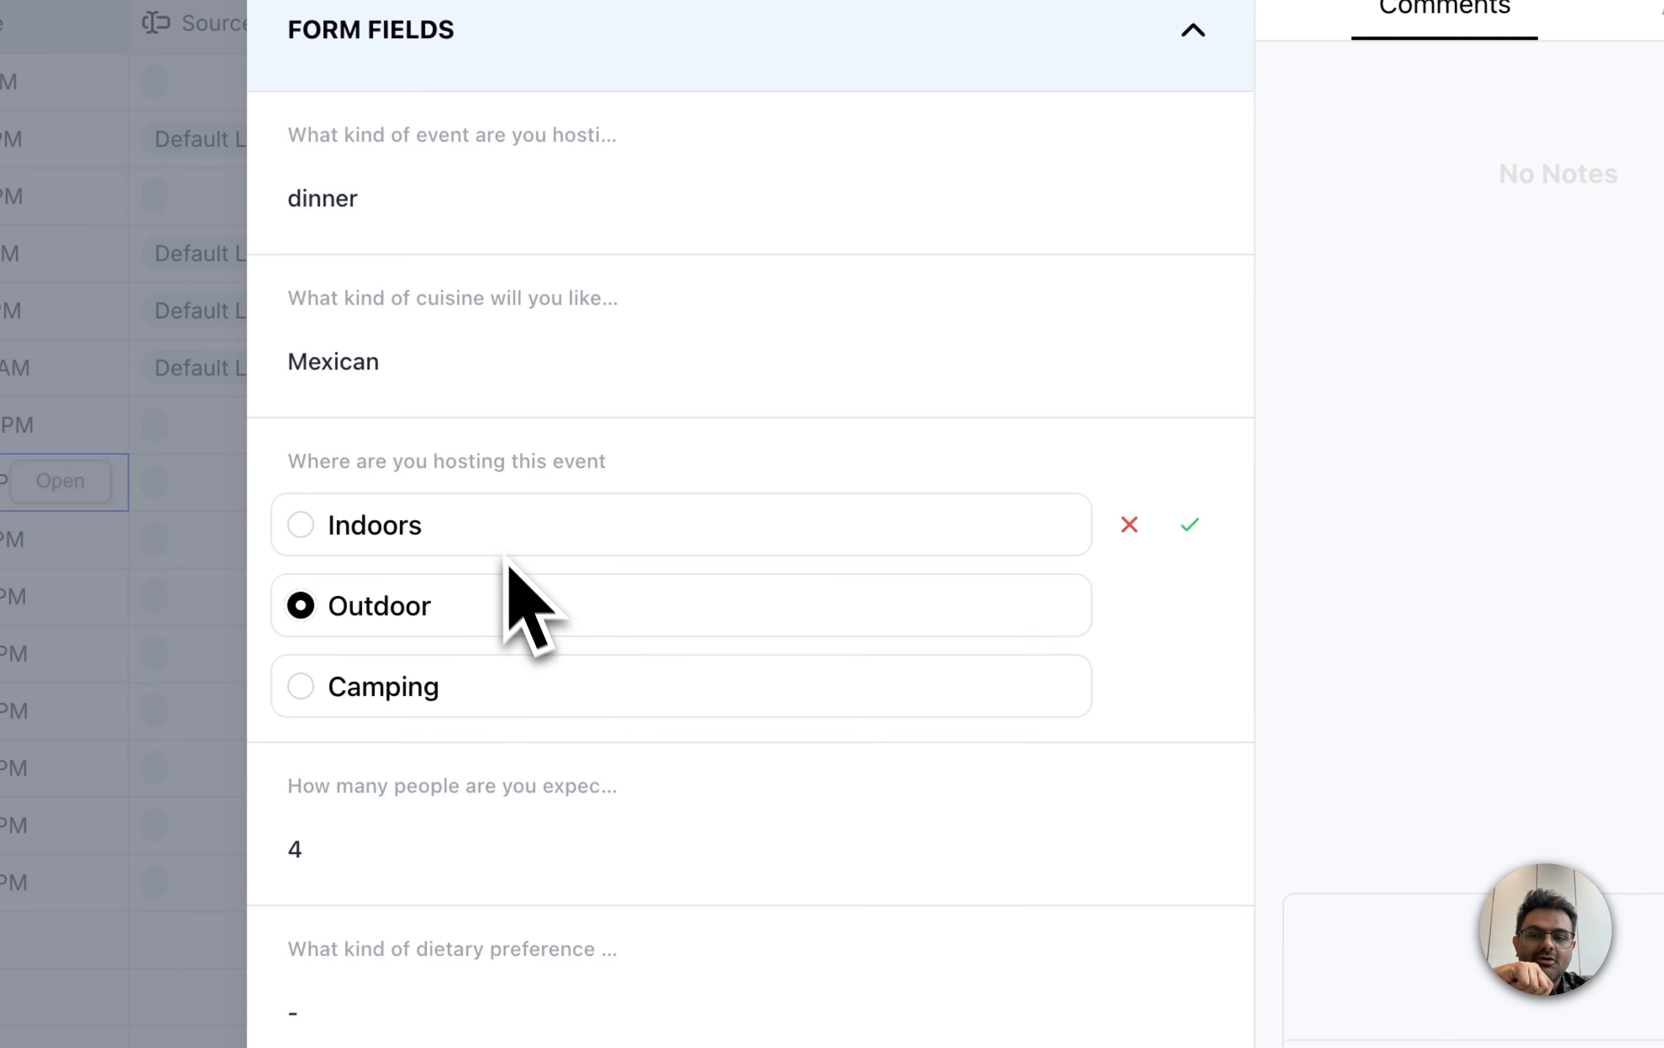
pyautogui.click(1190, 524)
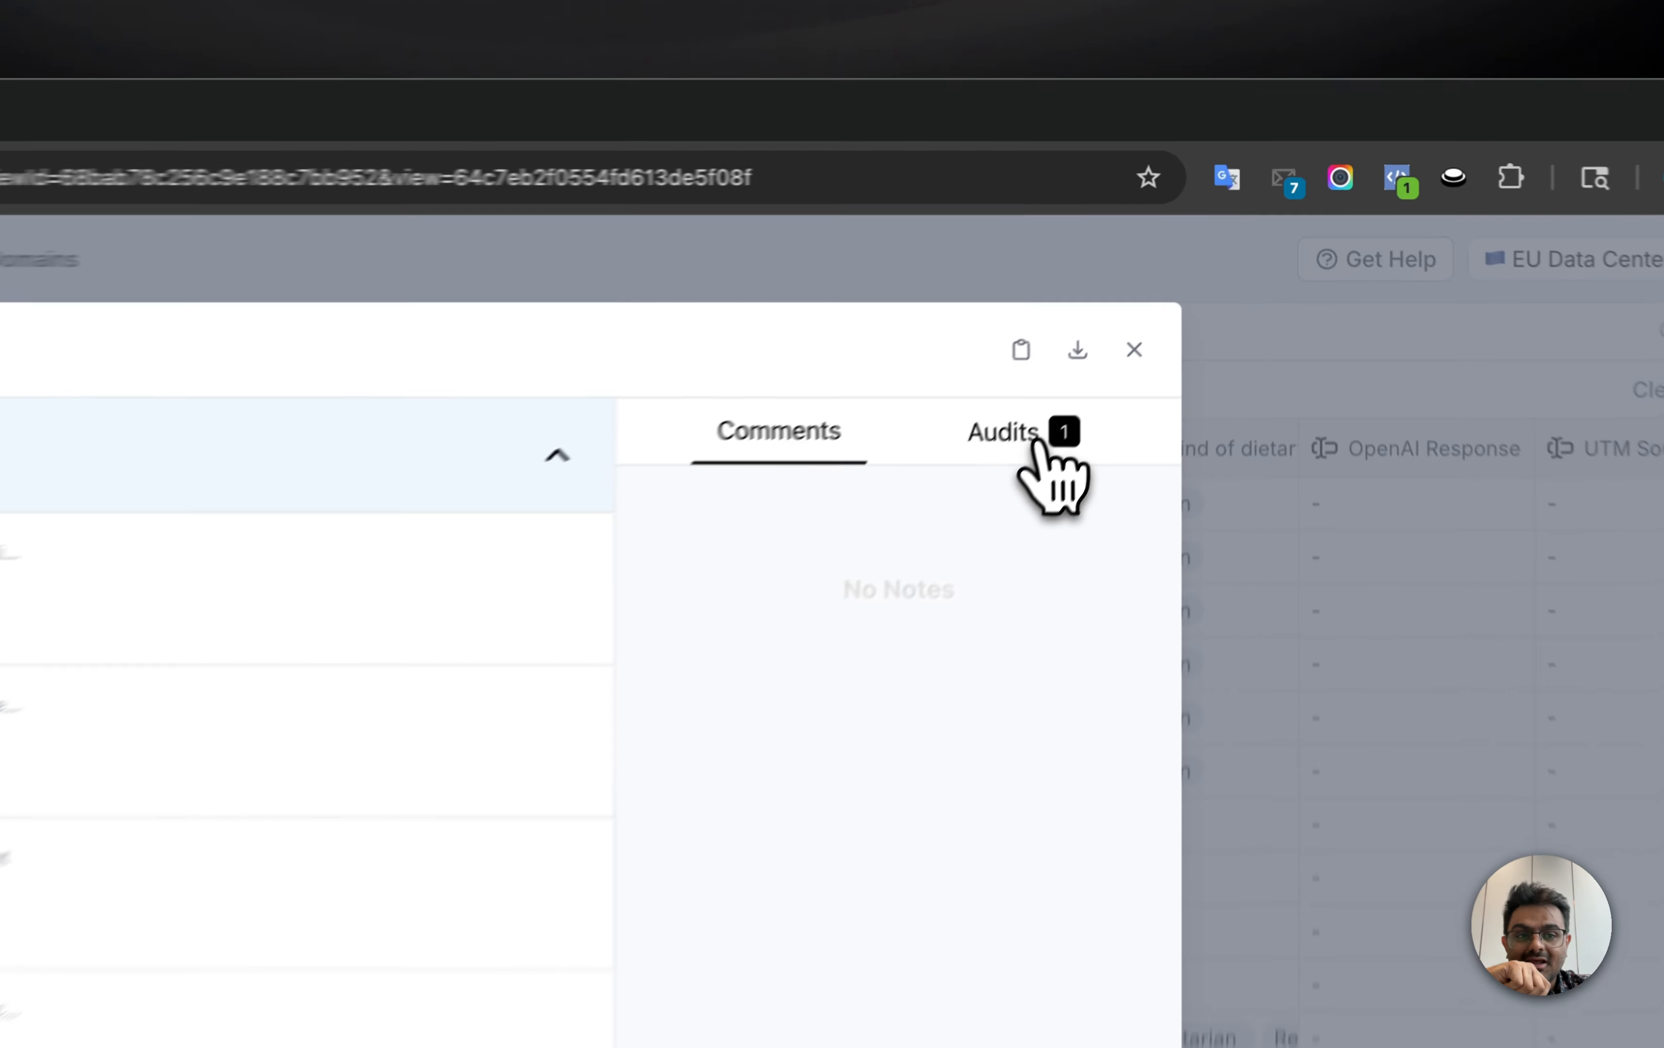
# Step: View the submission's audit history and post the comment "this is awesome" on the submission
pyautogui.click(1156, 312)
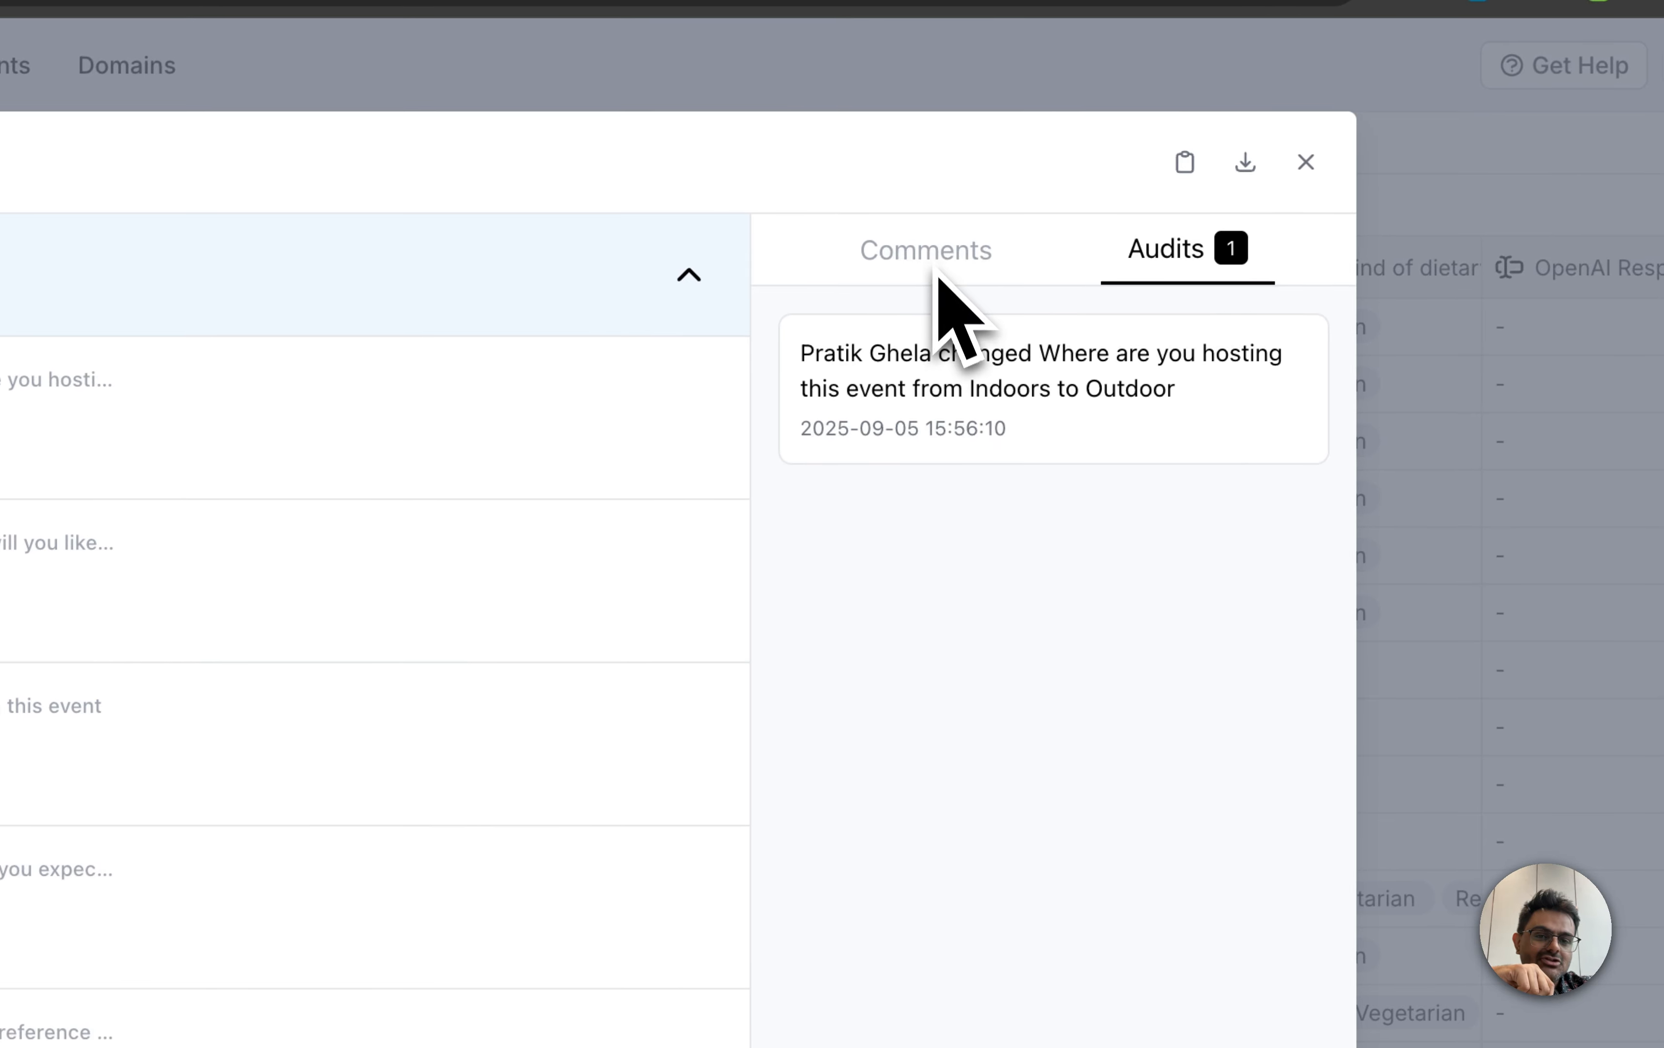
pyautogui.click(932, 256)
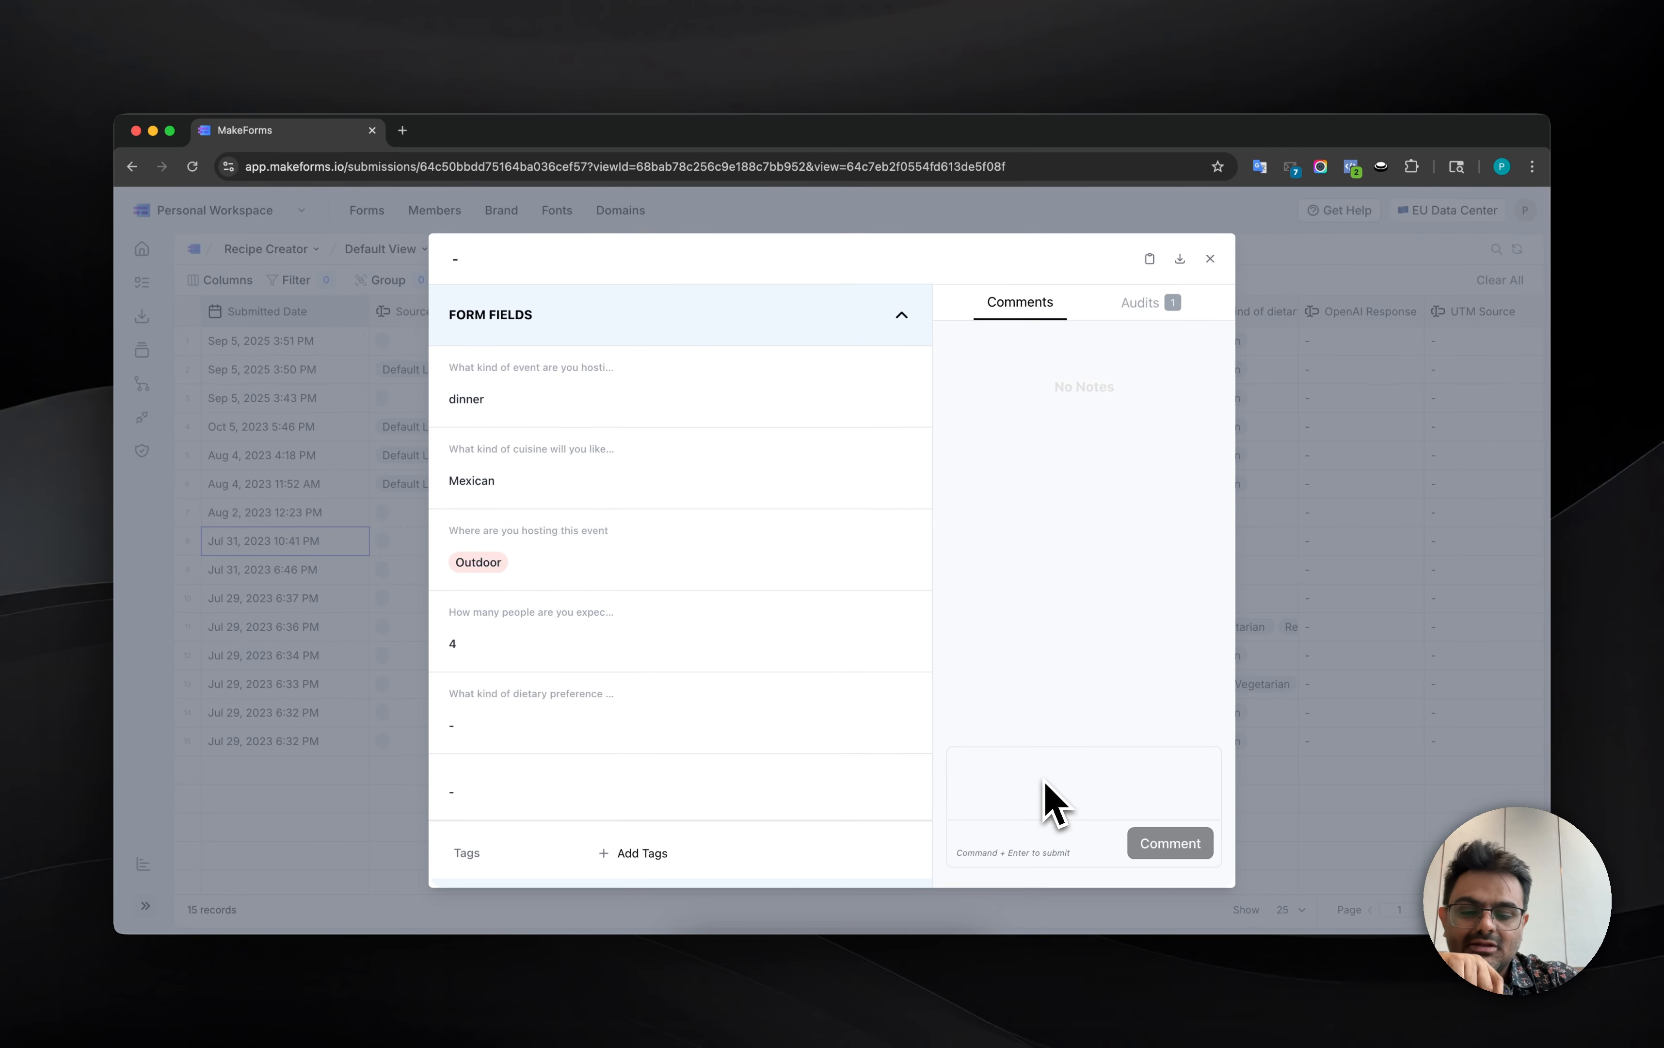
pyautogui.write('this is aw')
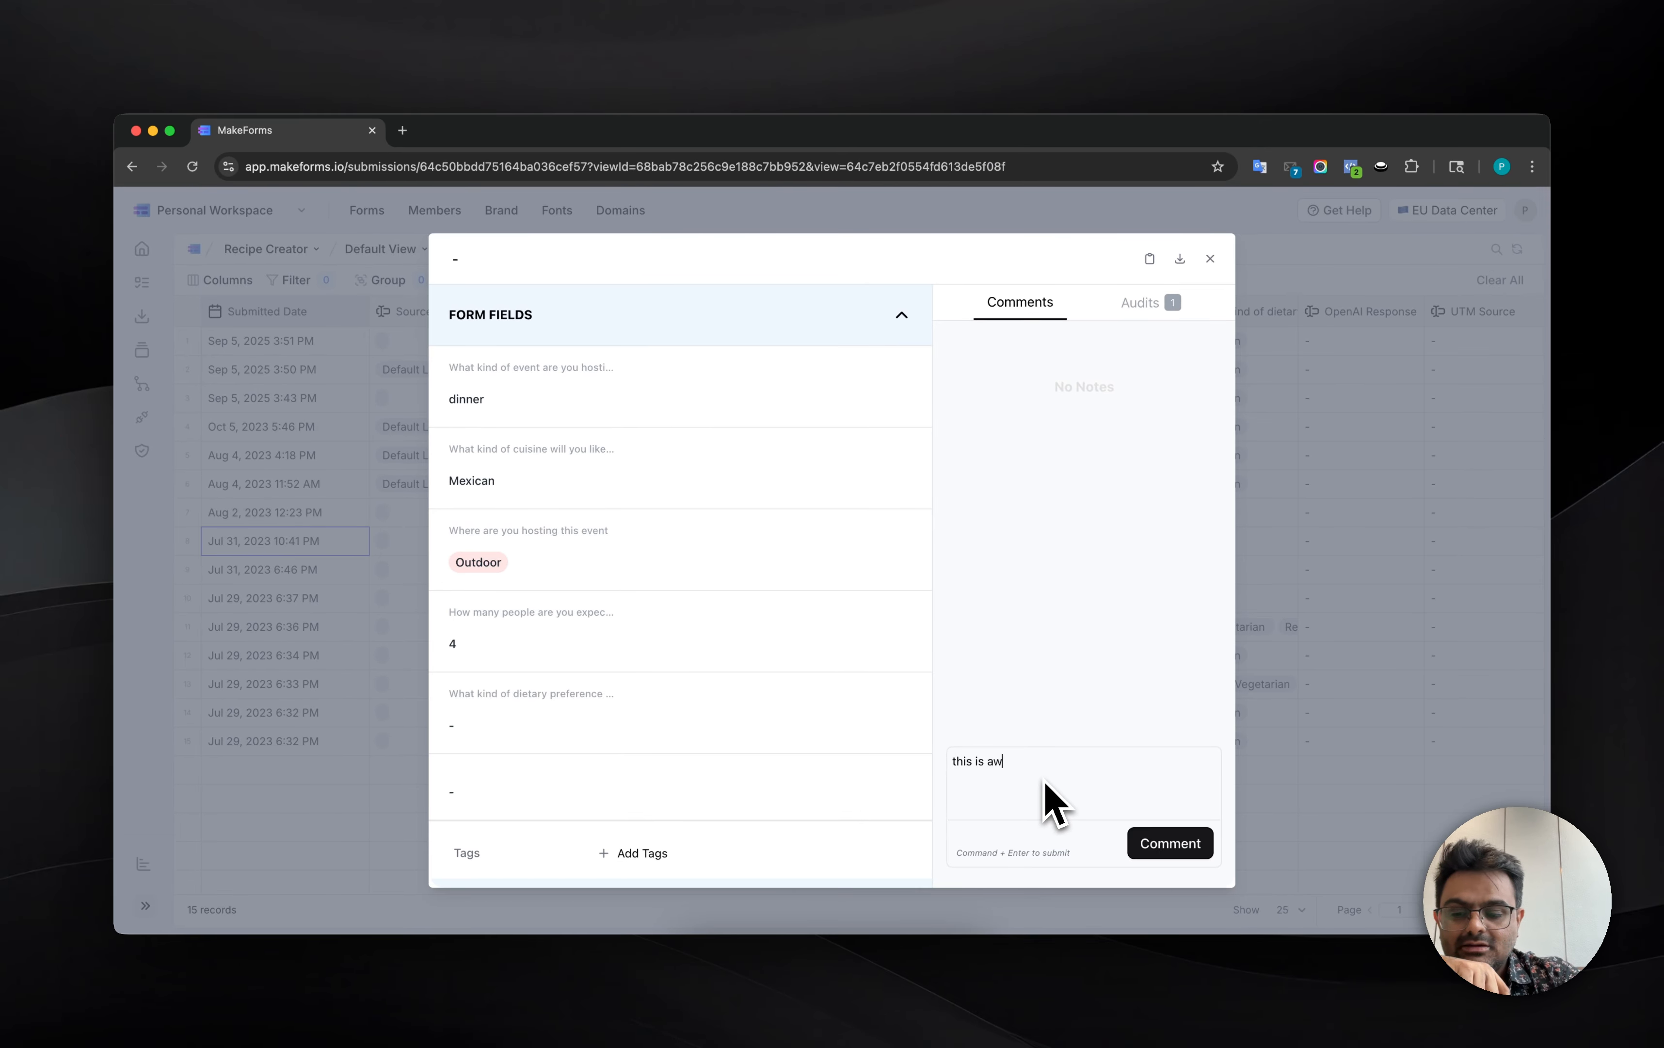
pyautogui.write('esome')
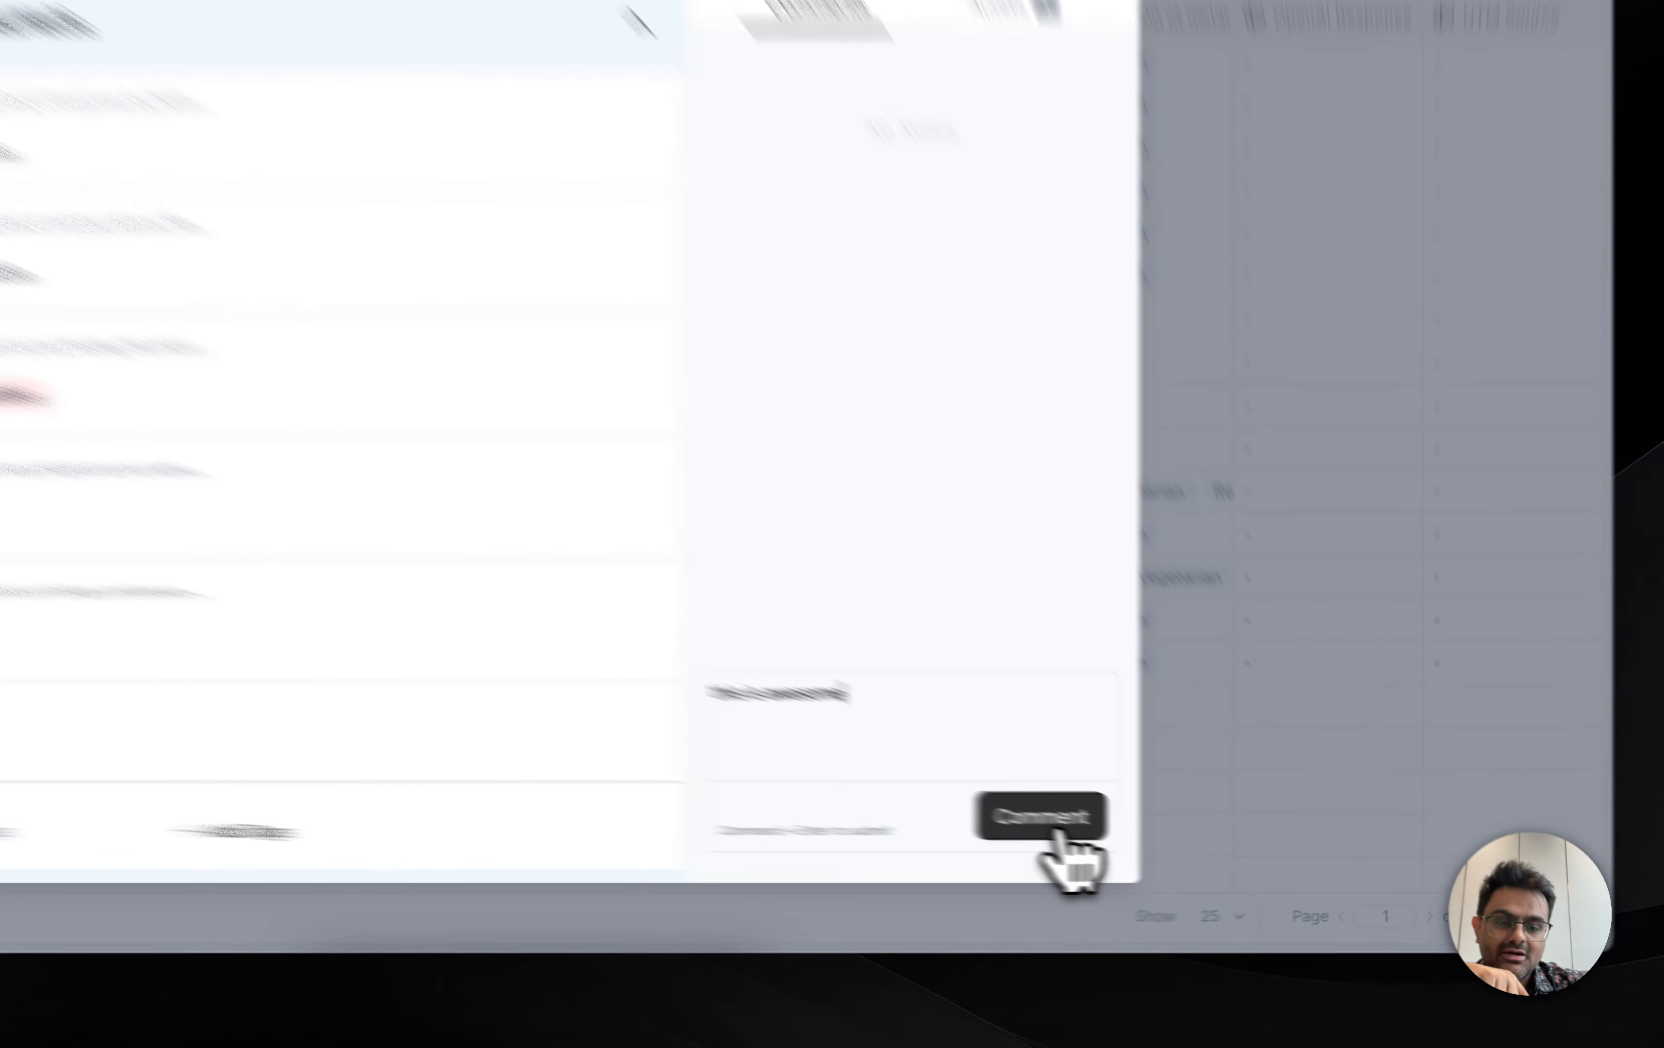
pyautogui.click(1179, 850)
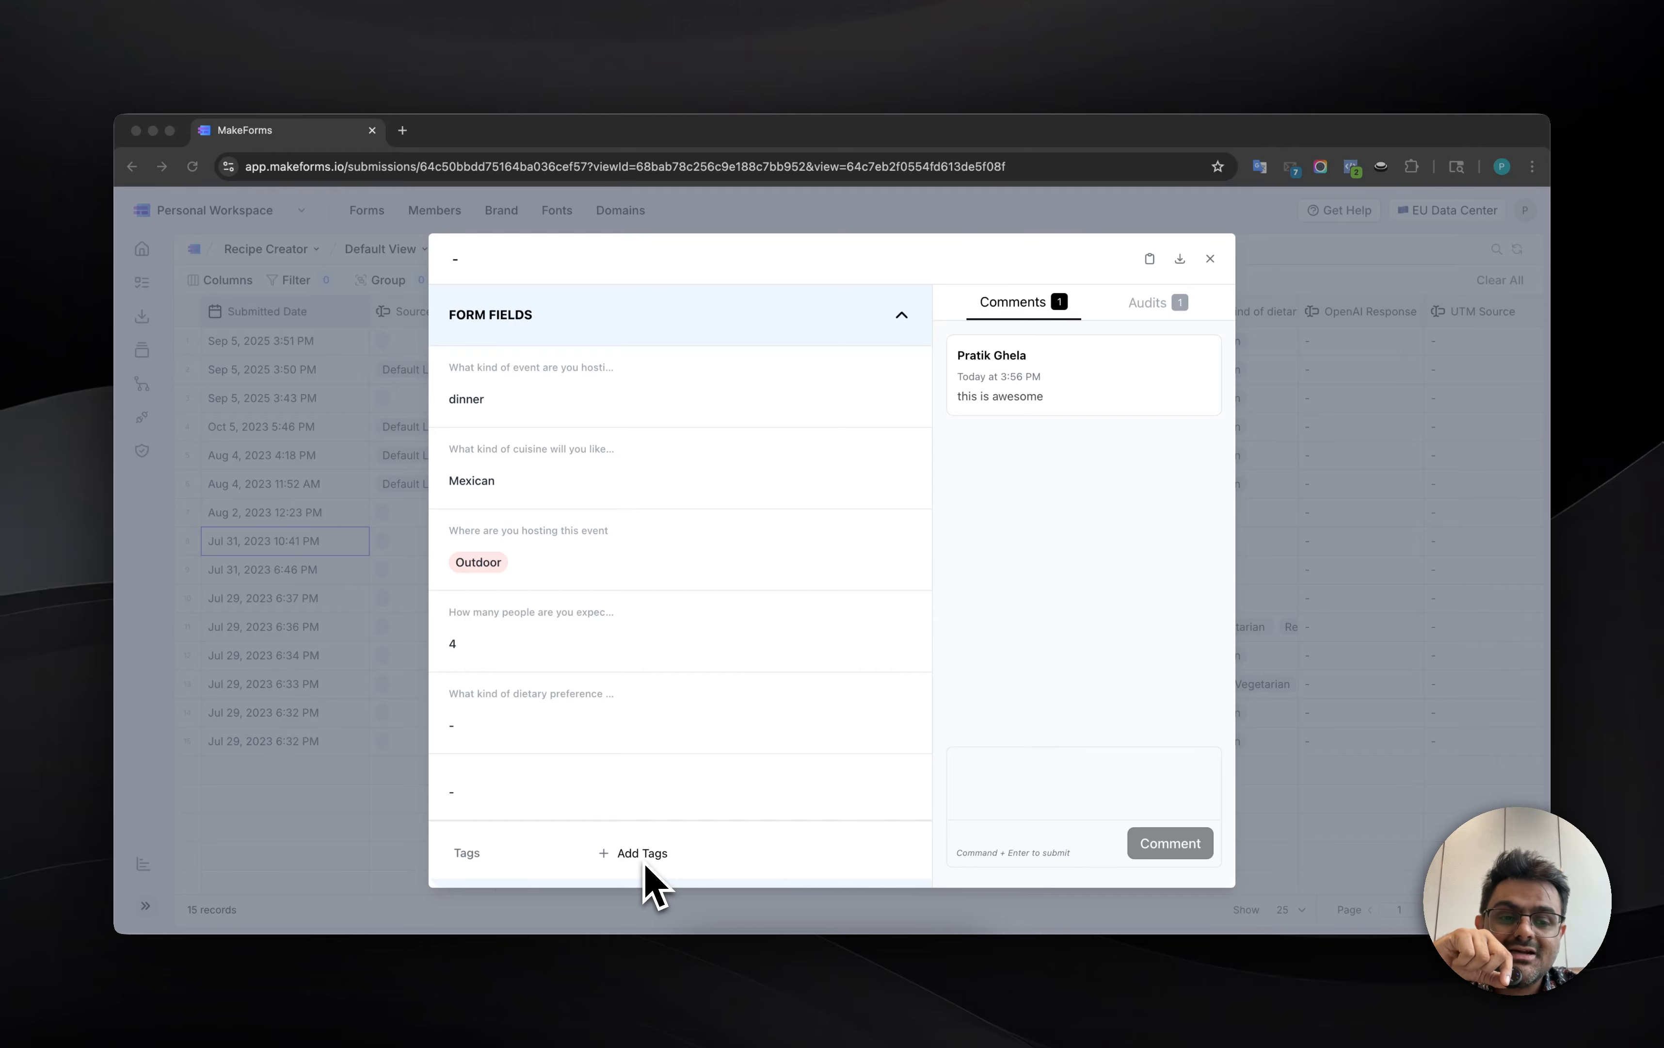
# Step: Create a new tag named "tag1" and assign it to the submission
pyautogui.scroll(-2, 651, 878)
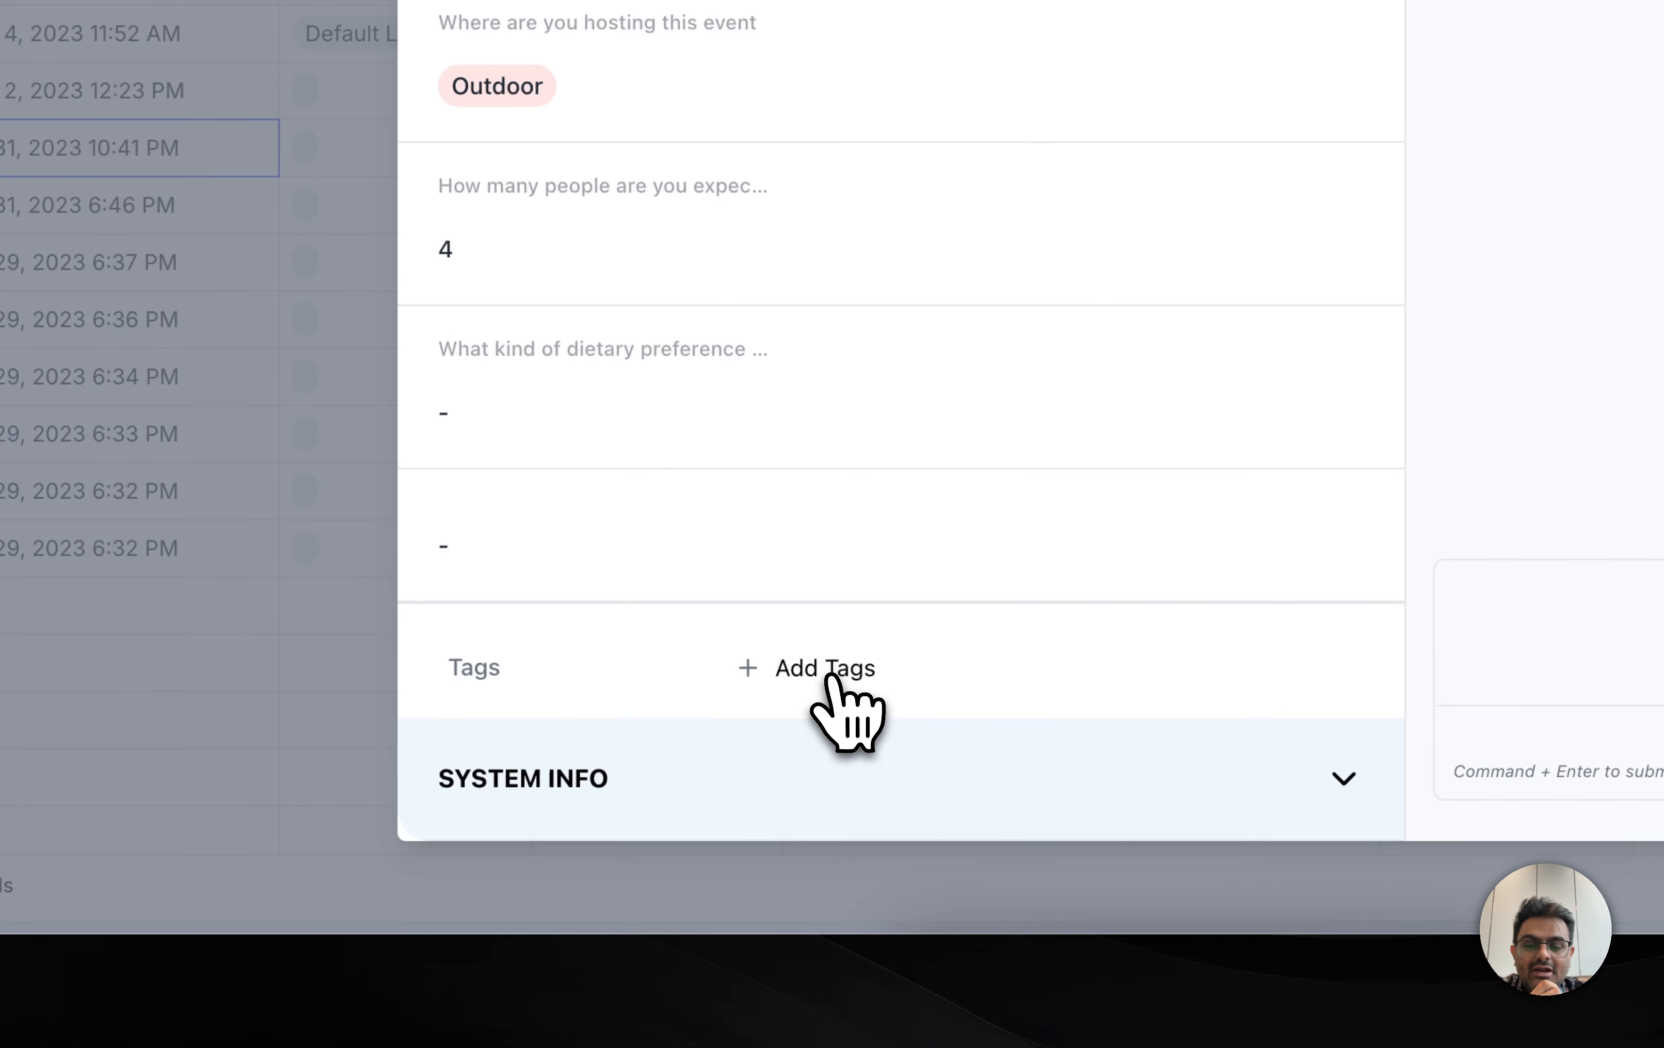
pyautogui.click(652, 808)
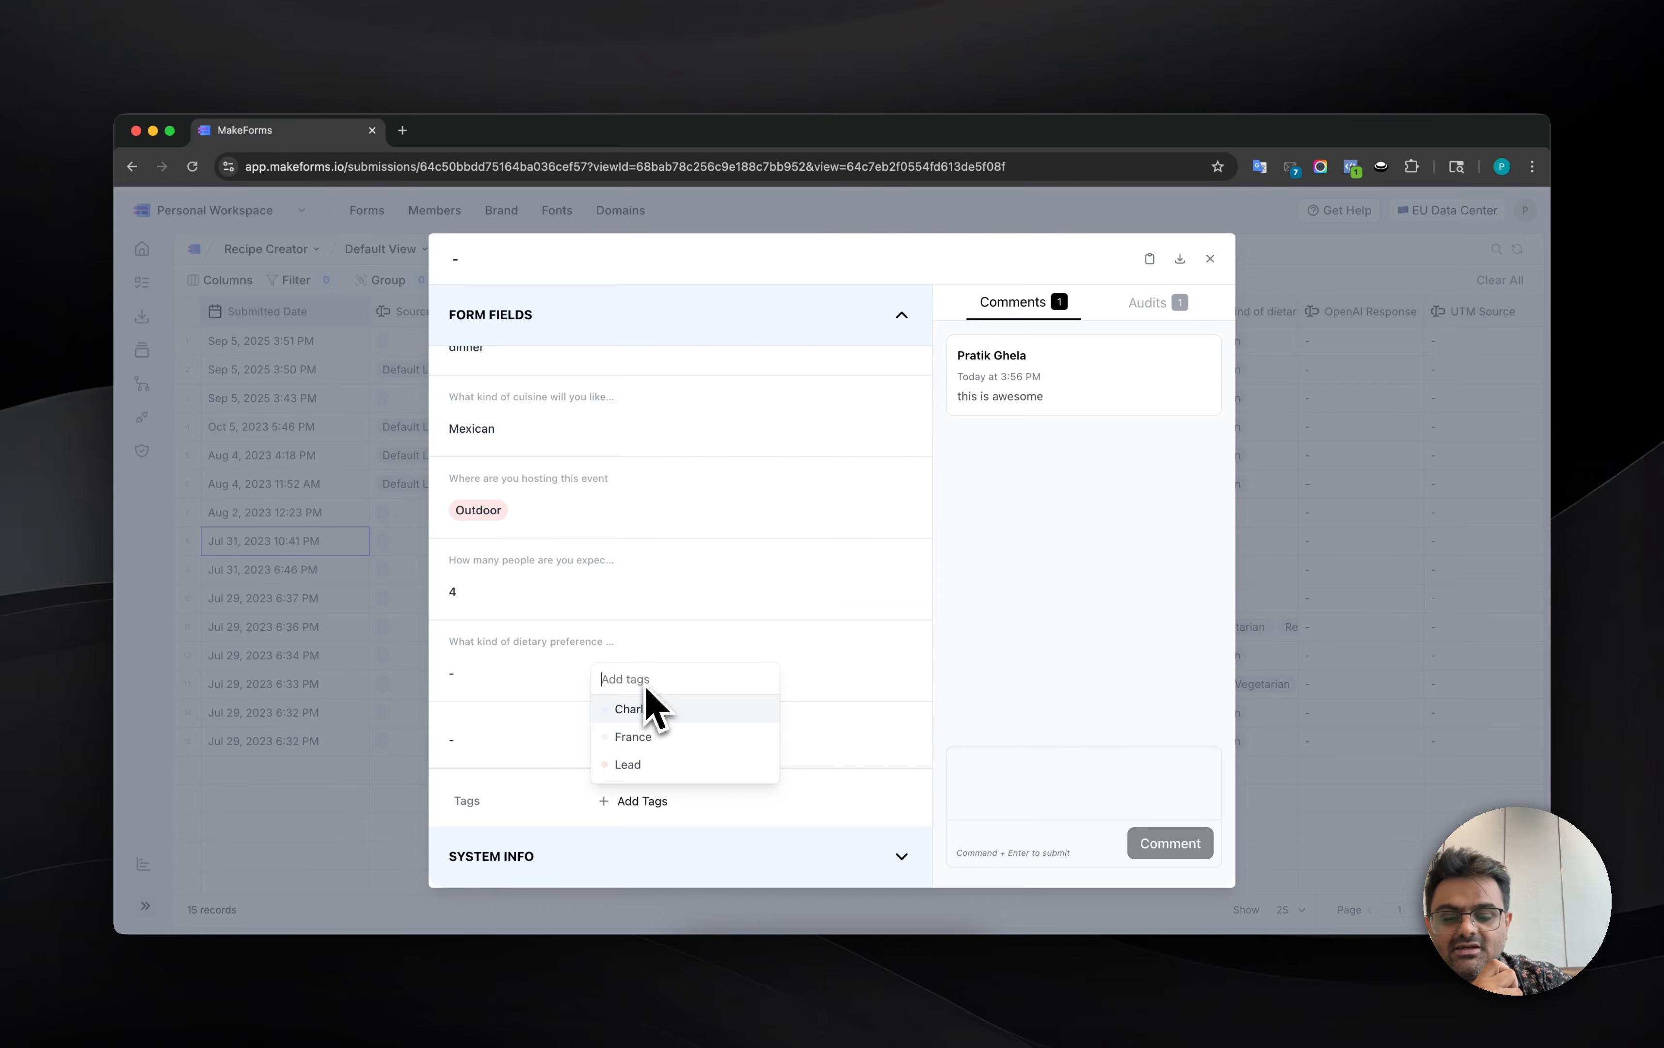
pyautogui.write('tag')
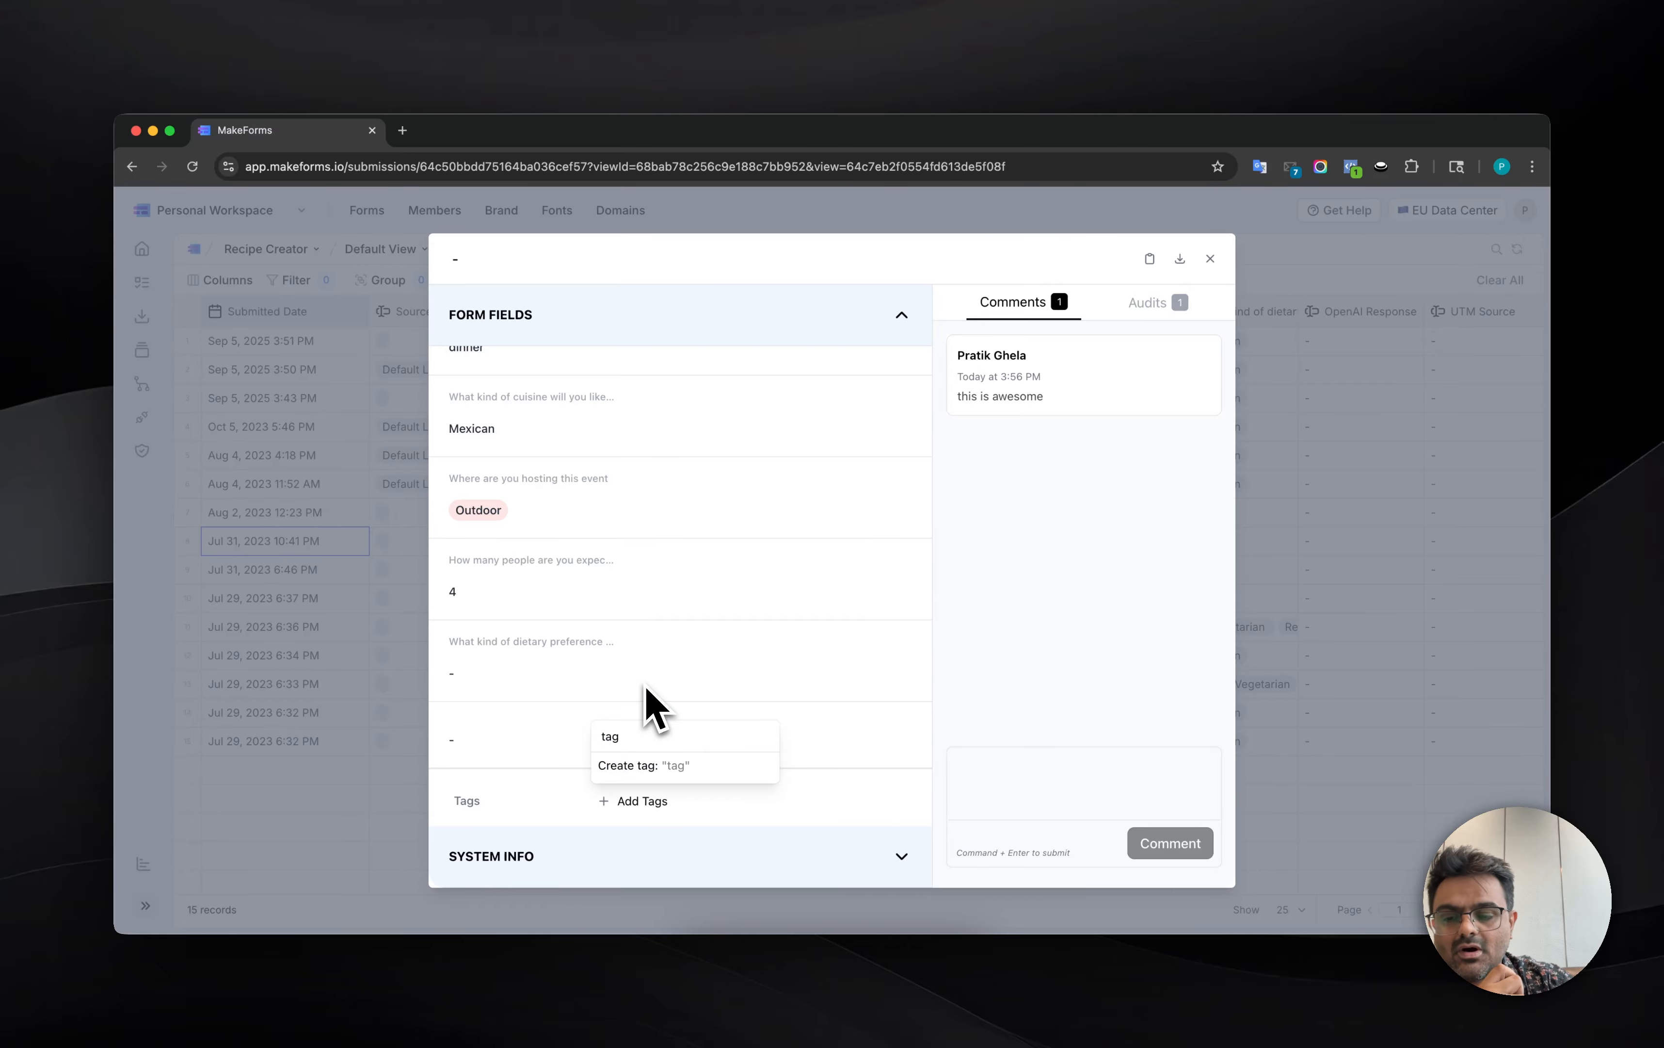
pyautogui.write('1')
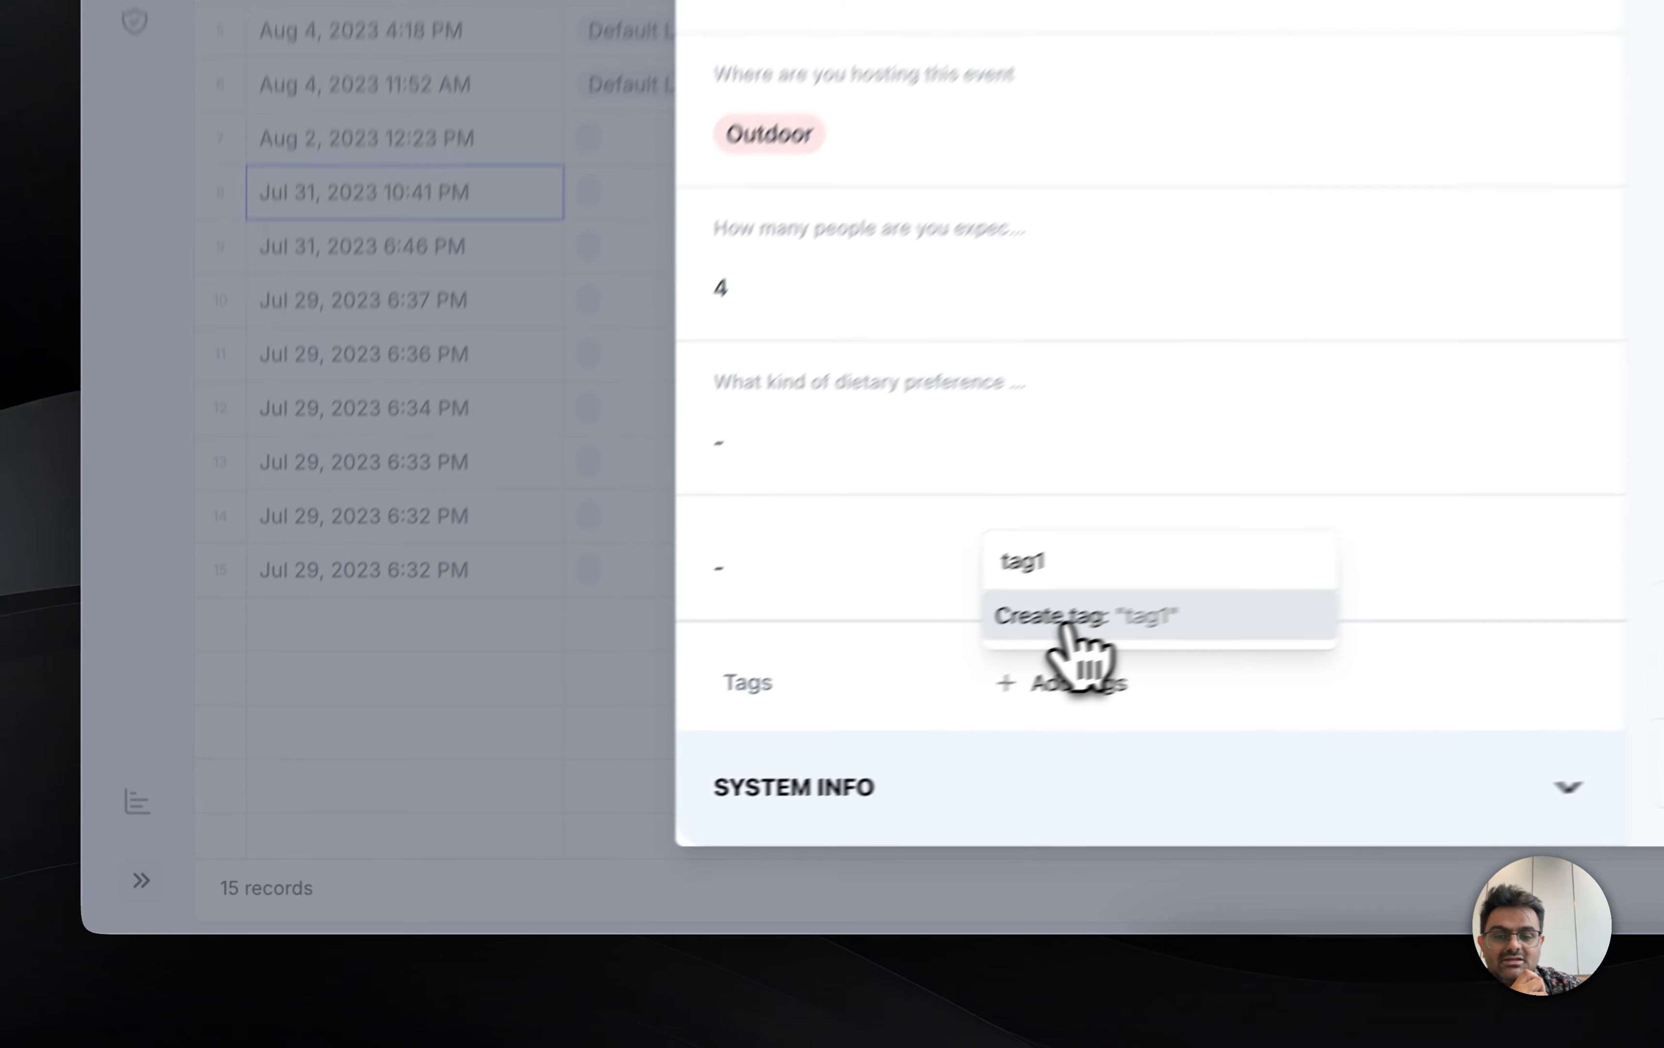
pyautogui.click(1128, 601)
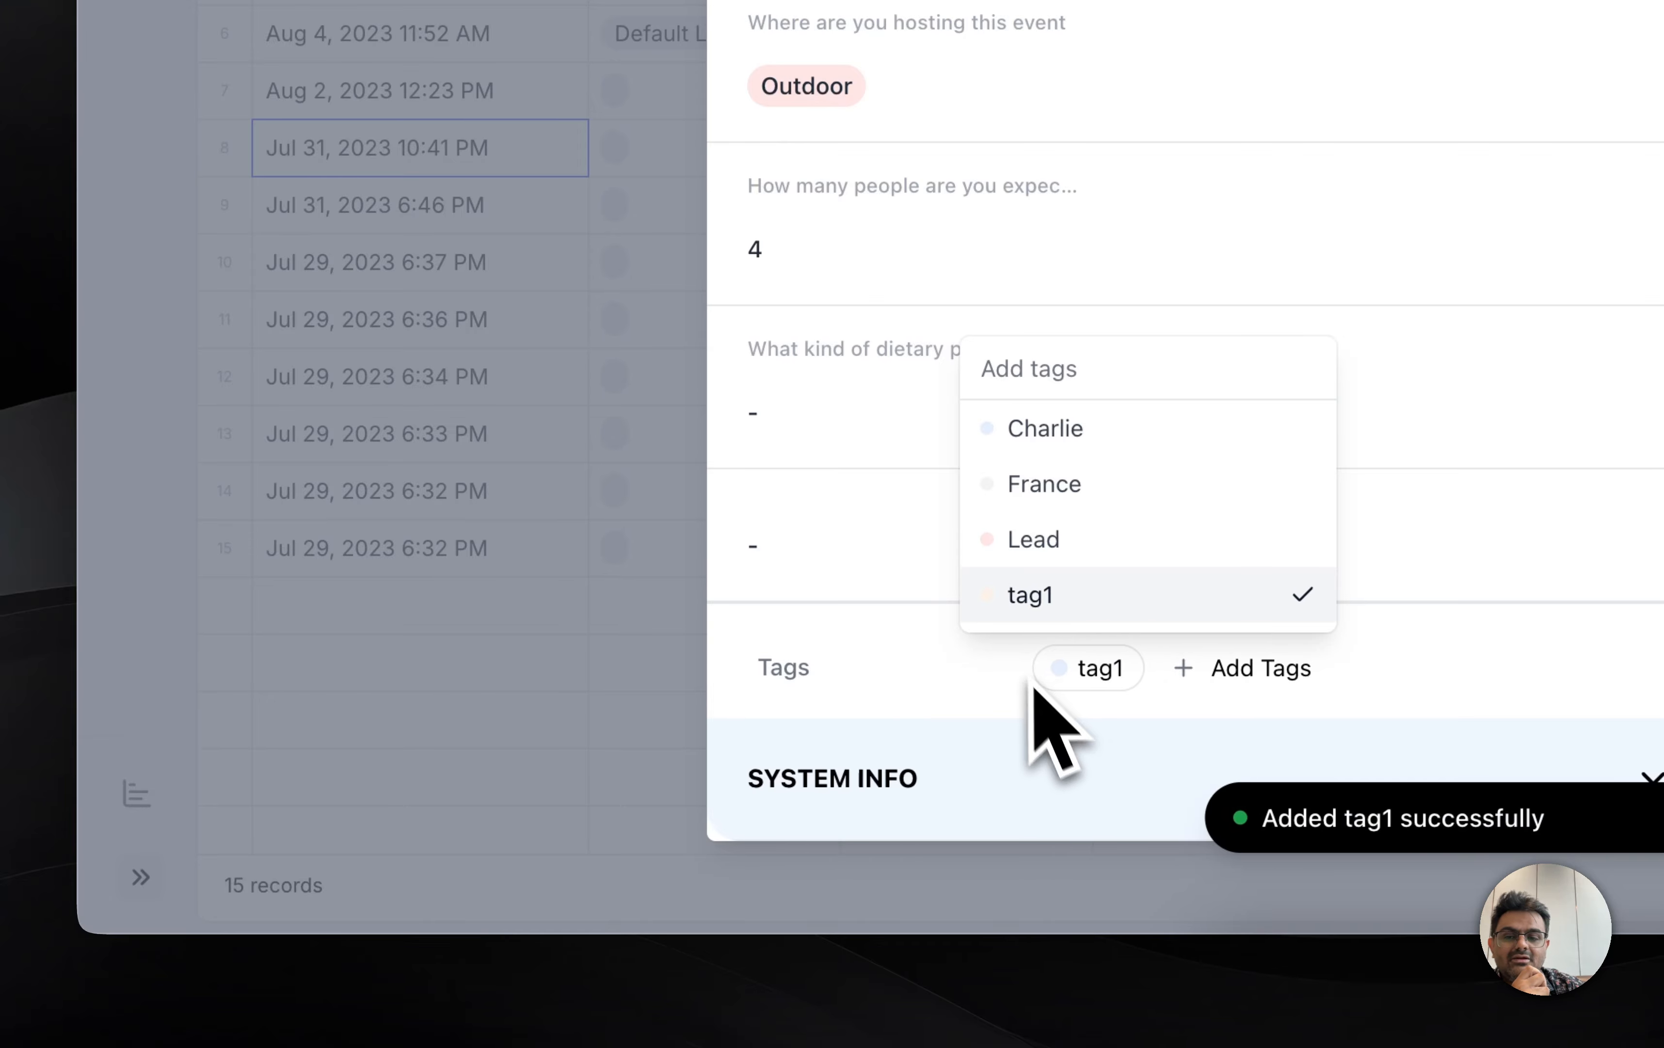
# Step: Add the existing tags Lead and France to the submission, remove Lead again, and close the record
pyautogui.click(1042, 537)
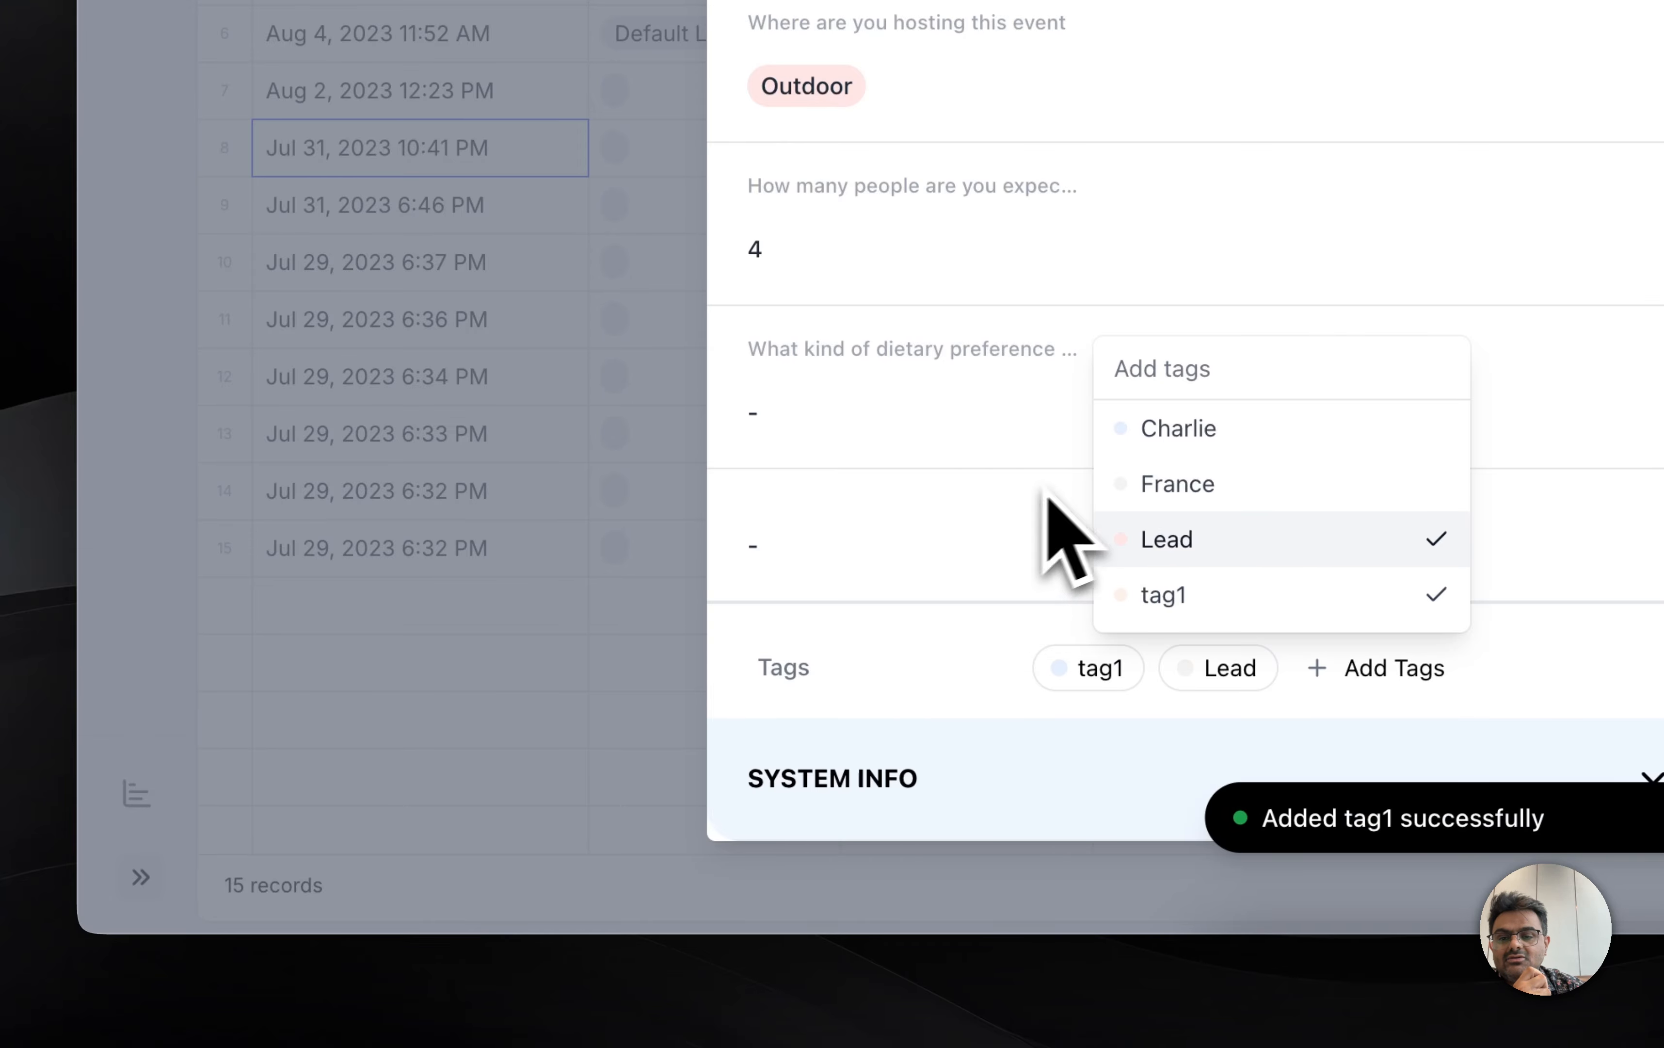
pyautogui.click(1182, 483)
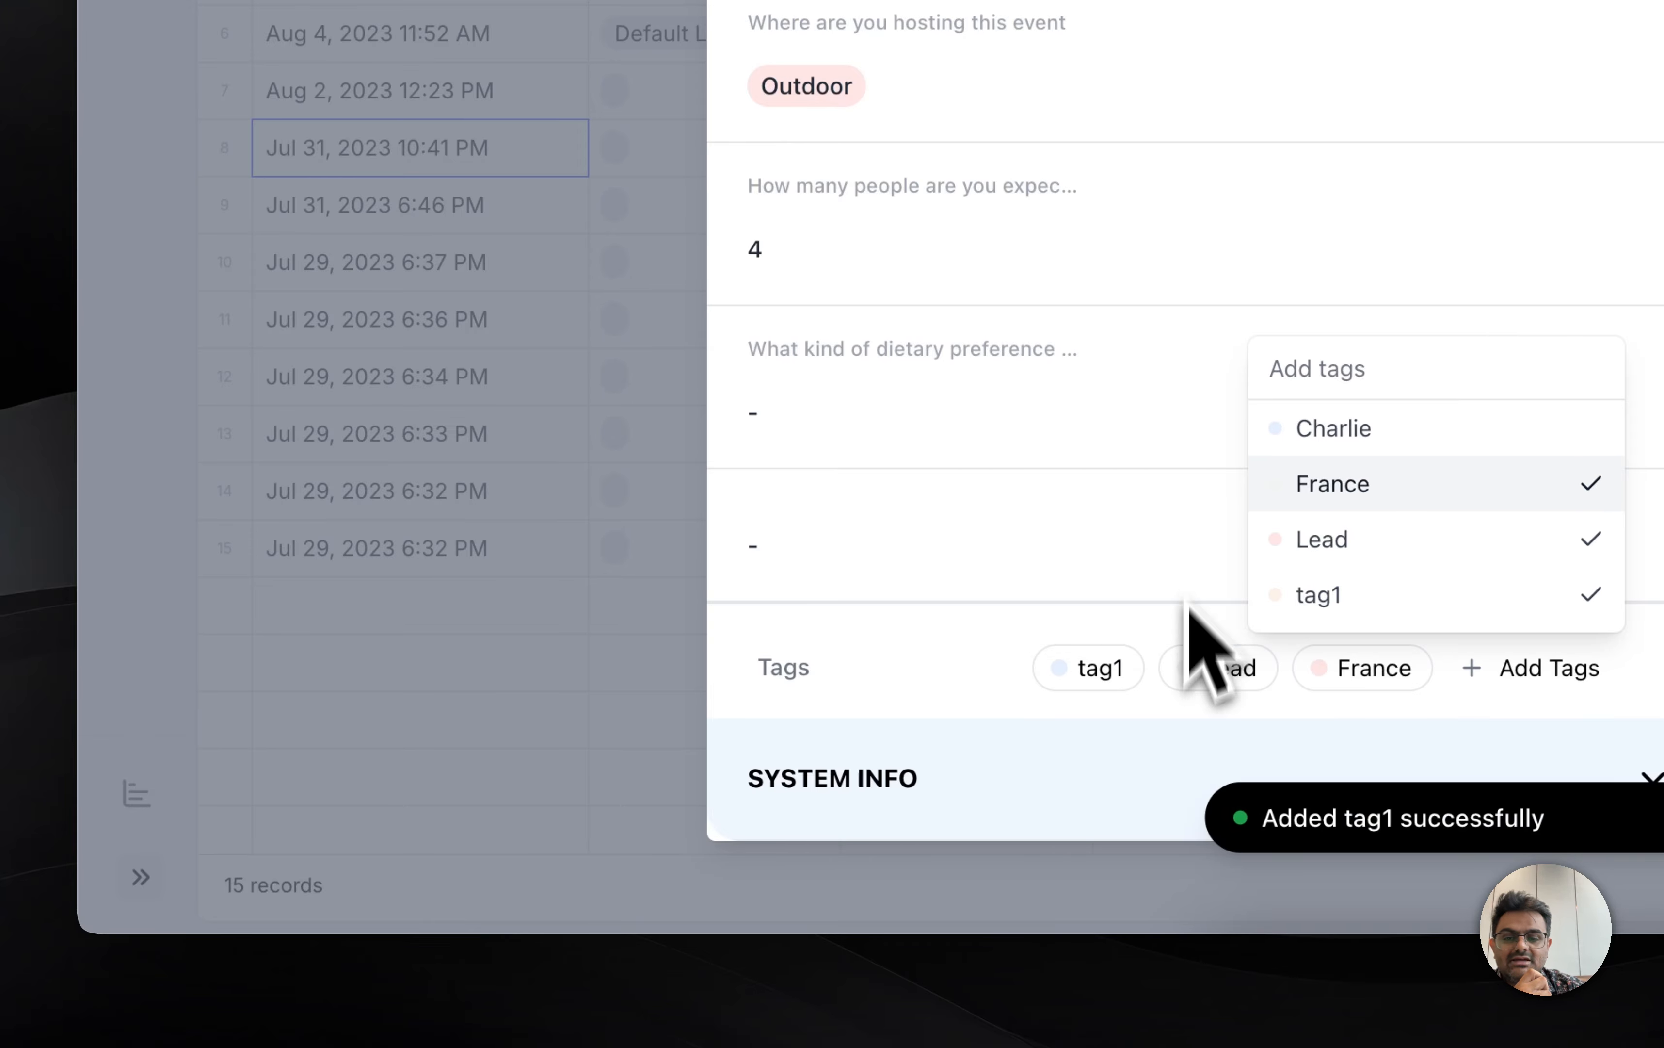
pyautogui.click(1187, 669)
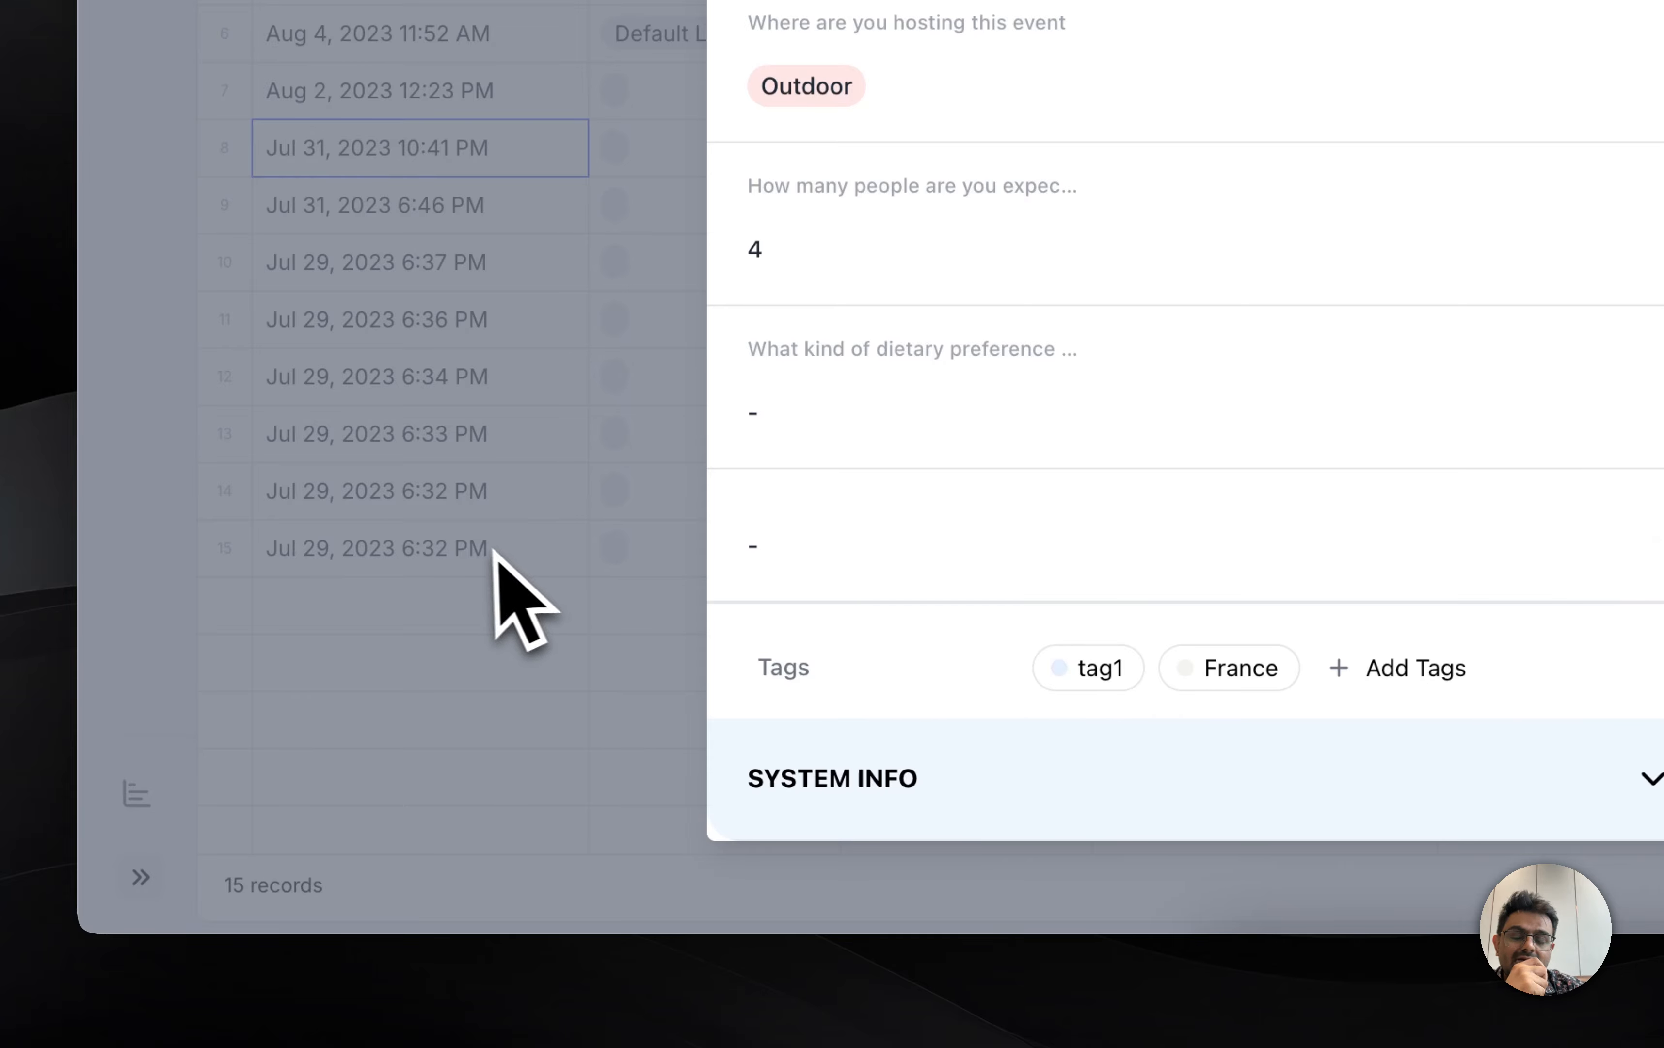
pyautogui.click(433, 756)
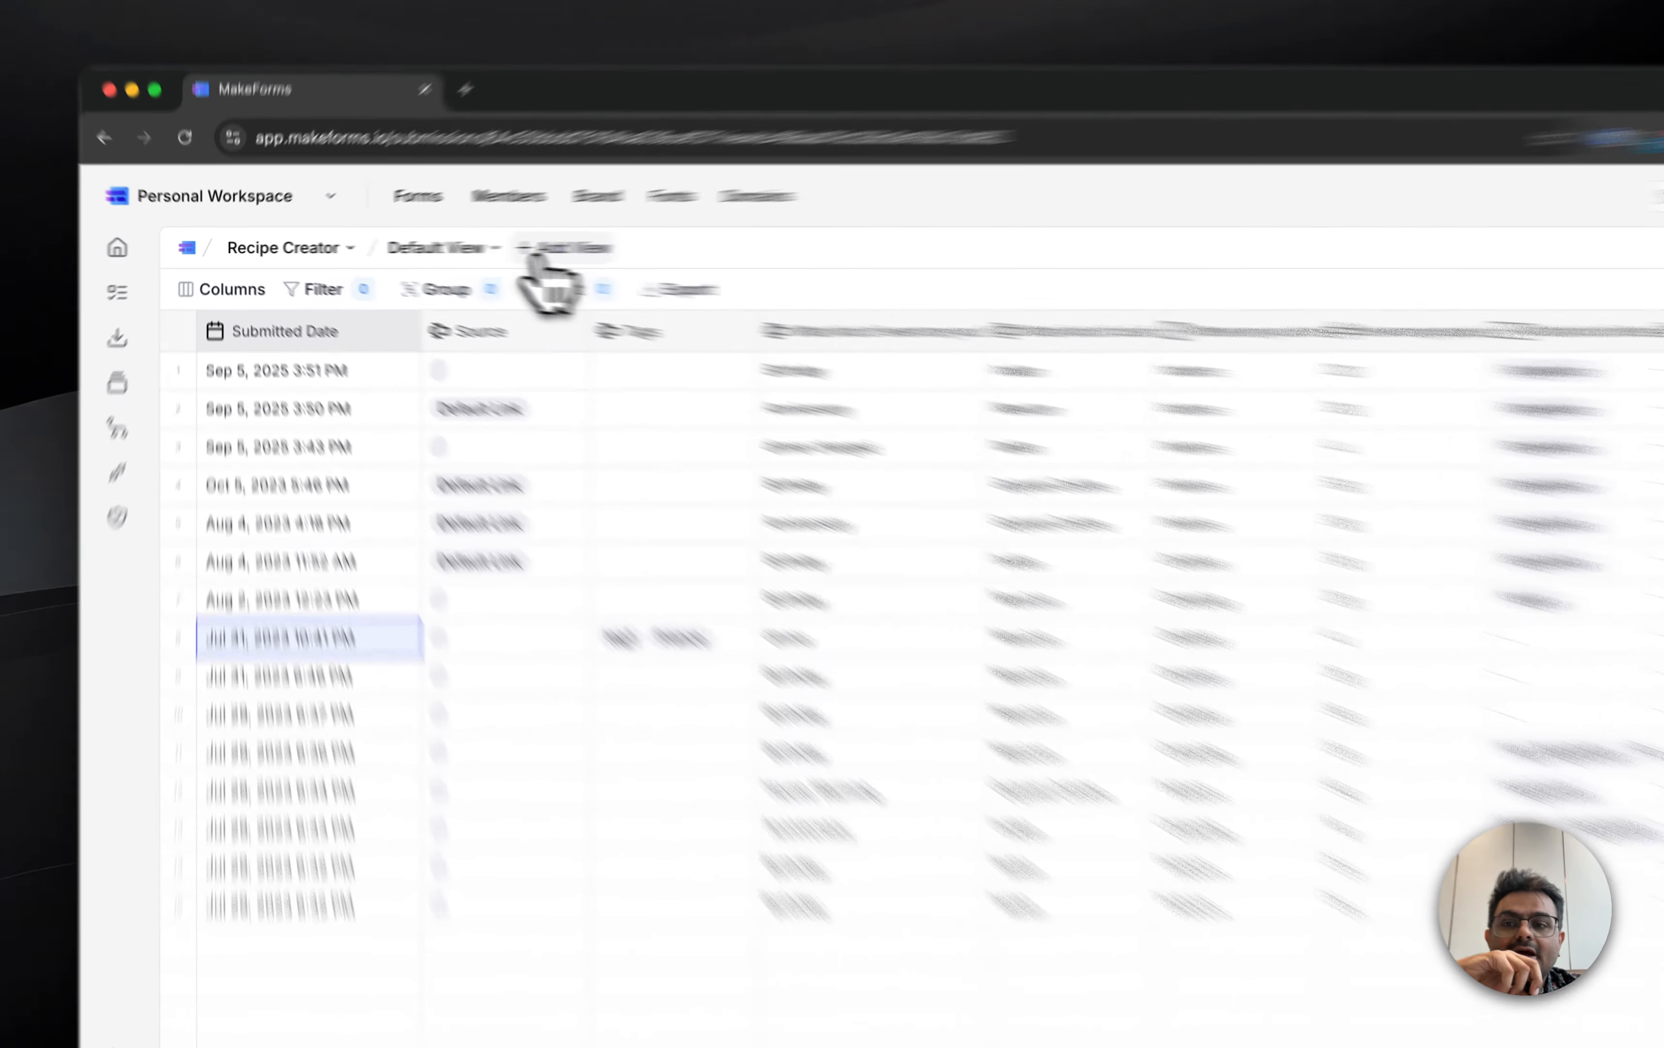
# Step: Create a new grid view named "Indoors" for the Recipe Creator submissions
pyautogui.click(548, 249)
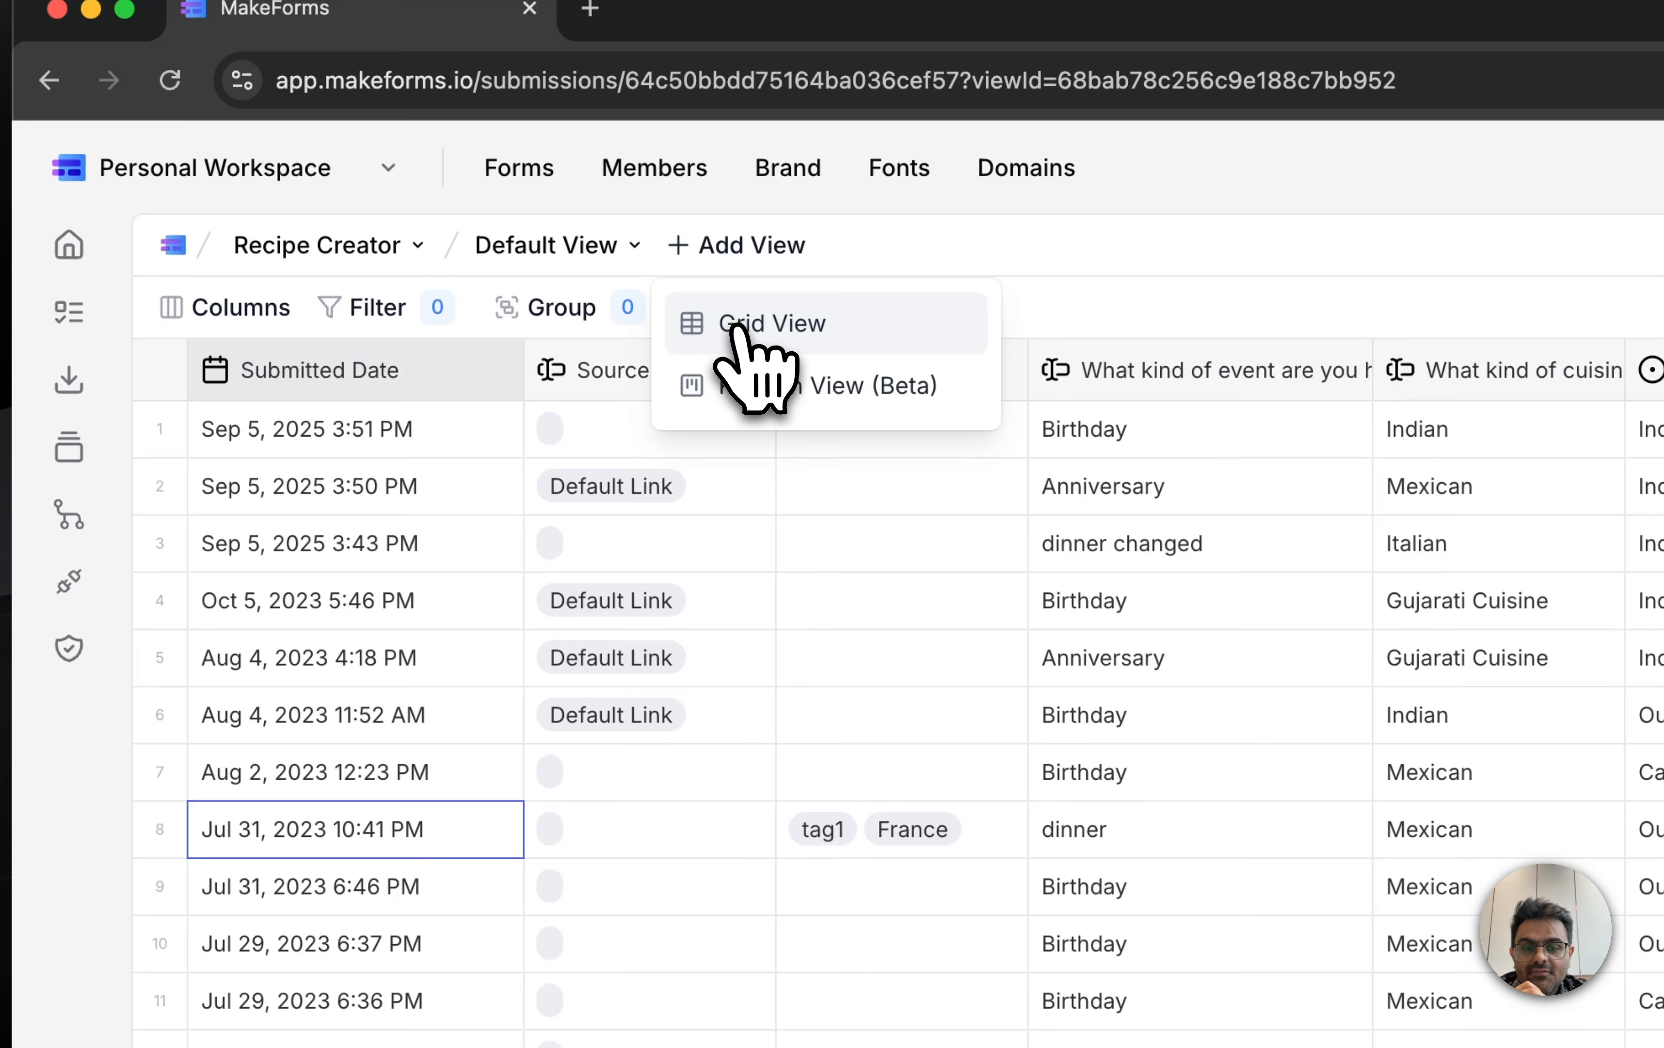
pyautogui.click(740, 332)
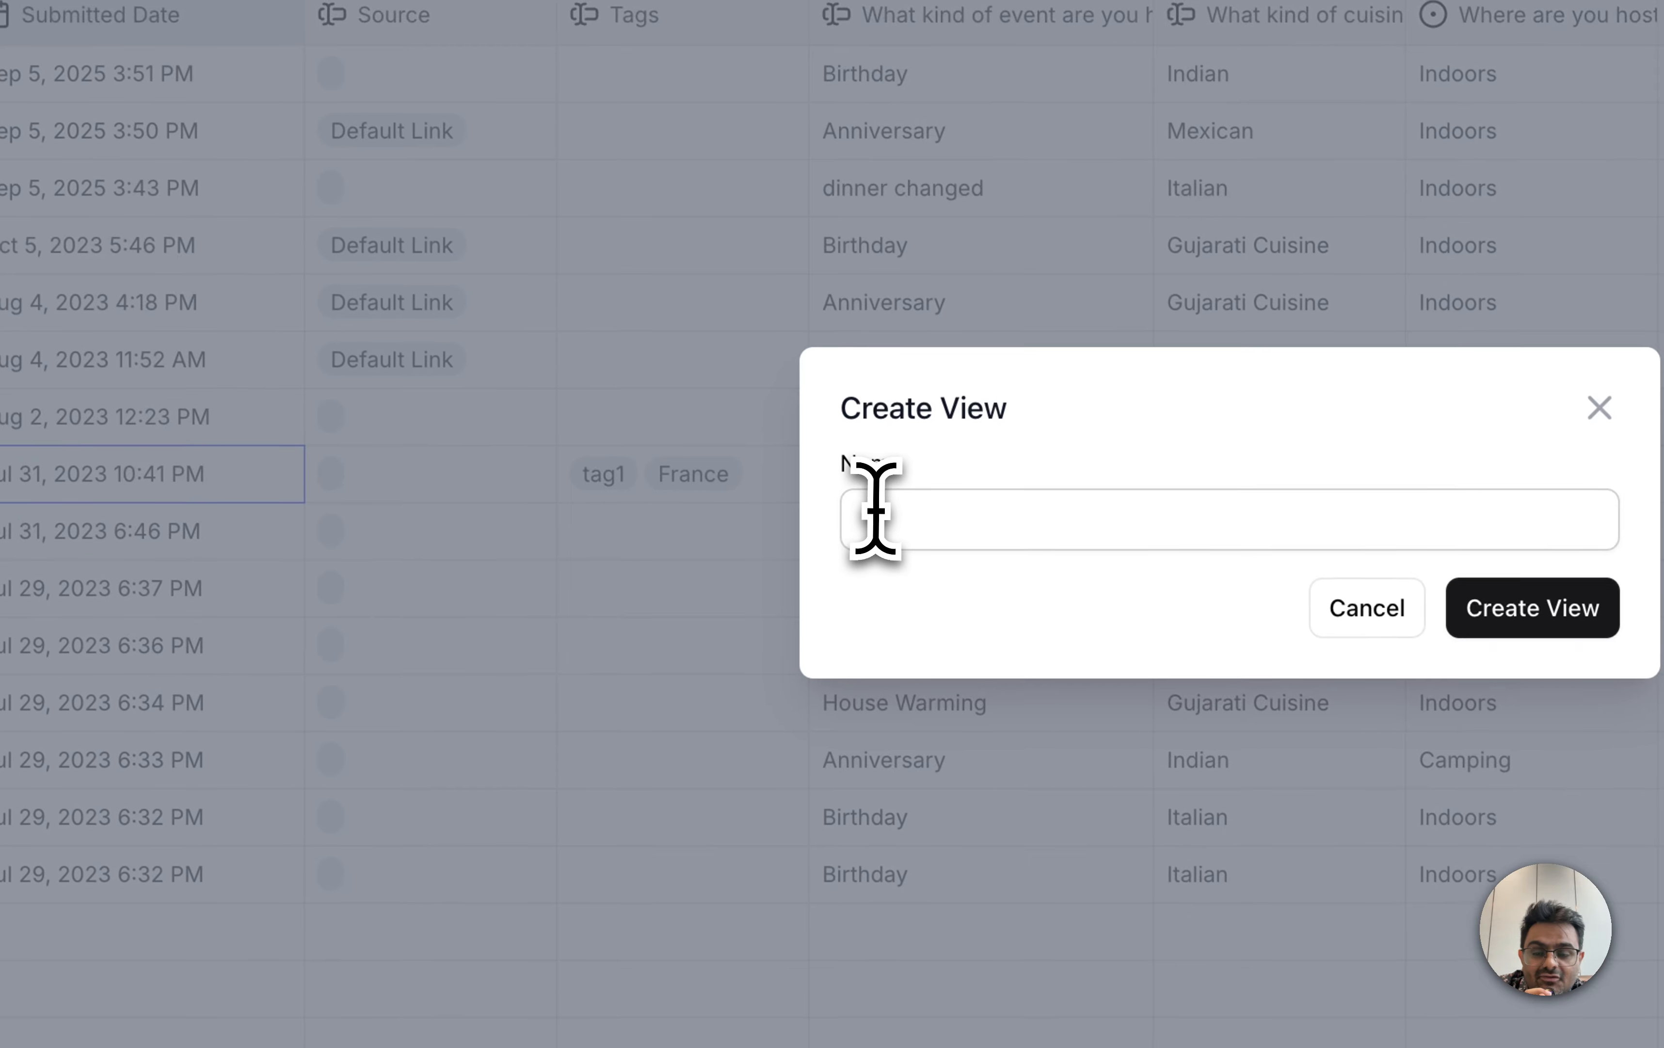
pyautogui.click(1097, 862)
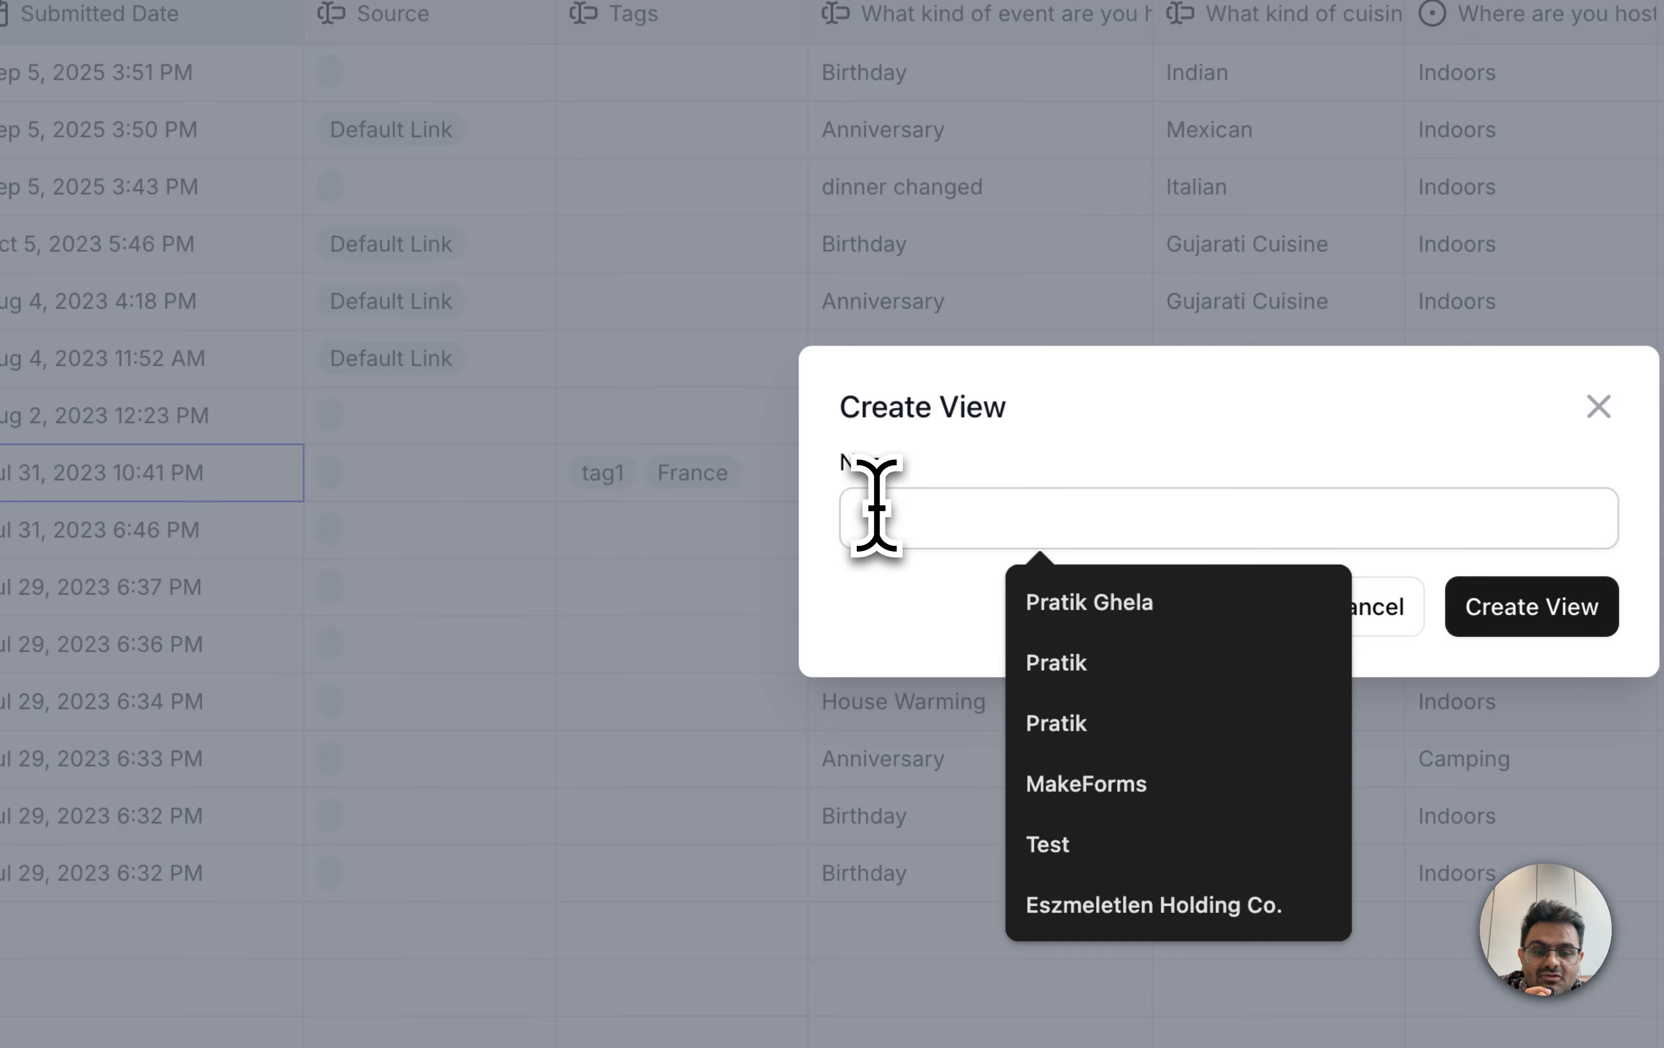
pyautogui.write('Indoors')
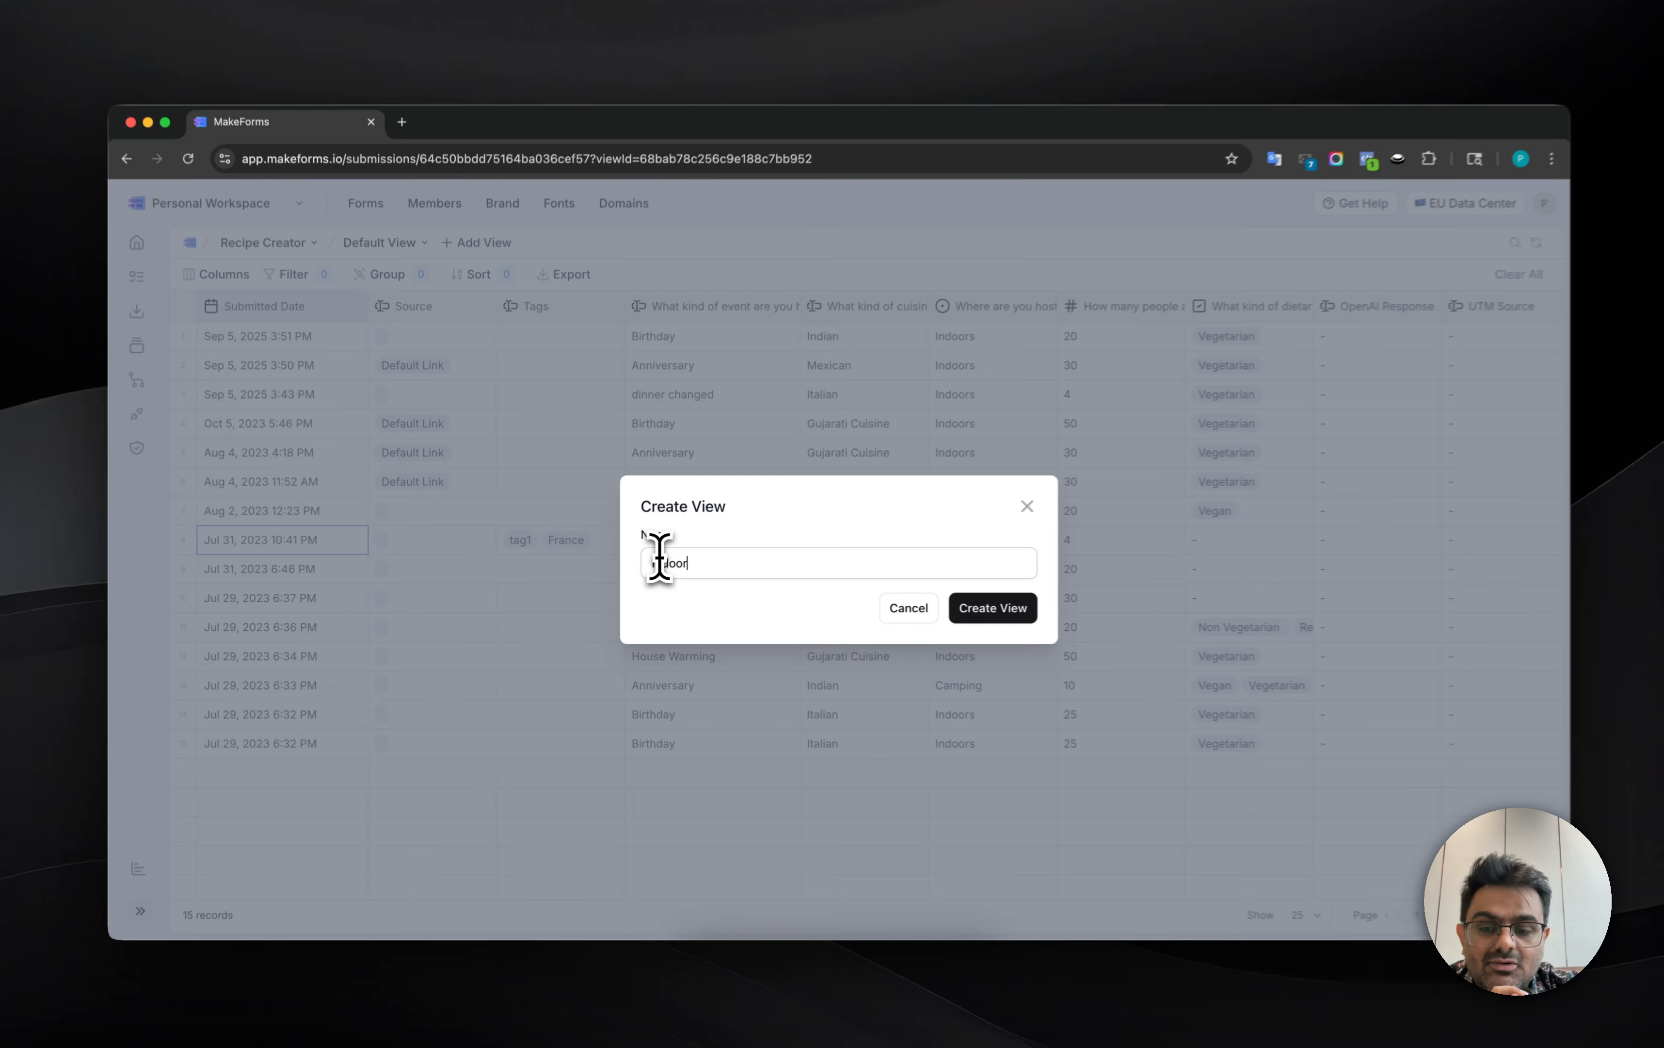
pyautogui.press('Return')
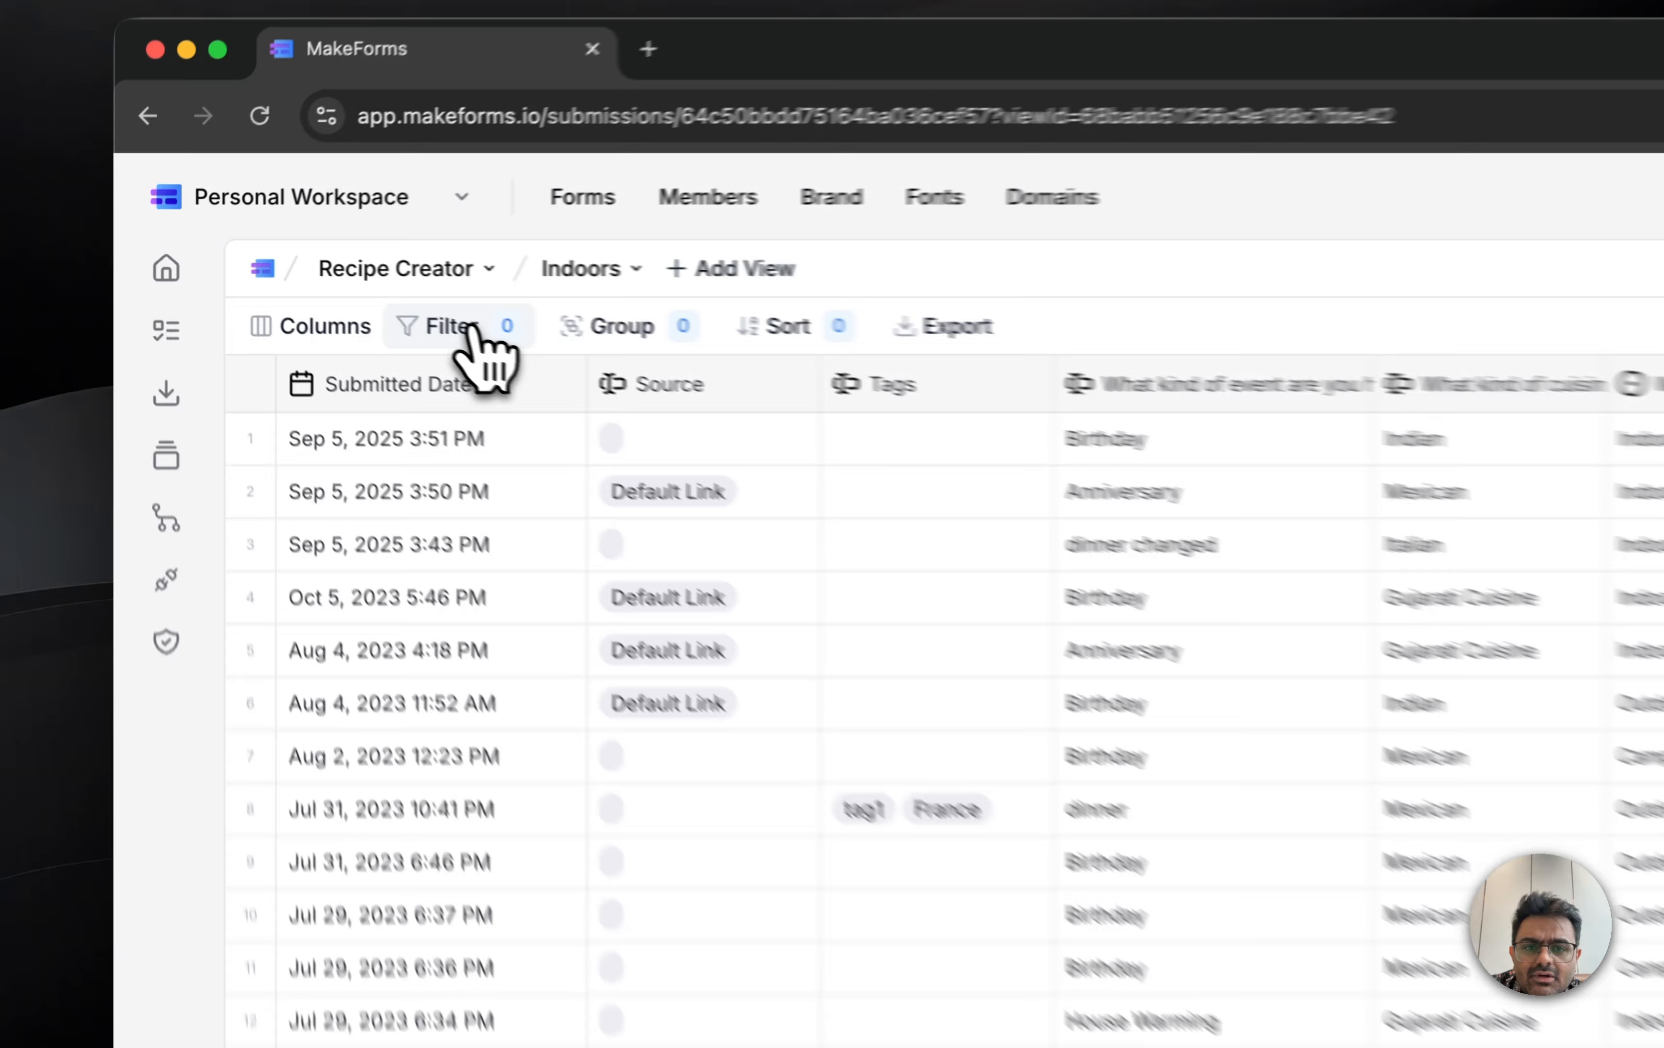
# Step: Filter the Indoors view to submissions where "Where are you hosting this event" is Indoors and apply the filter
pyautogui.click(472, 330)
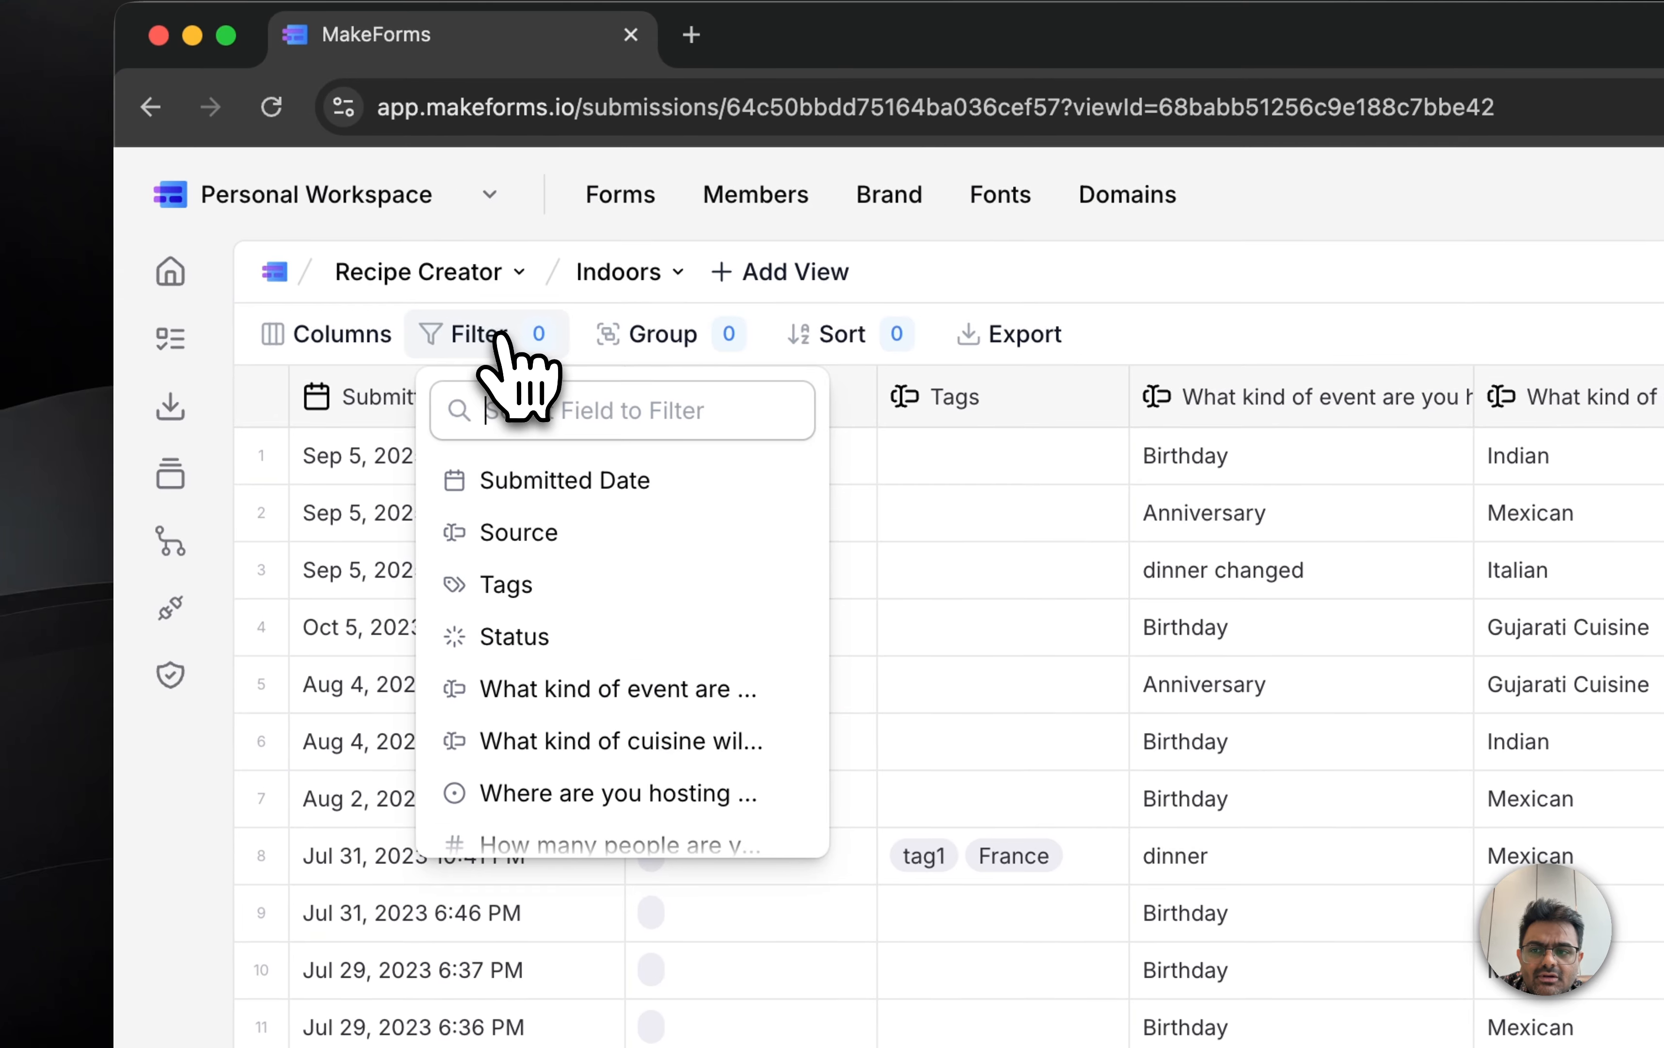
pyautogui.scroll(-1, 566, 697)
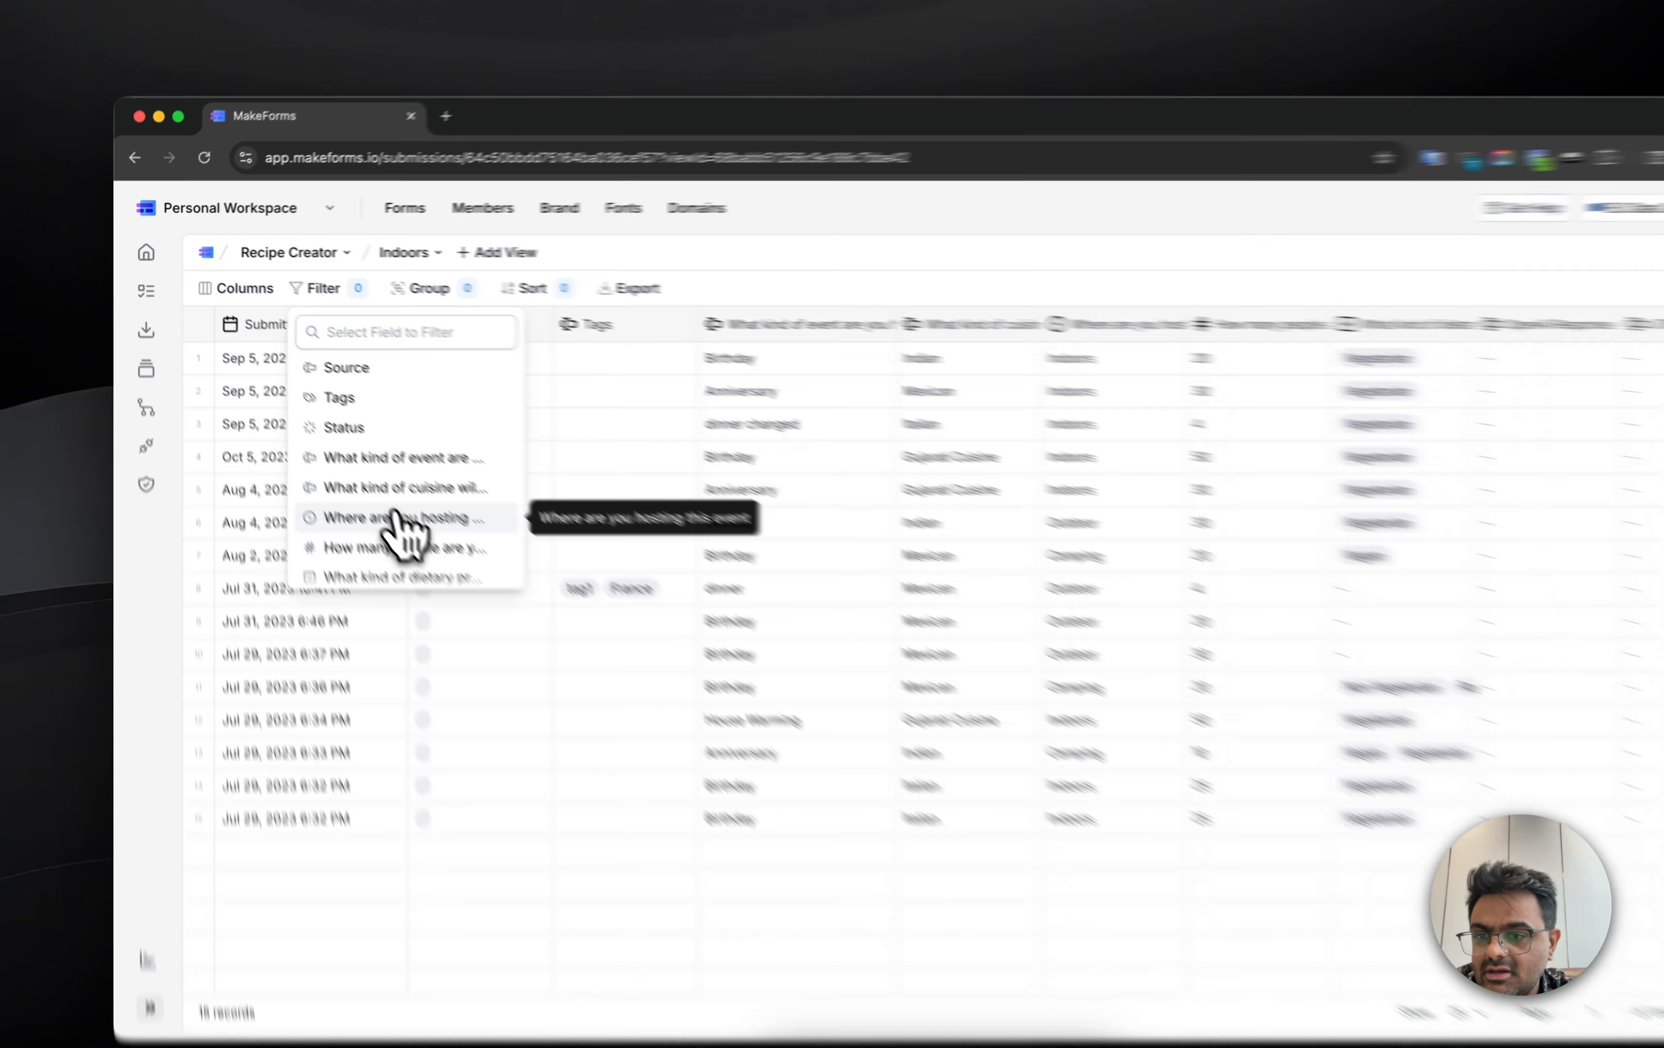
pyautogui.scroll(-4, 602, 732)
pyautogui.scroll(4, 364, 492)
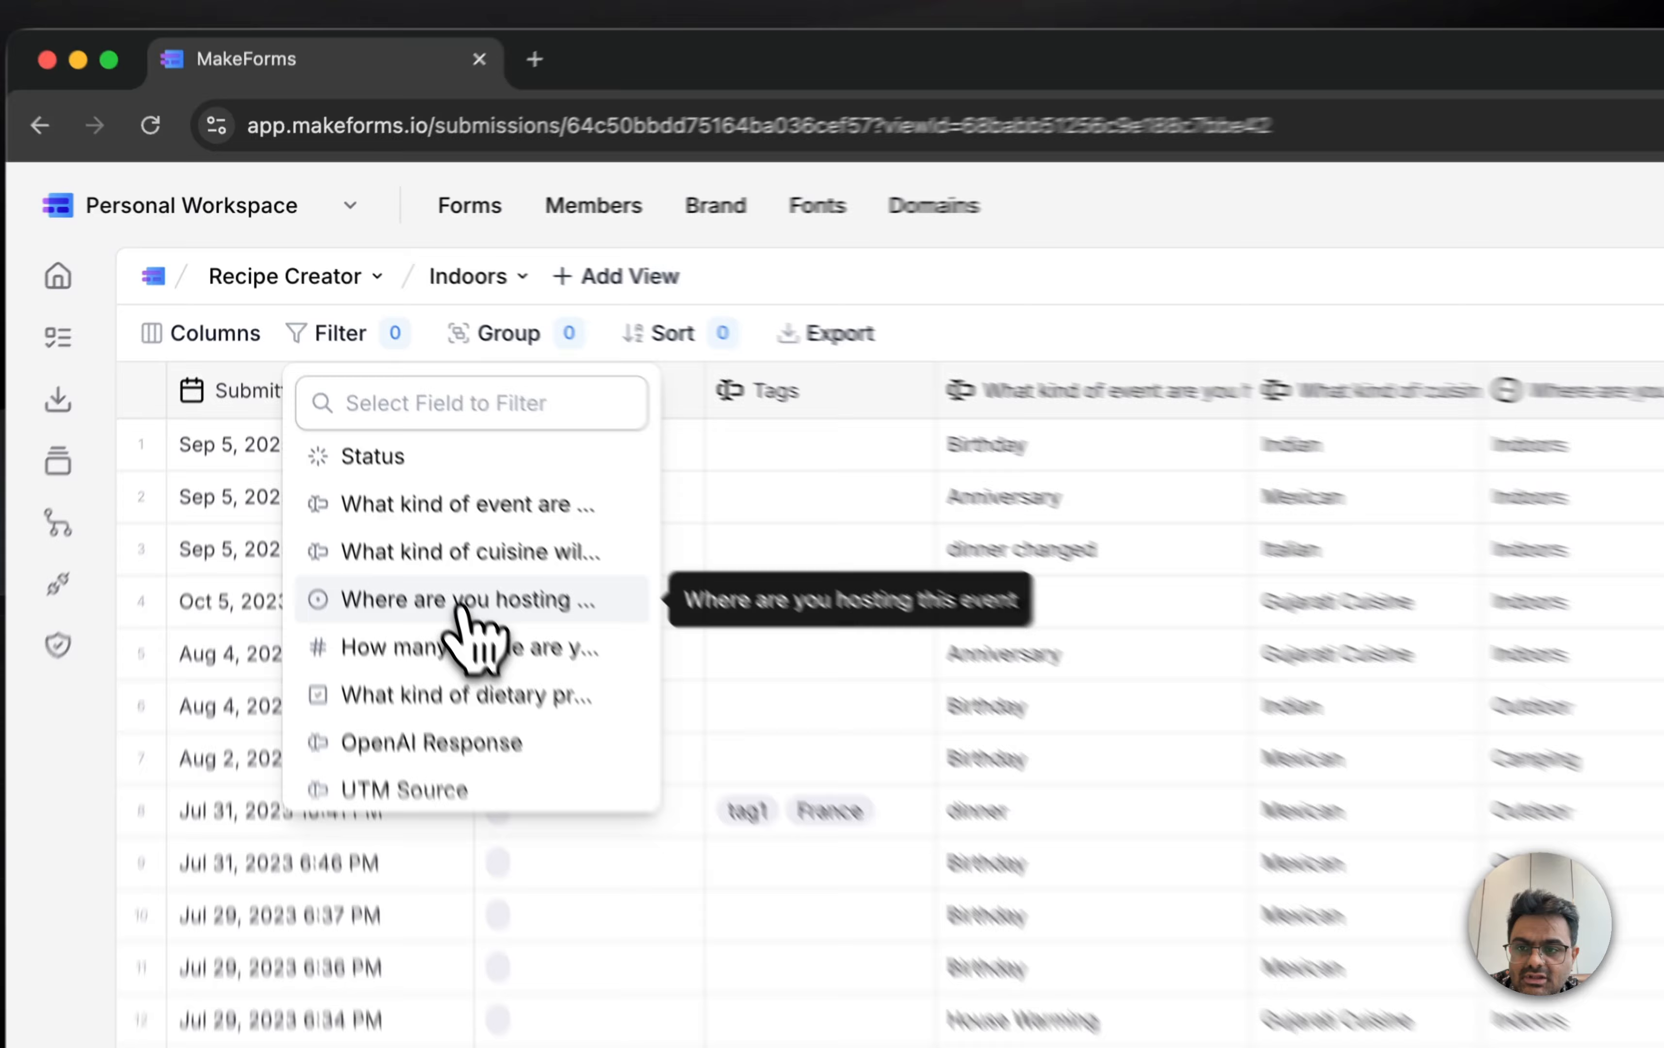
pyautogui.click(459, 604)
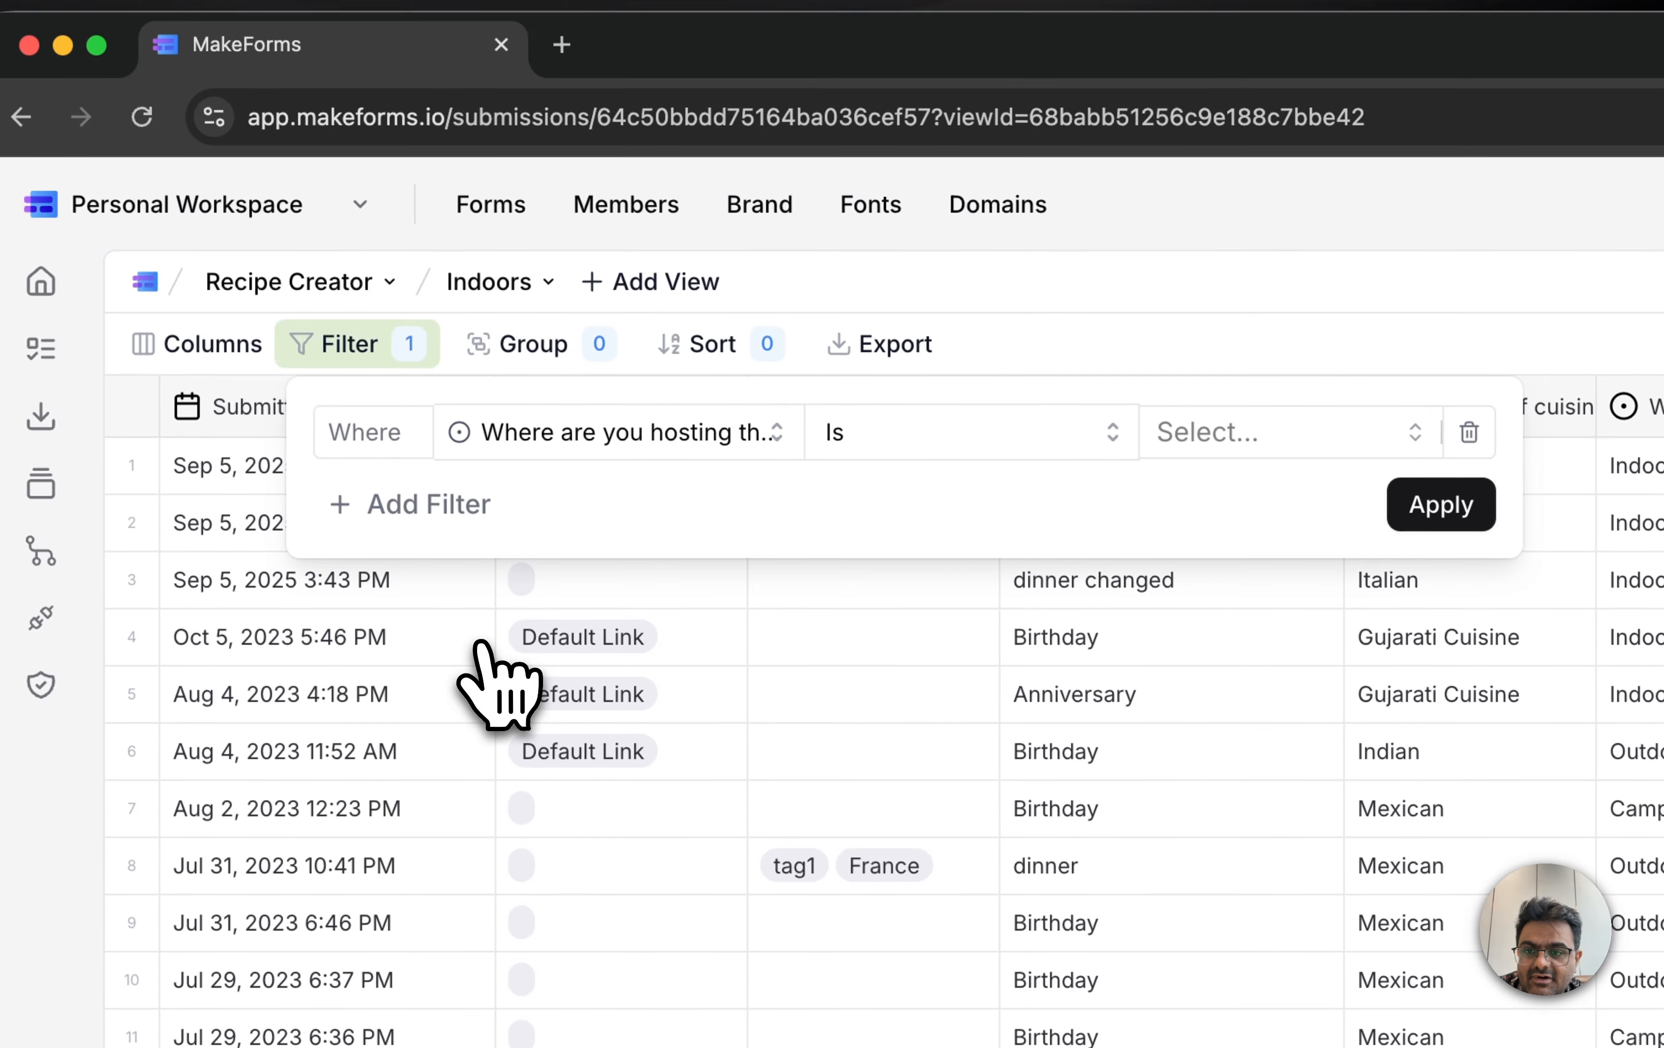
pyautogui.click(1157, 419)
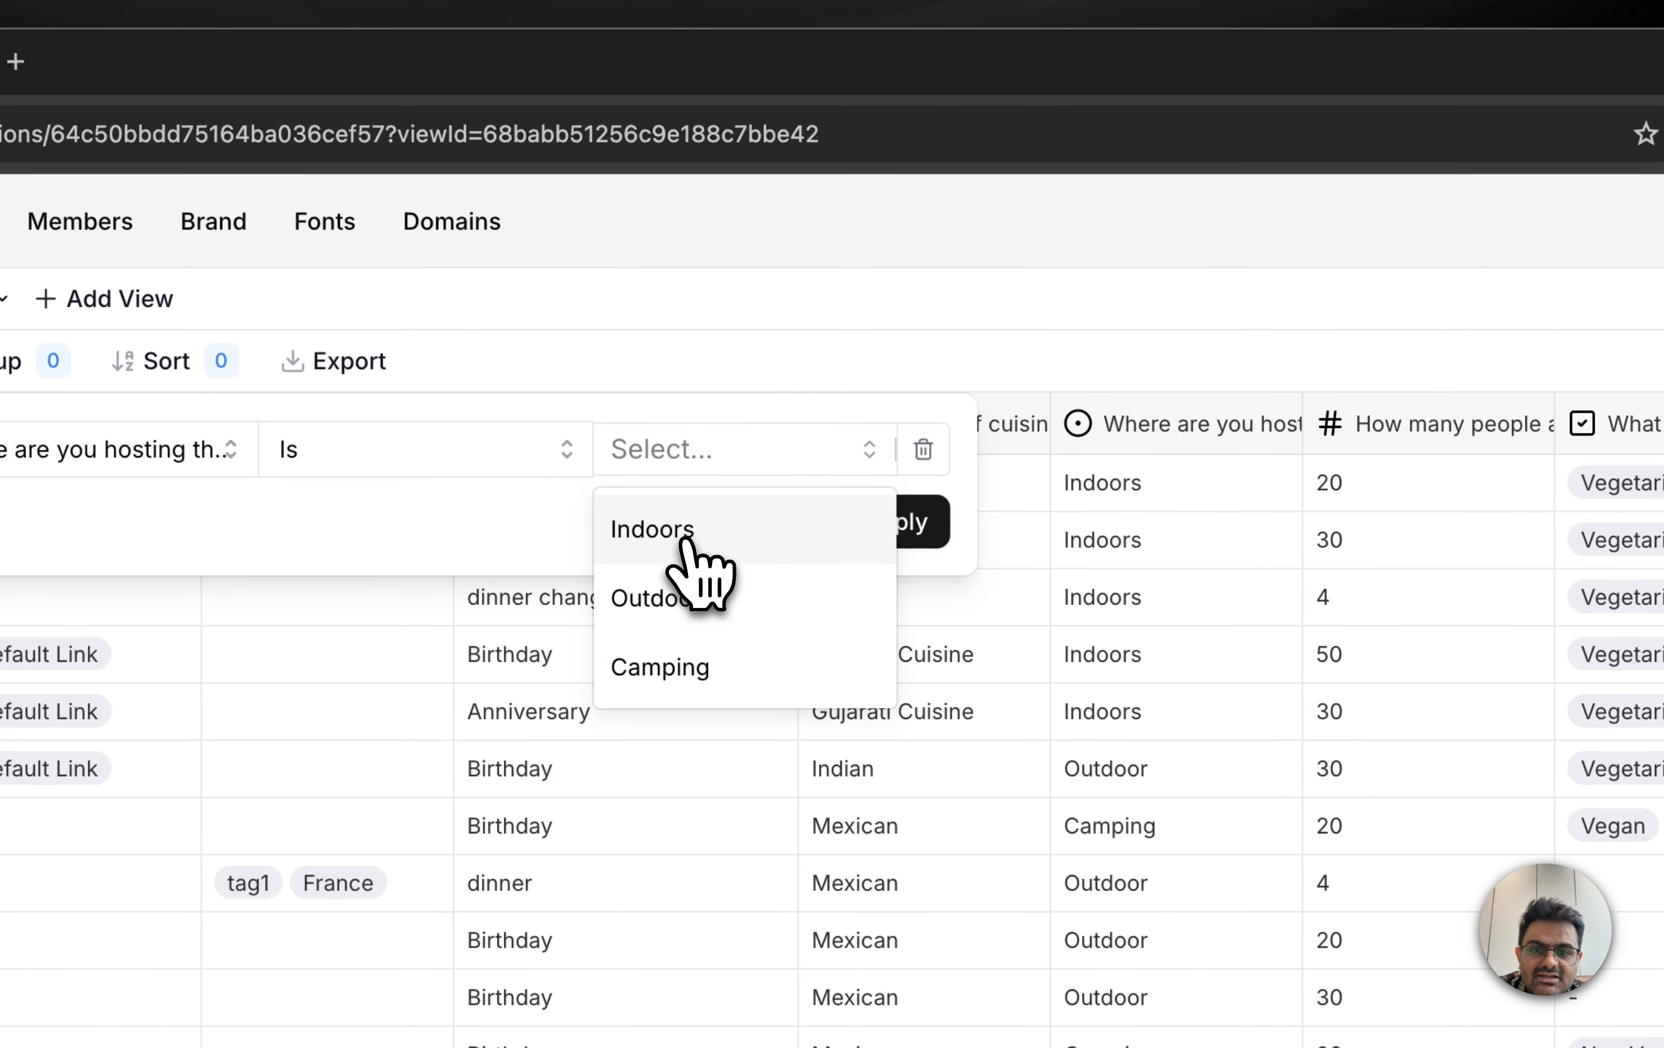
pyautogui.click(688, 534)
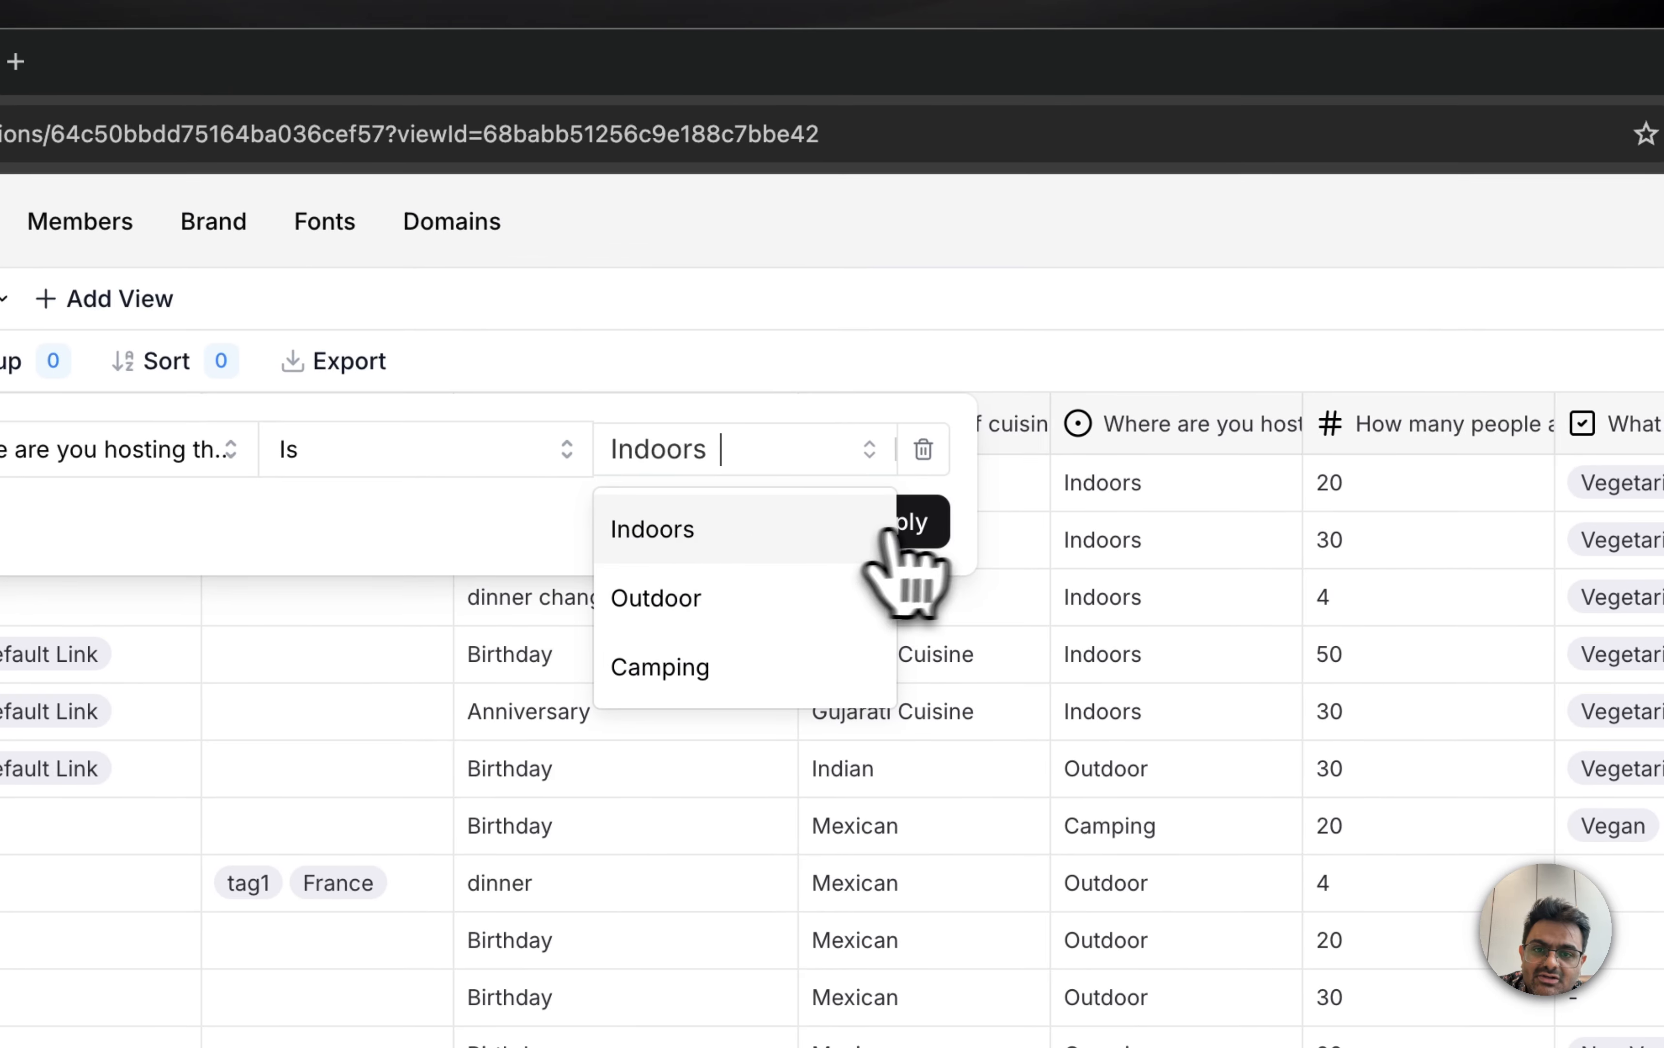
pyautogui.click(929, 532)
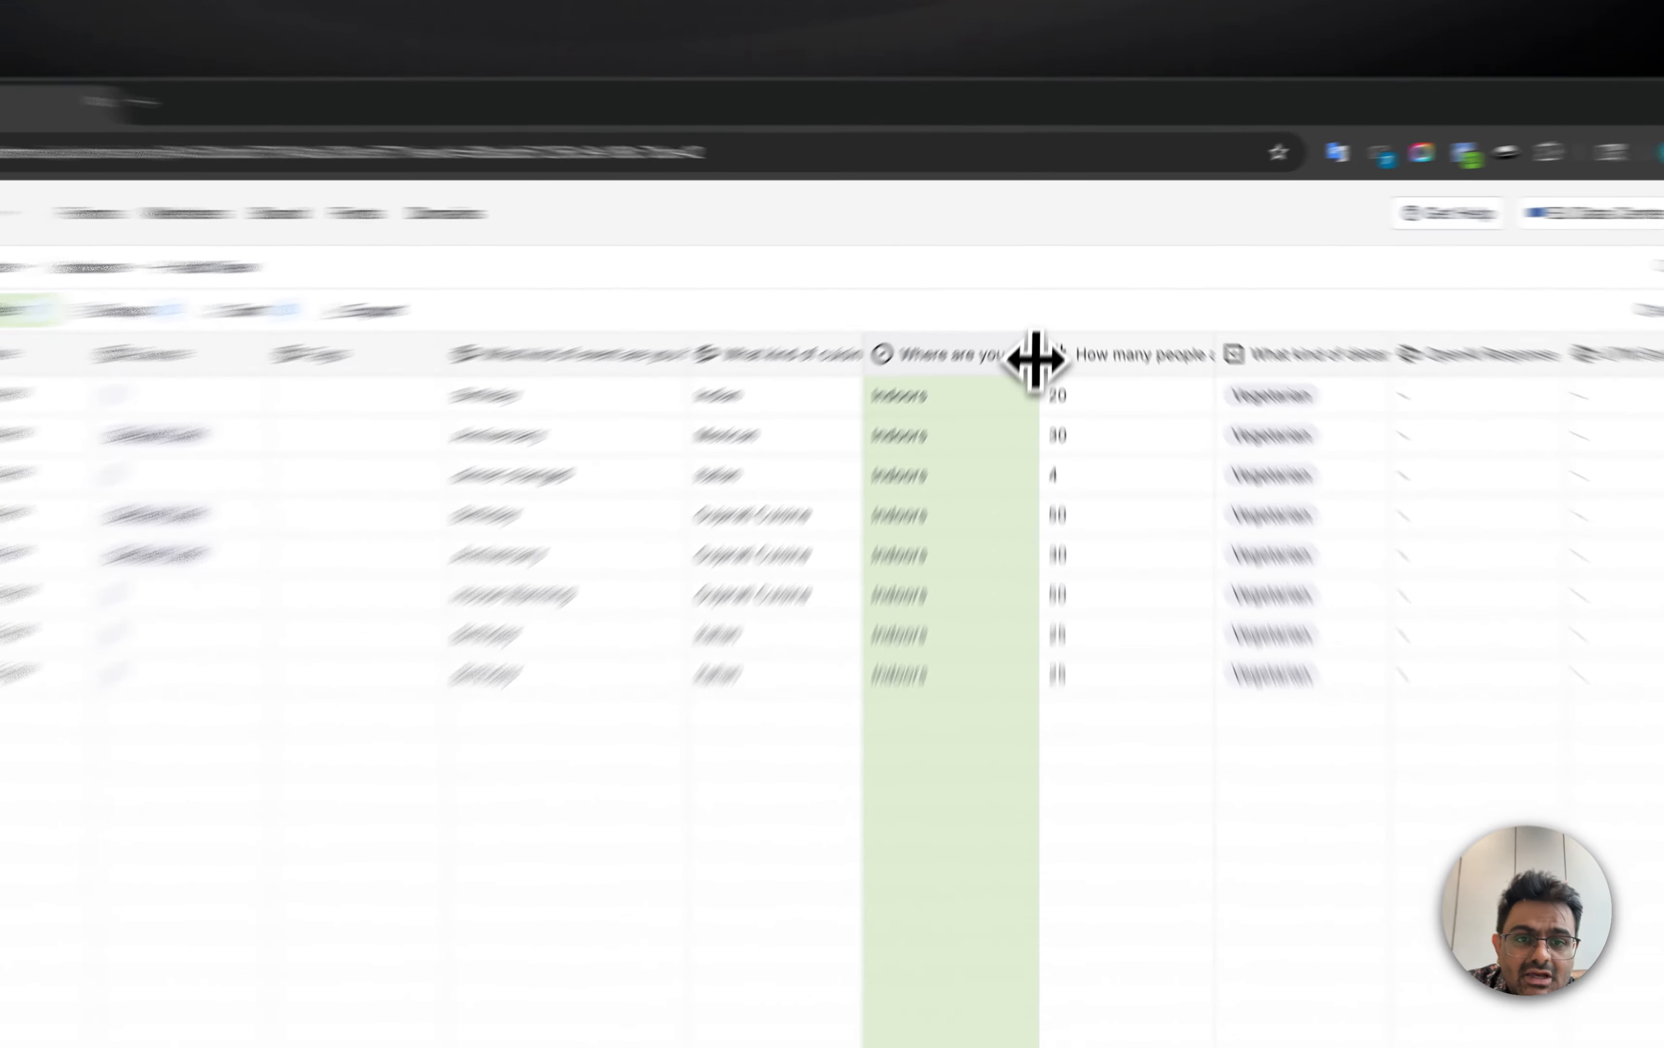
# Step: Widen the "Where are you hosting this event" column slightly and switch back to the Default View
pyautogui.moveTo(1046, 310); pyautogui.dragTo(1108, 311)
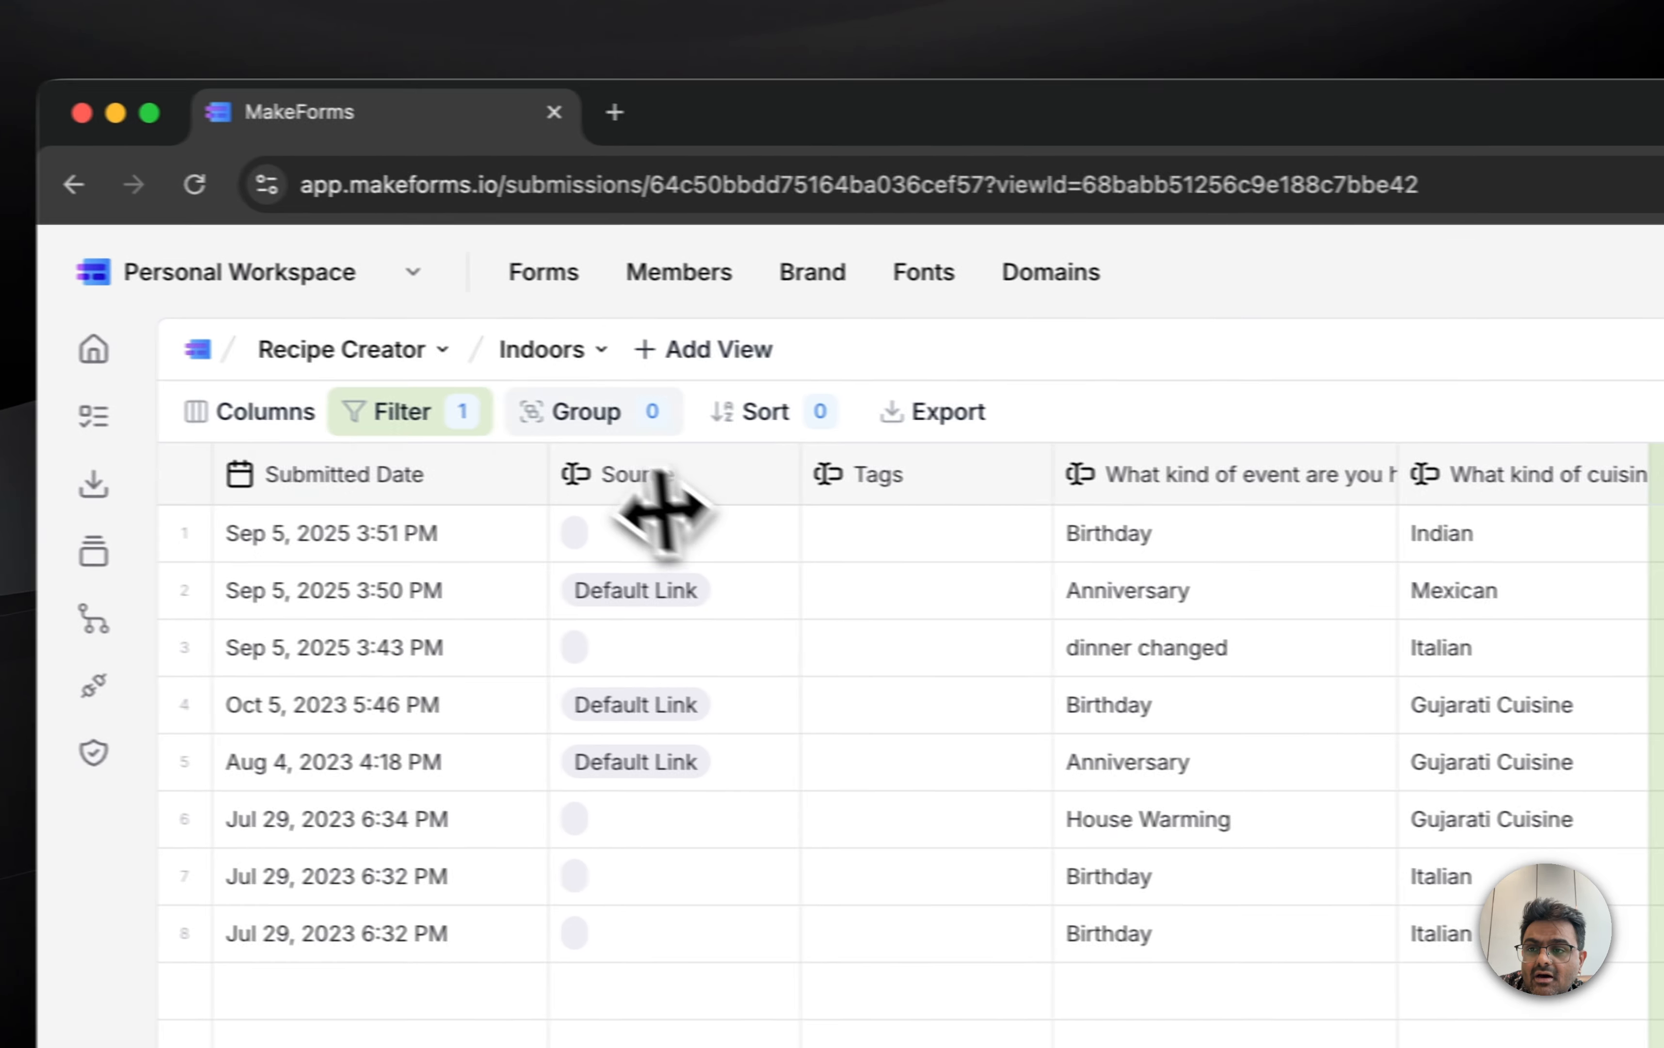
pyautogui.click(553, 354)
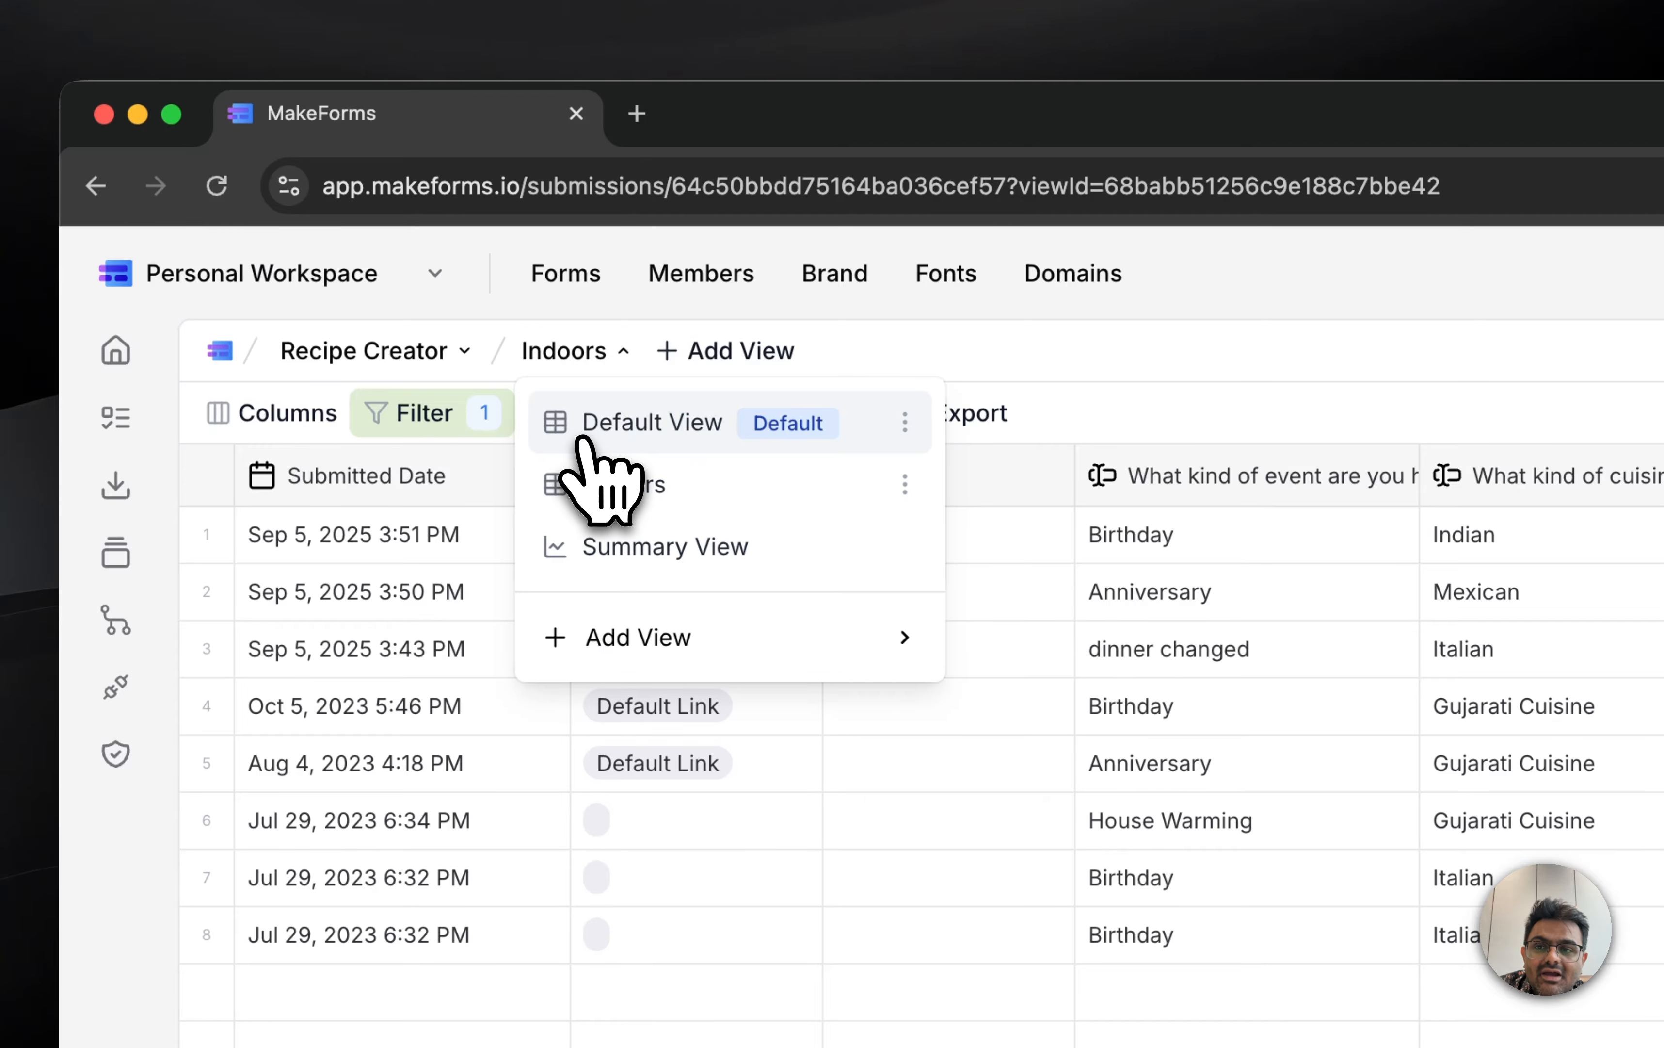
pyautogui.click(588, 459)
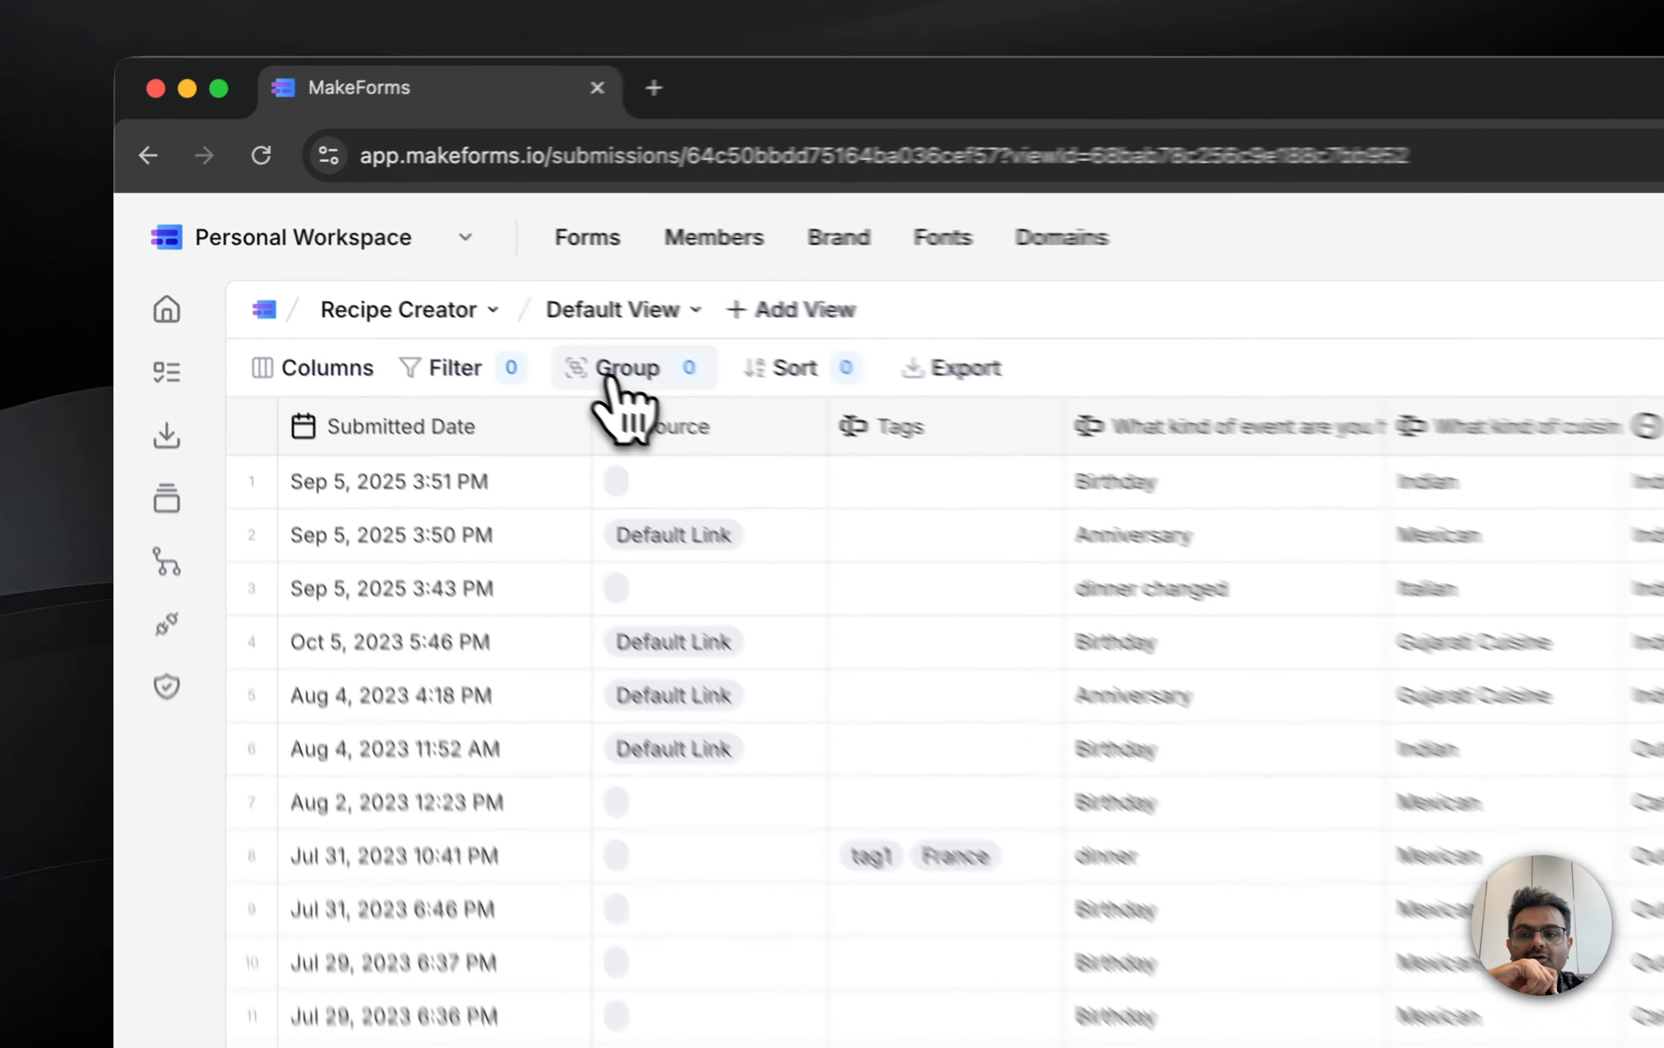
# Step: Group the submissions by "What kind of cuisine will you like to cook today" and expand the Indian and Mexican groups
pyautogui.click(385, 284)
pyautogui.scroll(-2, 390, 419)
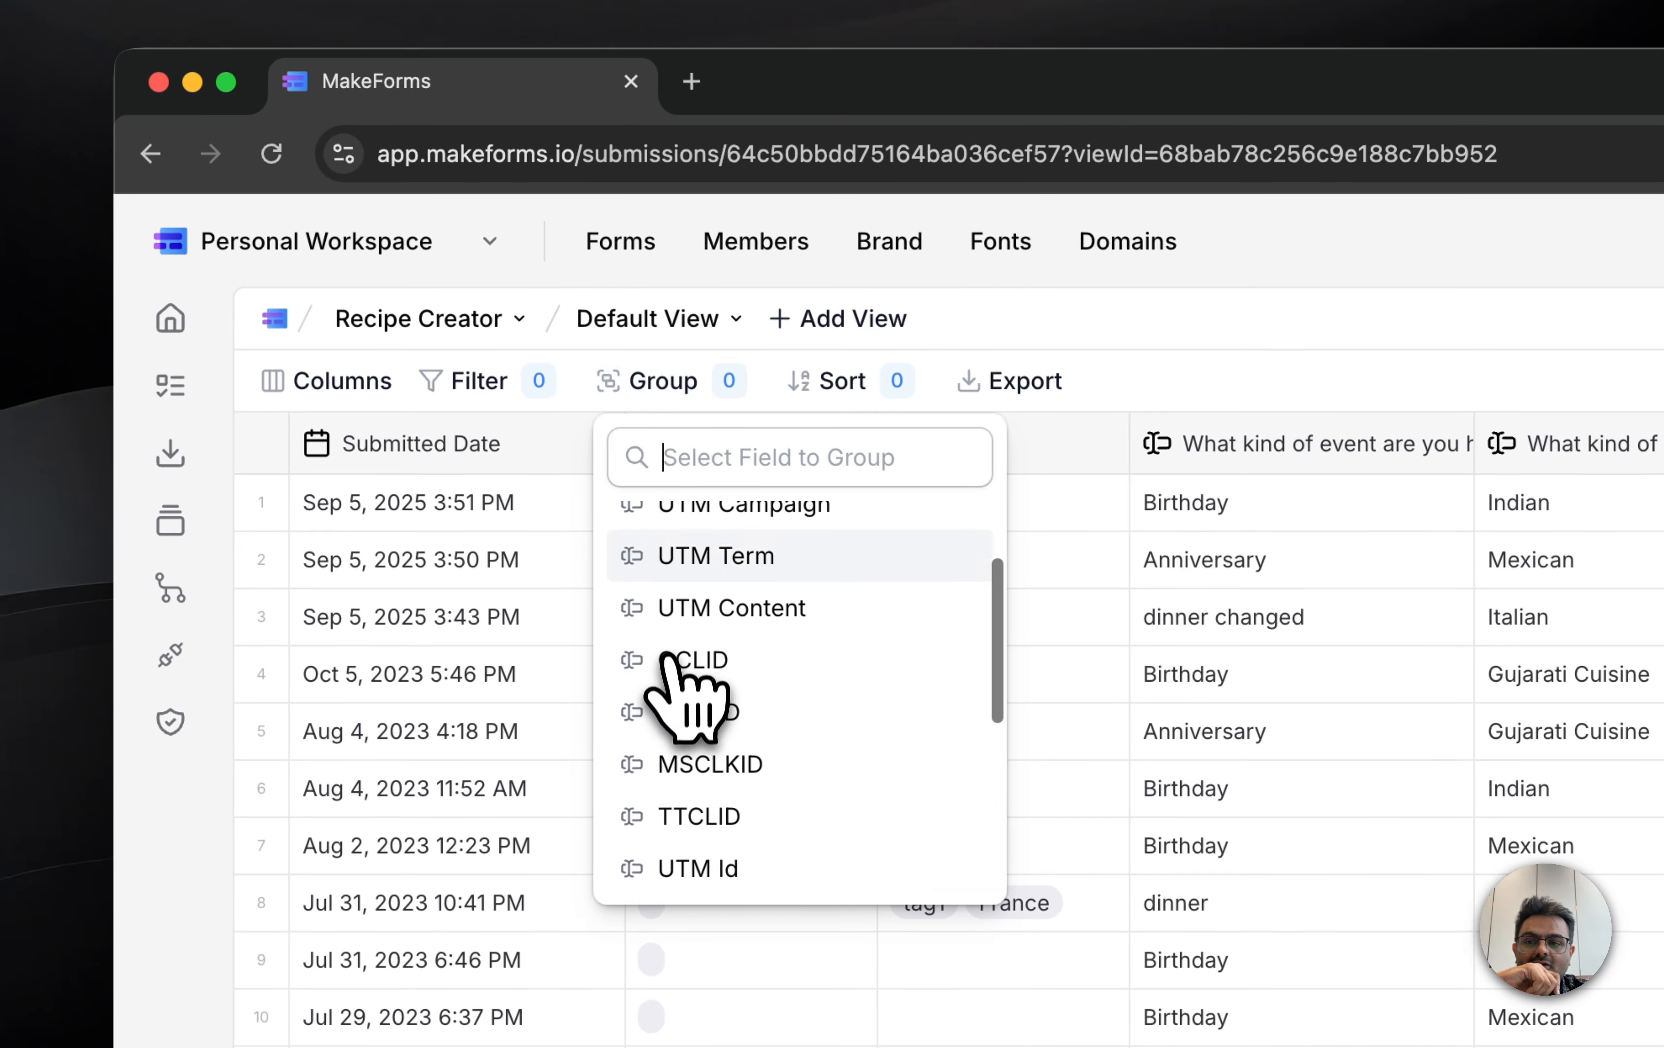
pyautogui.scroll(-5, 686, 665)
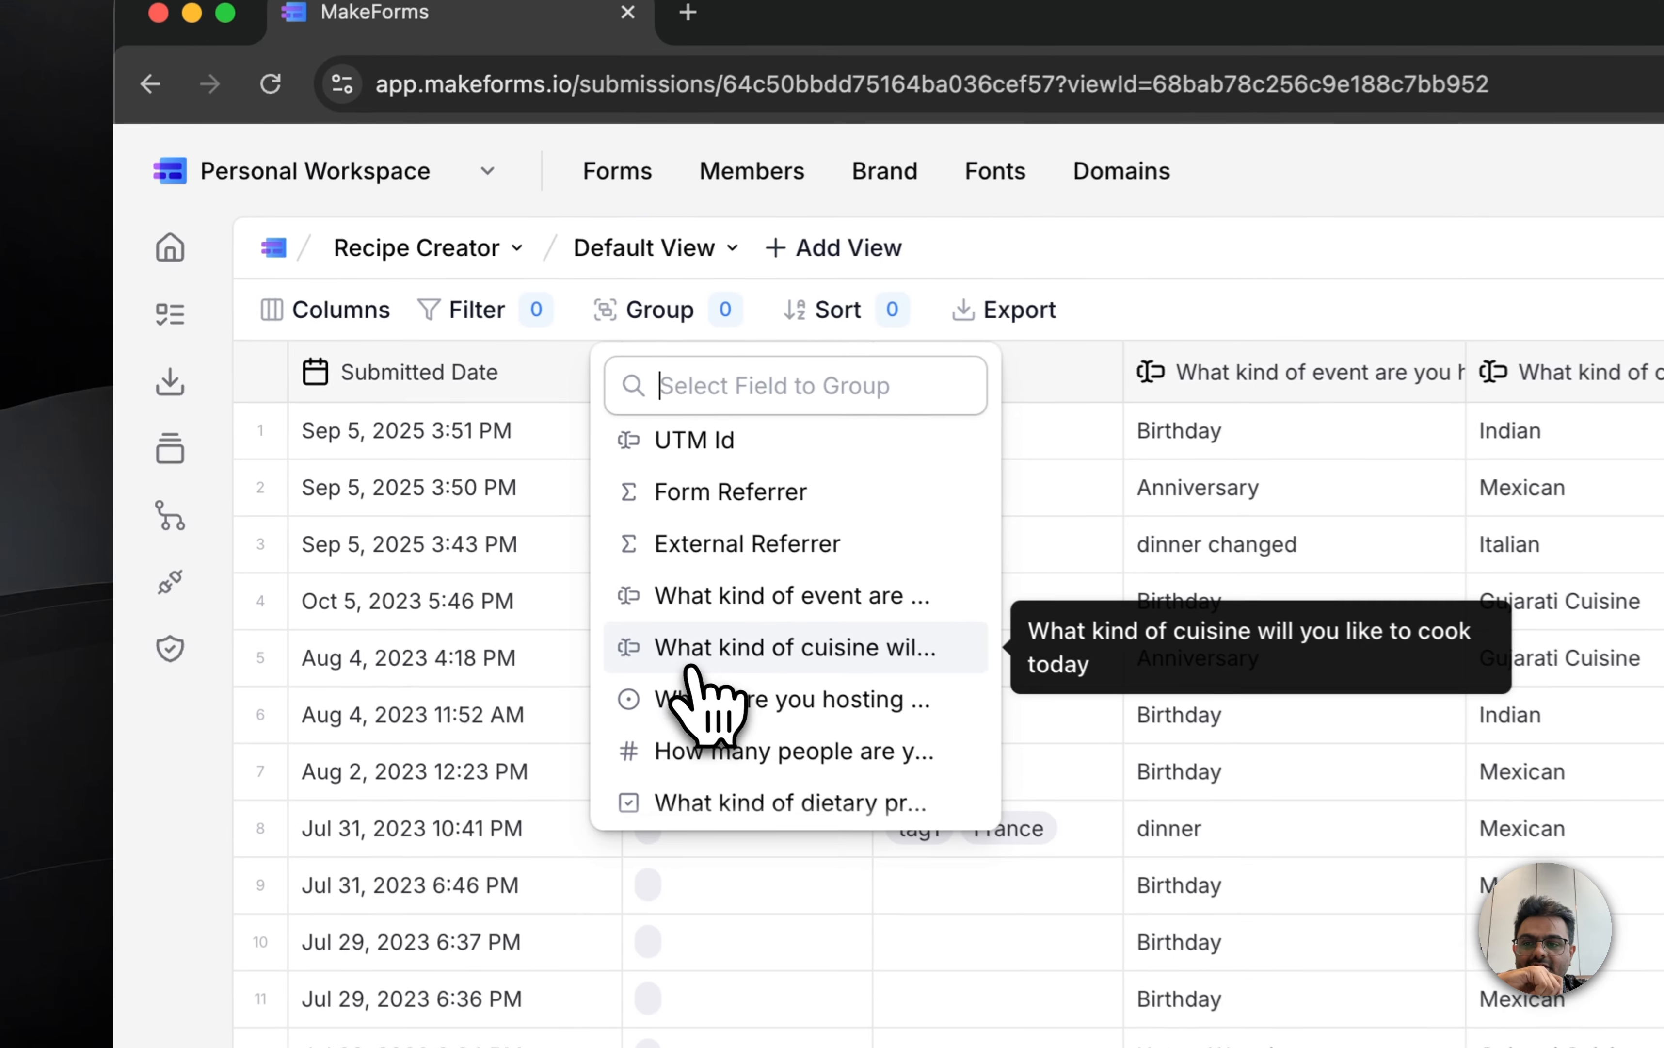
pyautogui.click(409, 454)
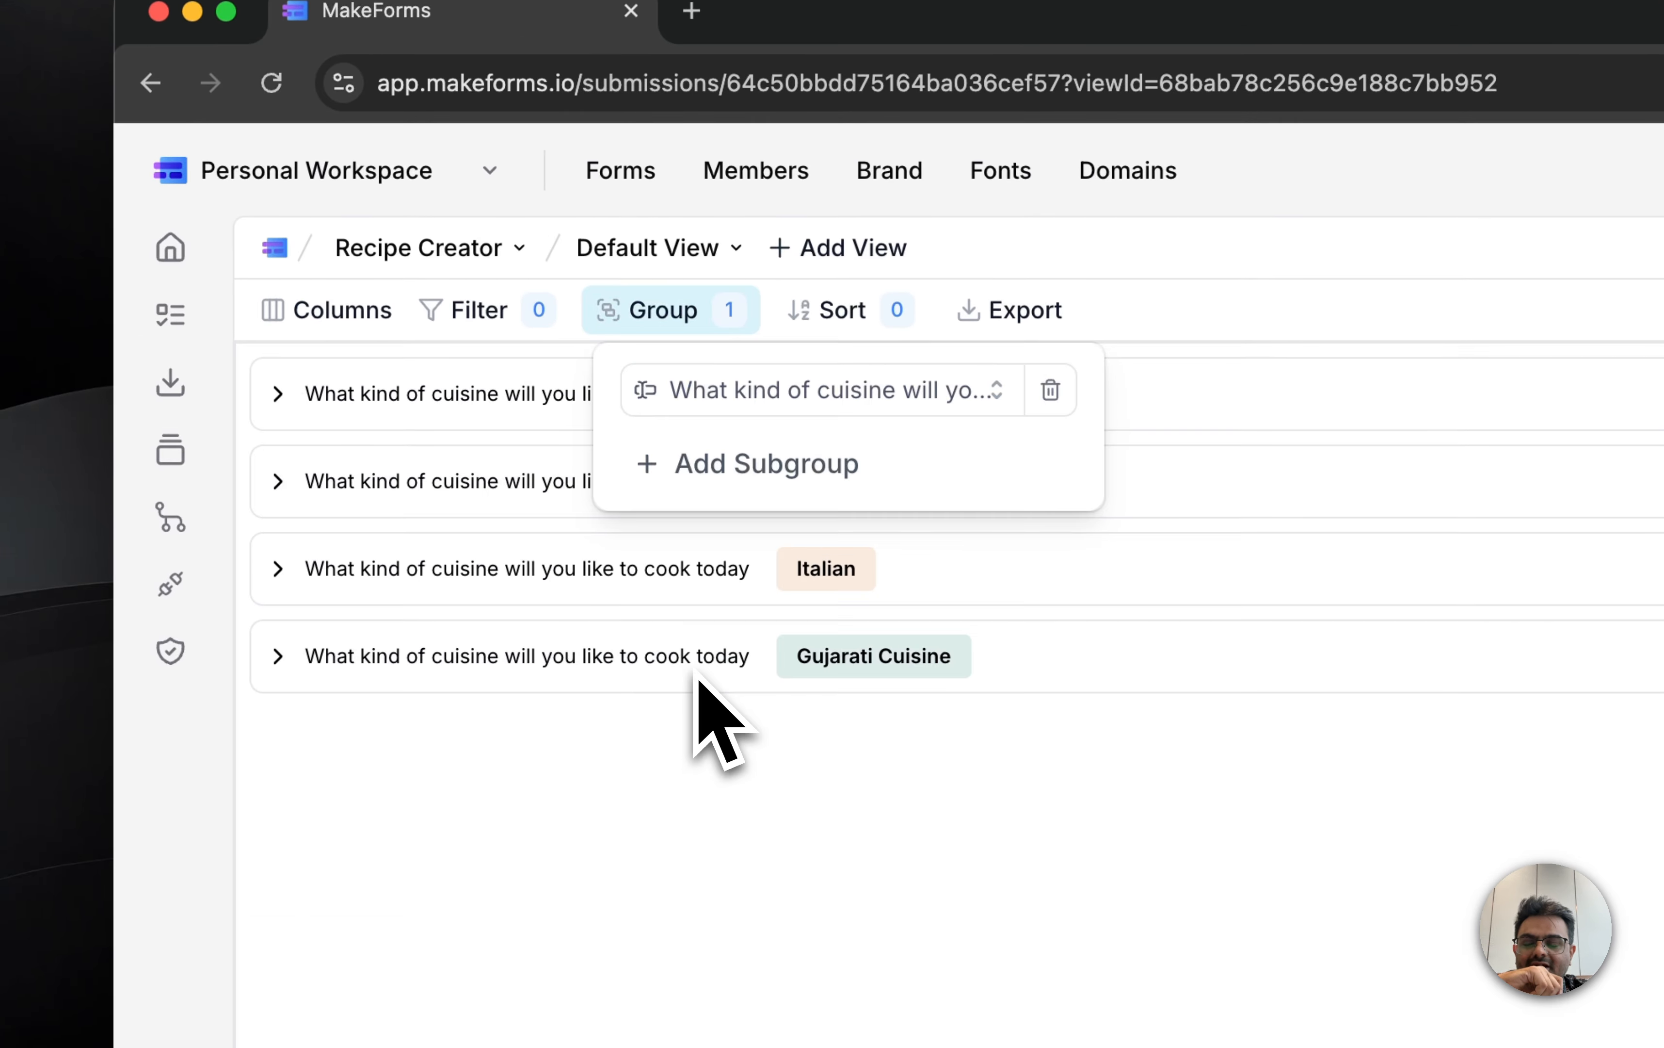
pyautogui.click(618, 780)
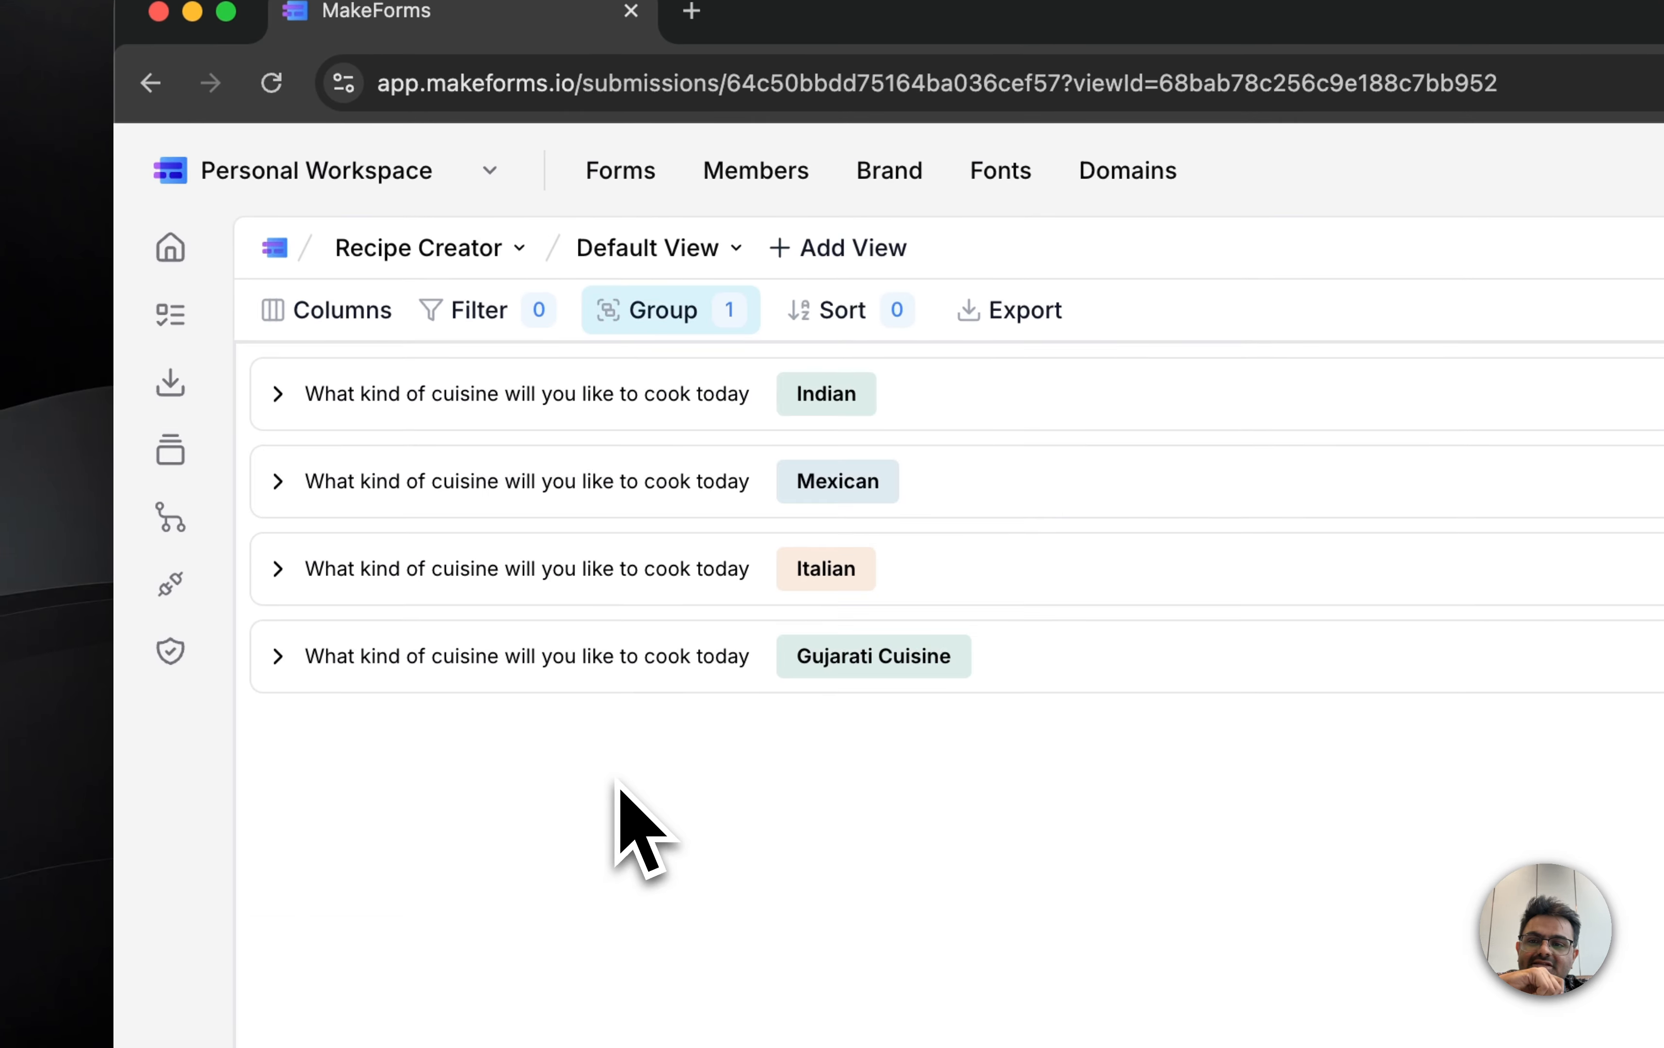
pyautogui.click(280, 399)
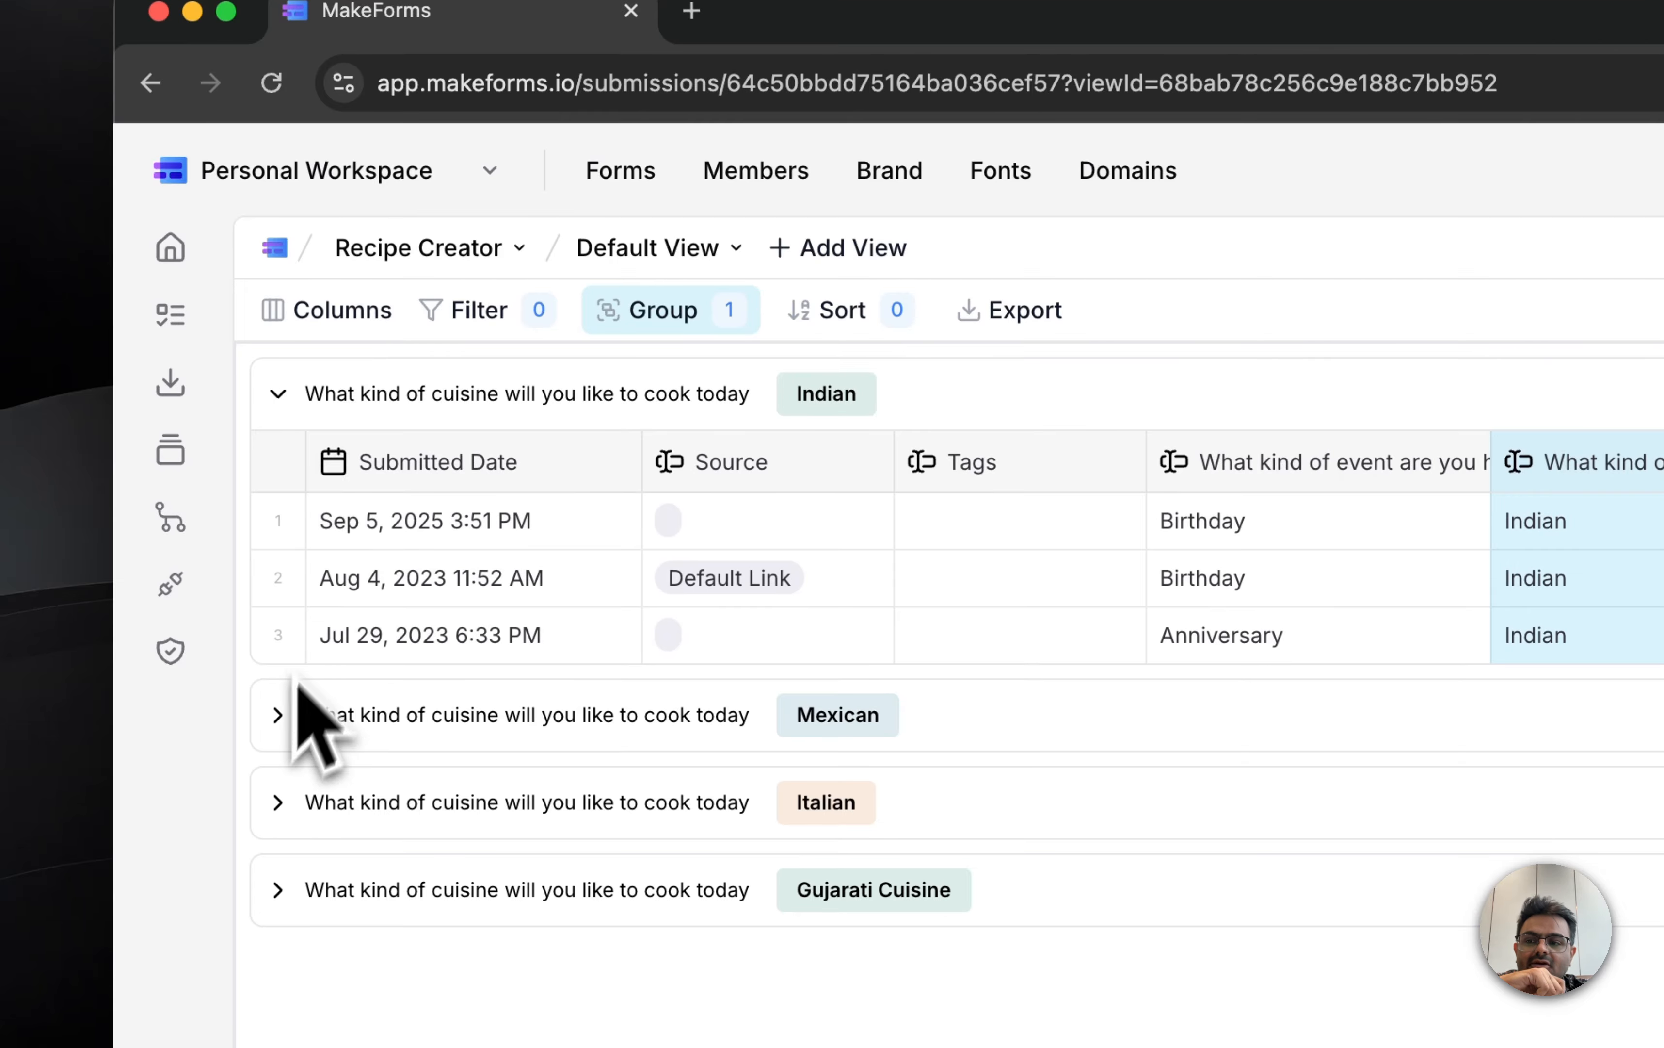
pyautogui.click(278, 715)
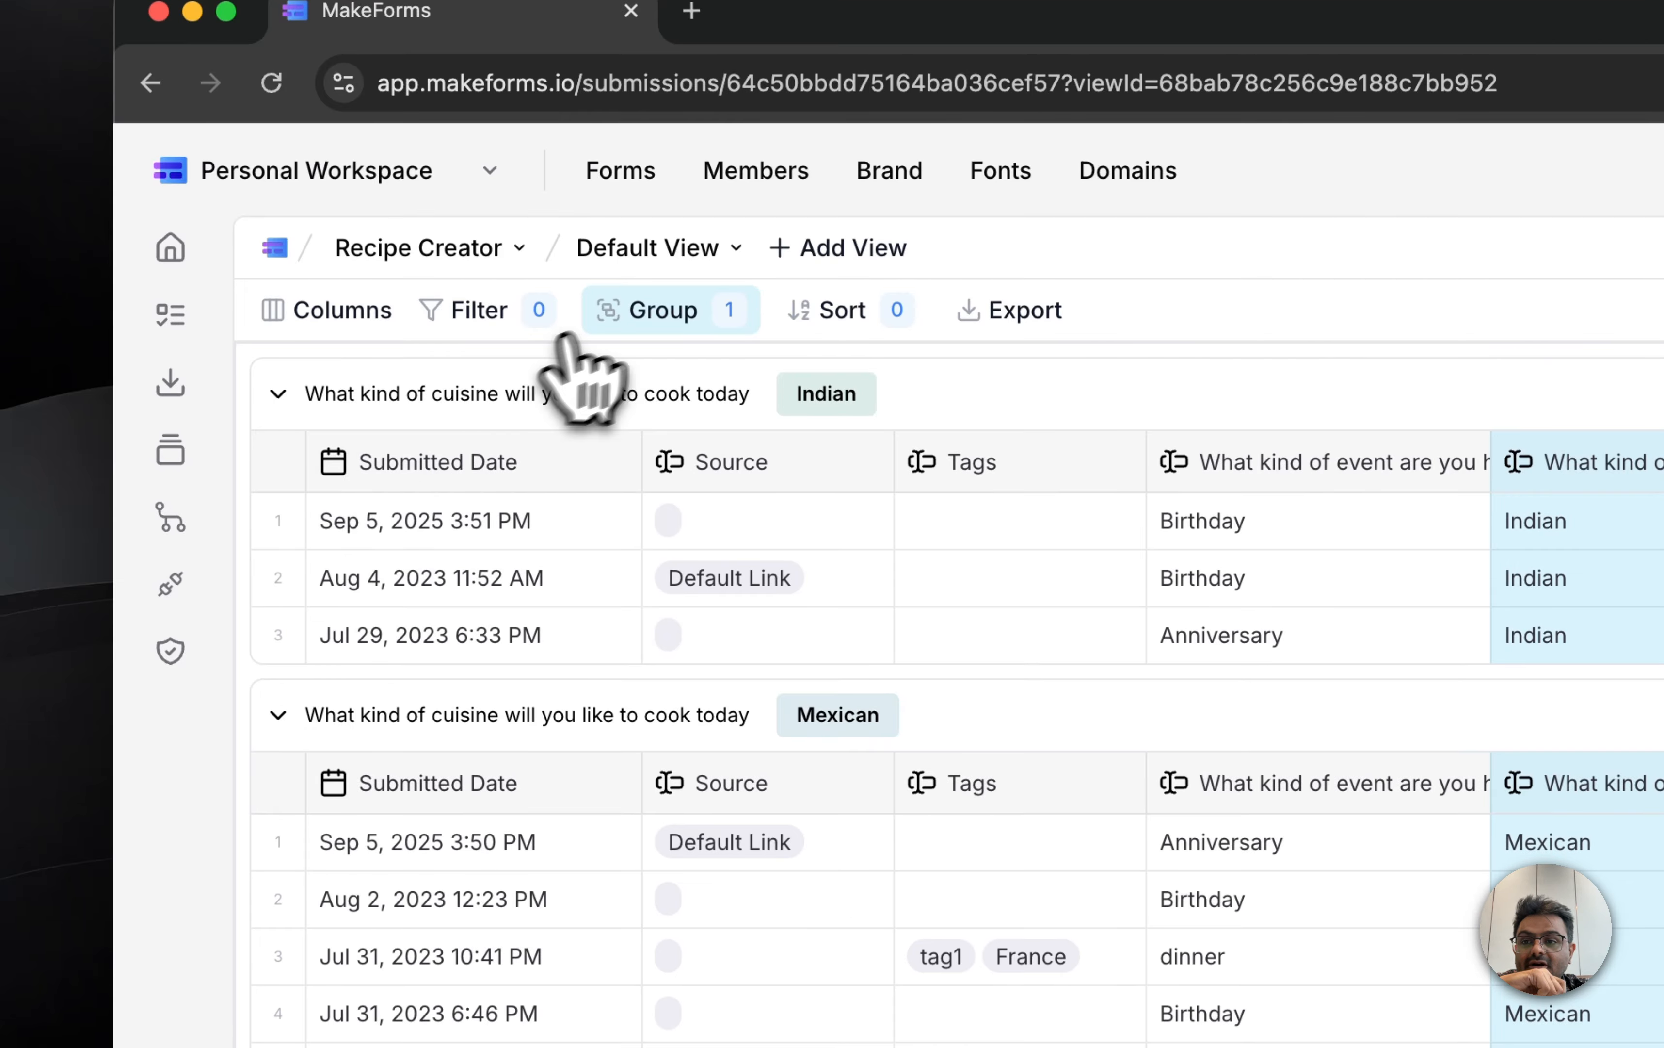
# Step: Remove the cuisine grouping from the Default View and close the grouping options
pyautogui.click(620, 311)
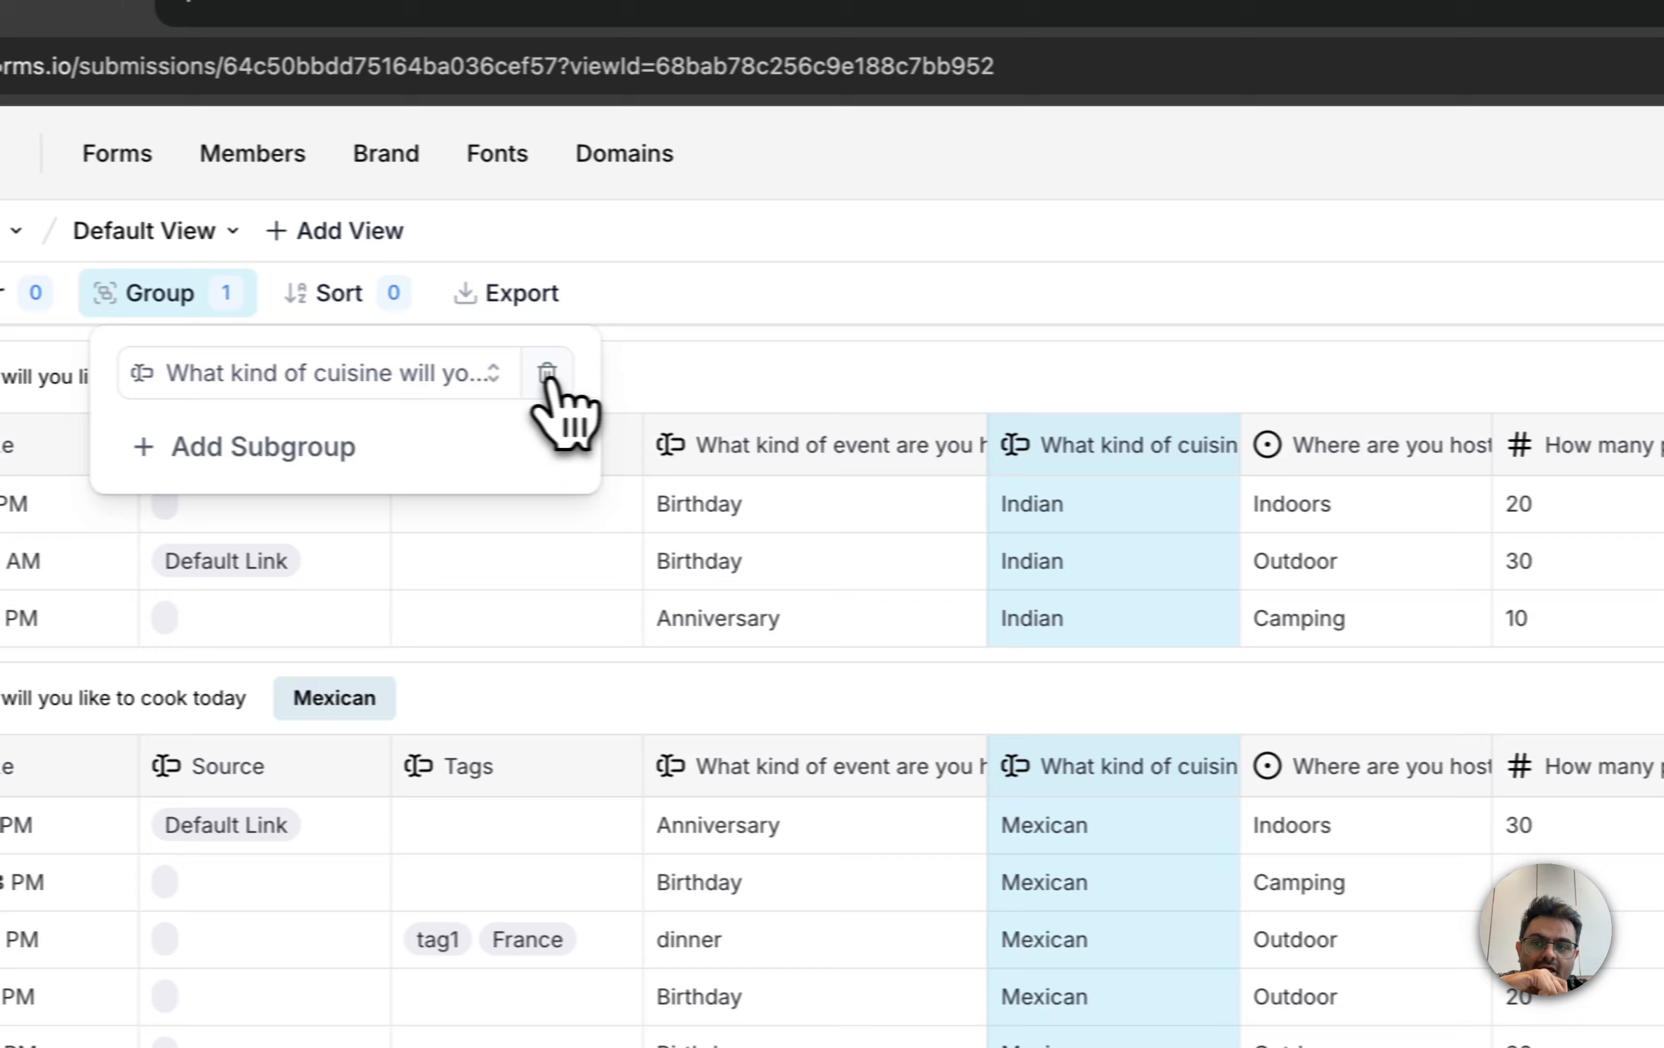
pyautogui.click(548, 373)
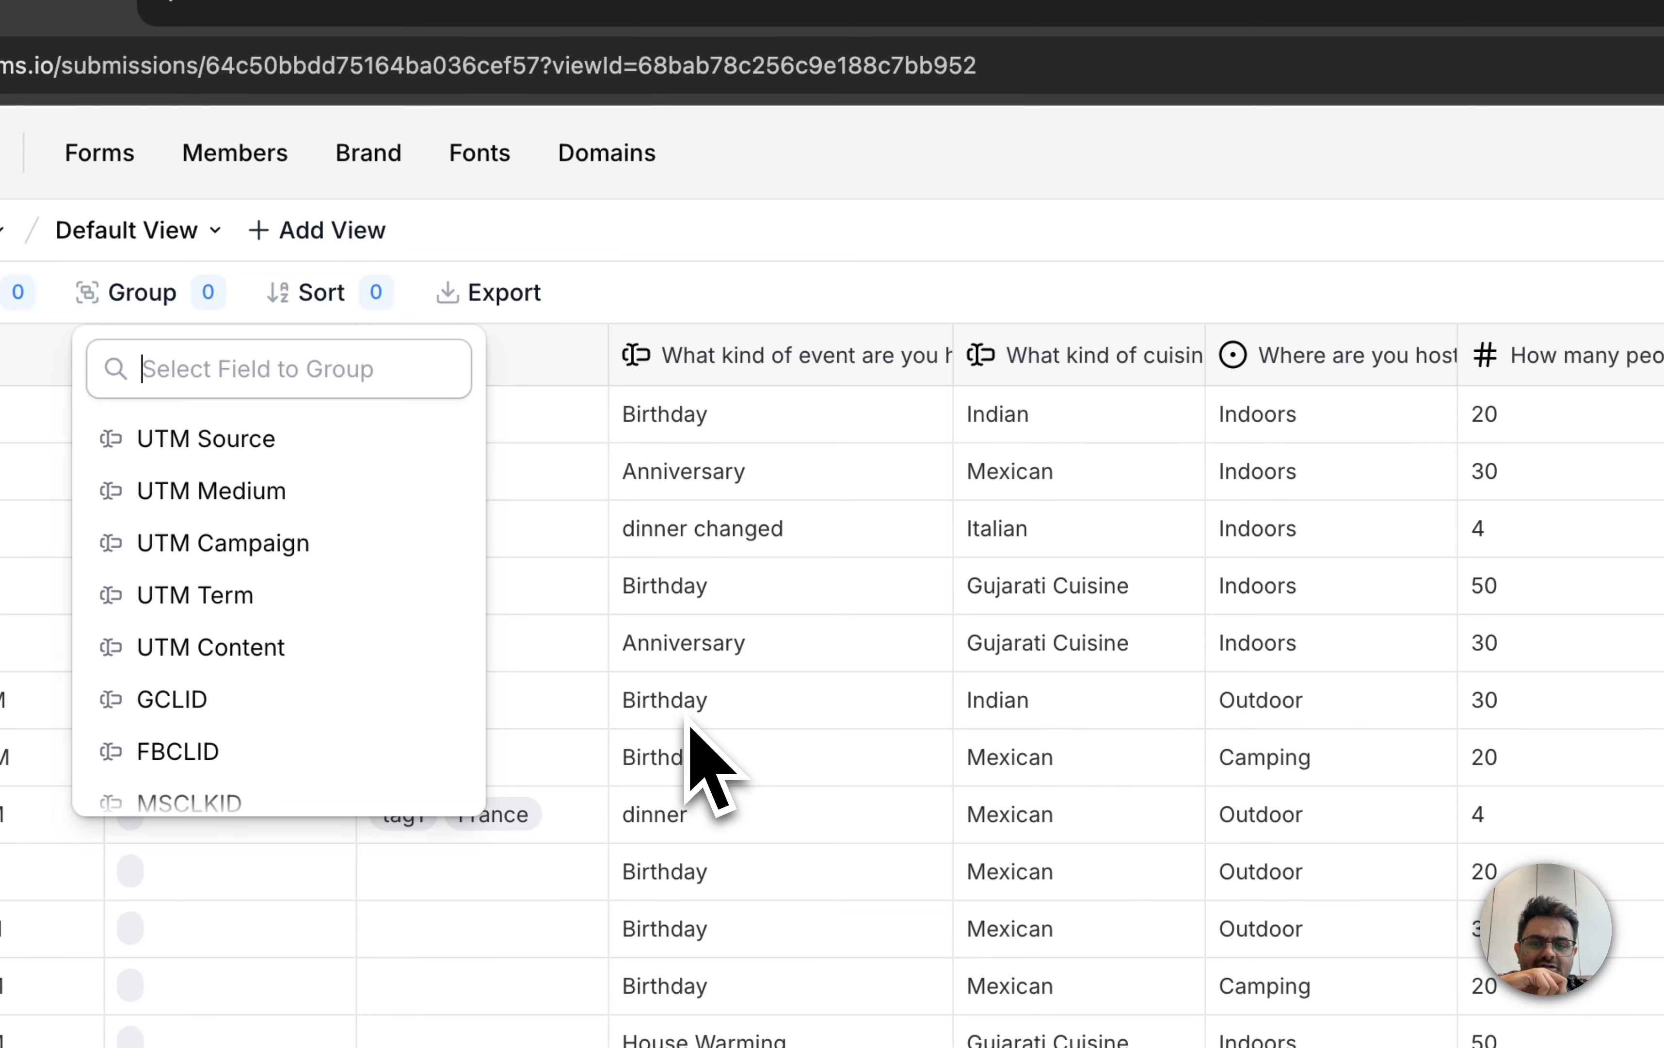
pyautogui.click(1029, 696)
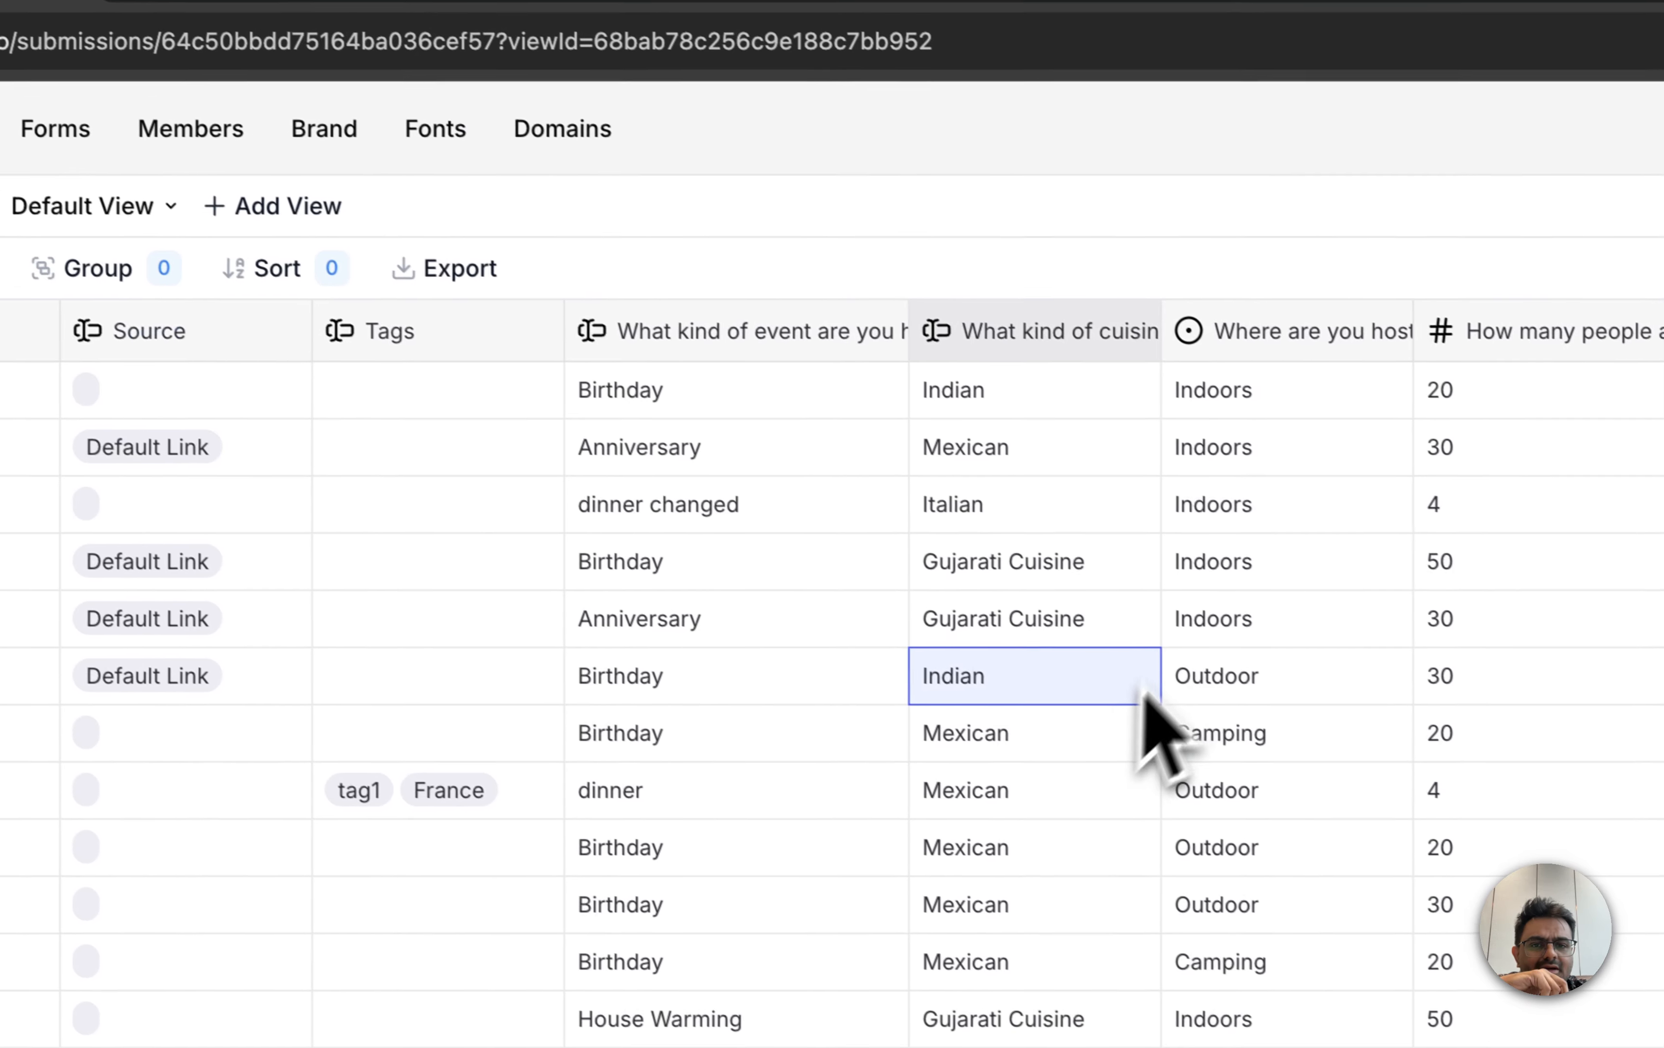
# Step: Reorder the columns so that Tags follows Source, with the cuisine column placed before the event-type column
pyautogui.moveTo(1074, 333); pyautogui.dragTo(517, 347)
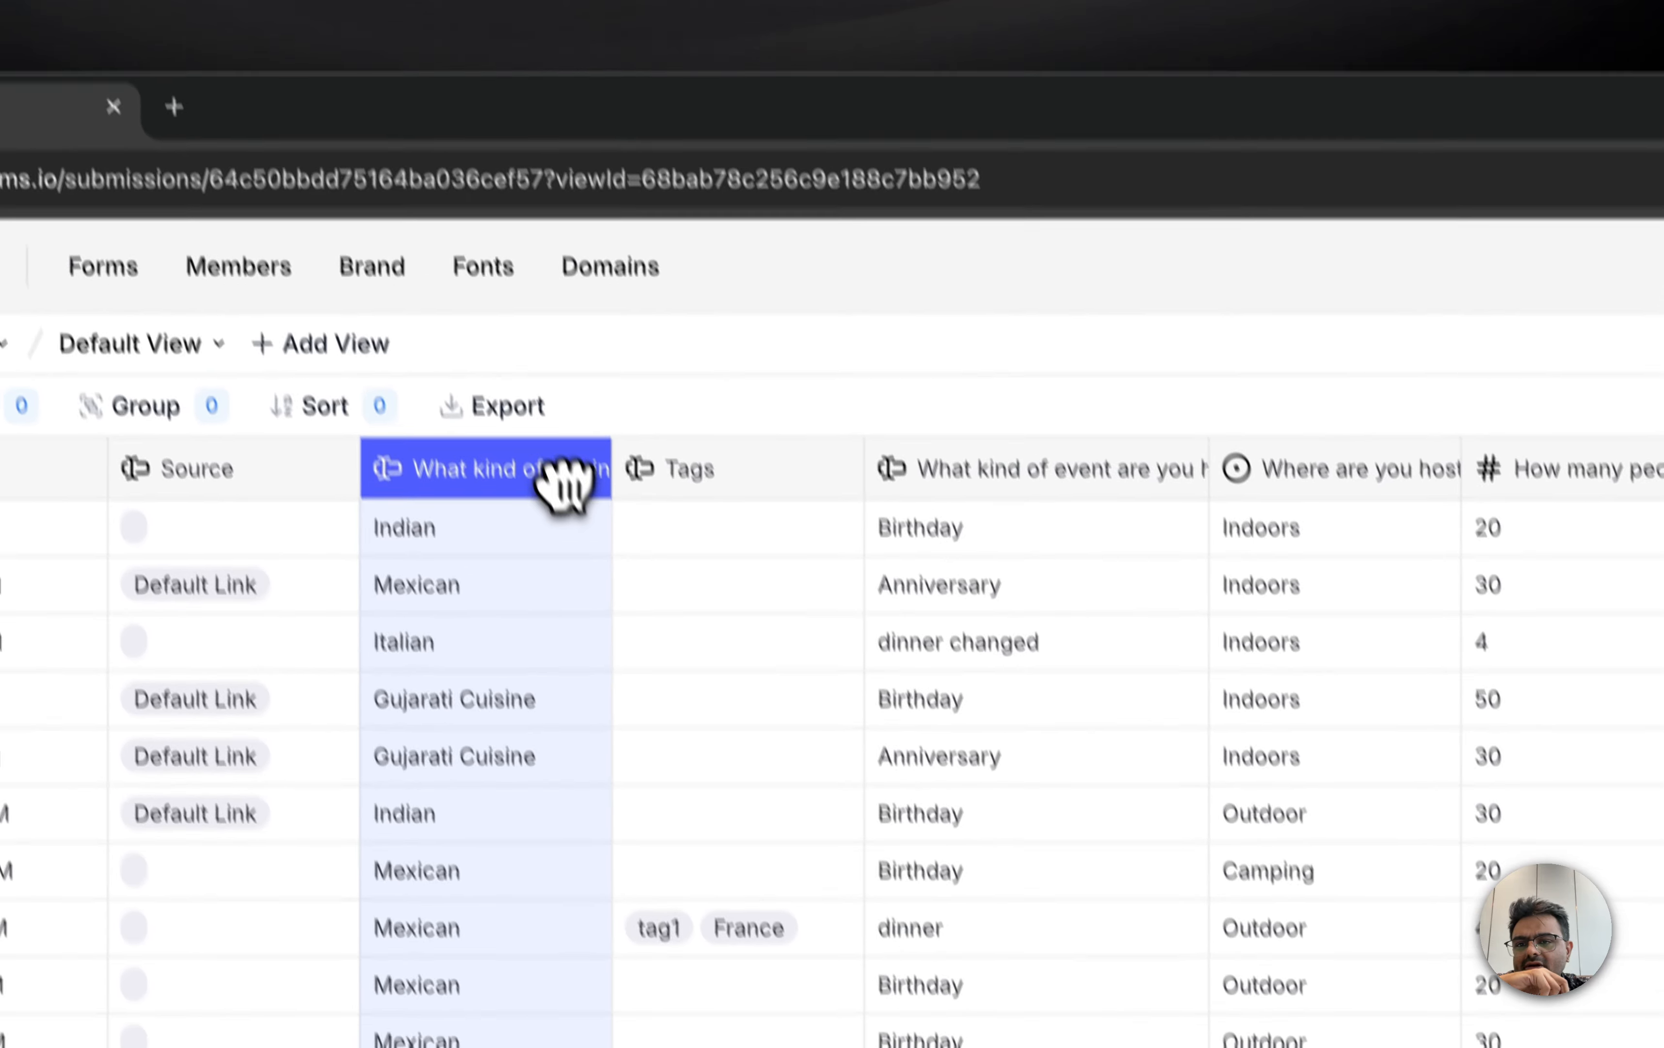
pyautogui.moveTo(1095, 478); pyautogui.dragTo(735, 457)
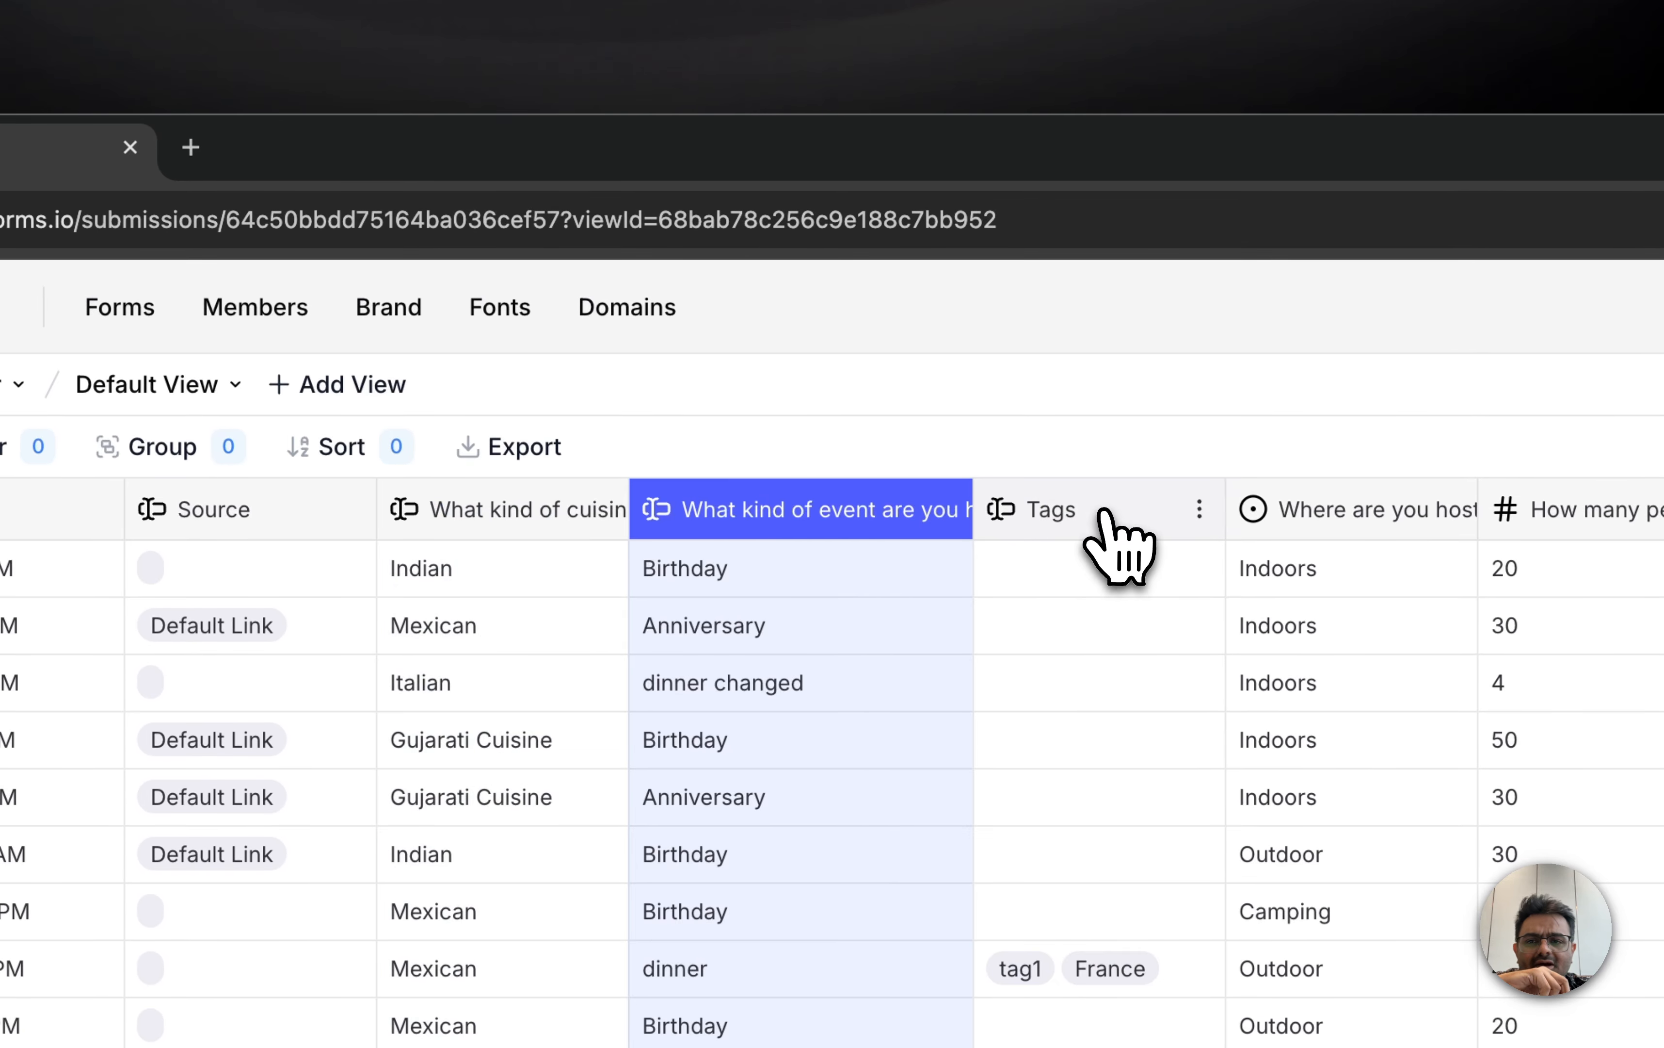
pyautogui.moveTo(1106, 516); pyautogui.dragTo(525, 510)
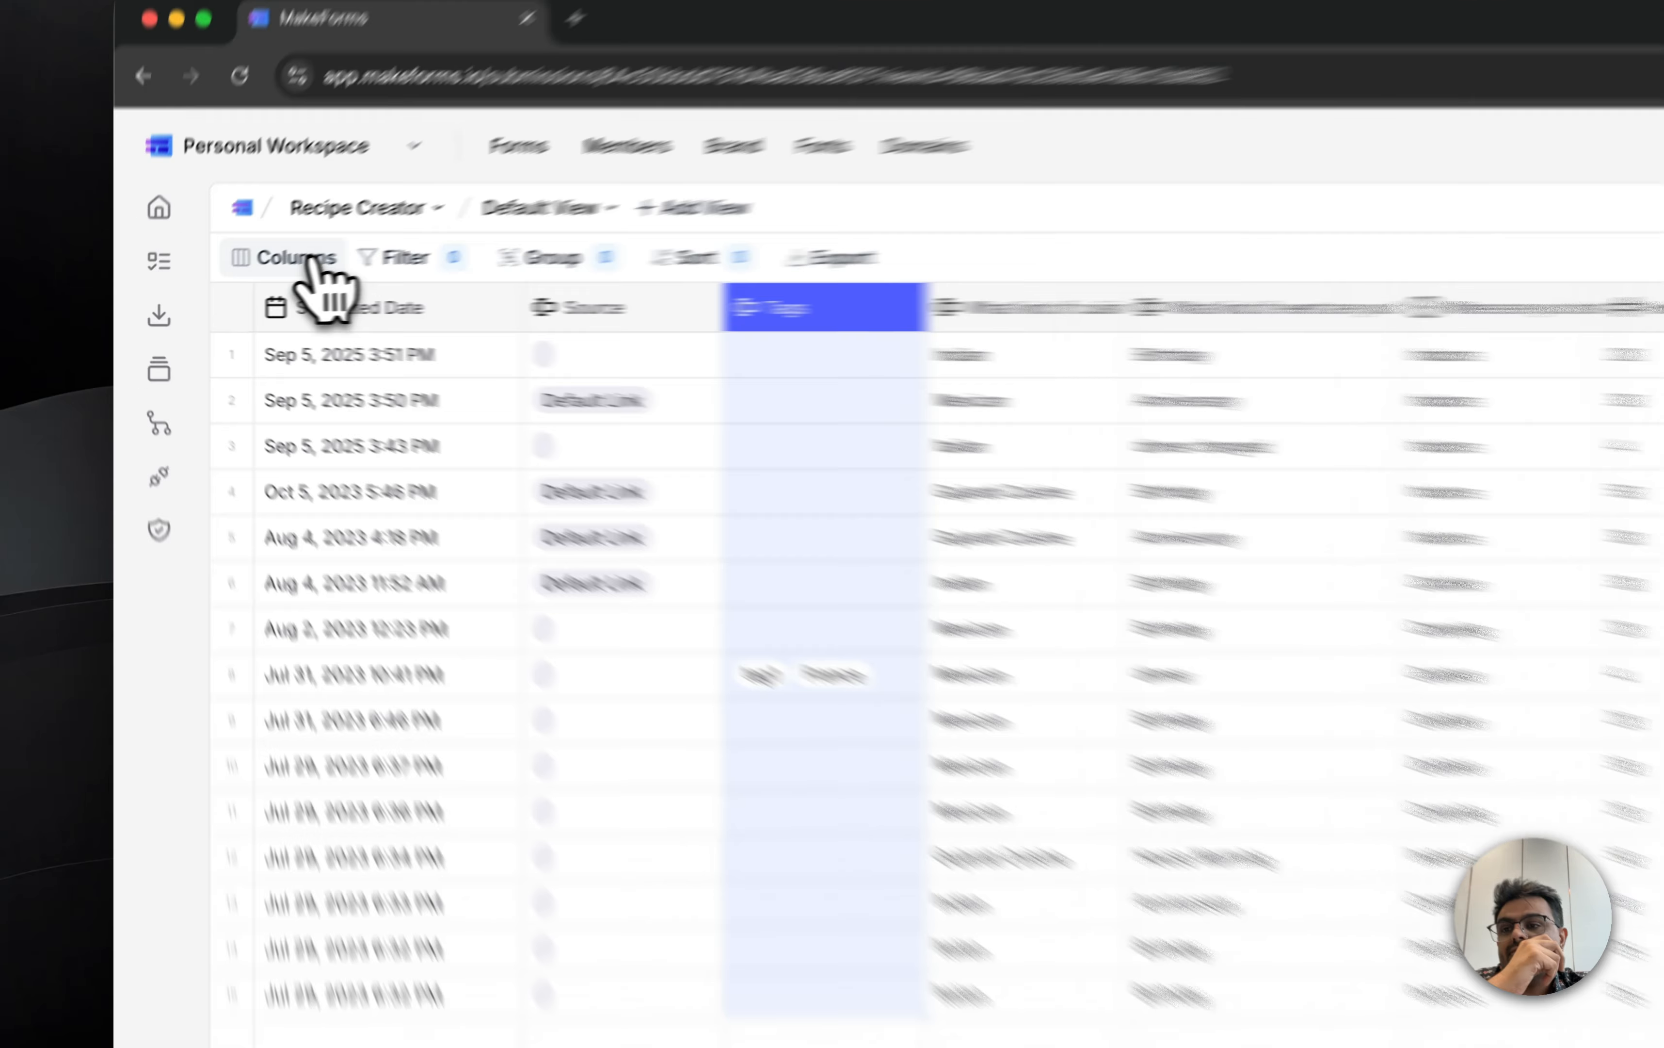
# Step: Hide the Submitted Date and Source columns, and bring them back by showing all fields
pyautogui.click(222, 280)
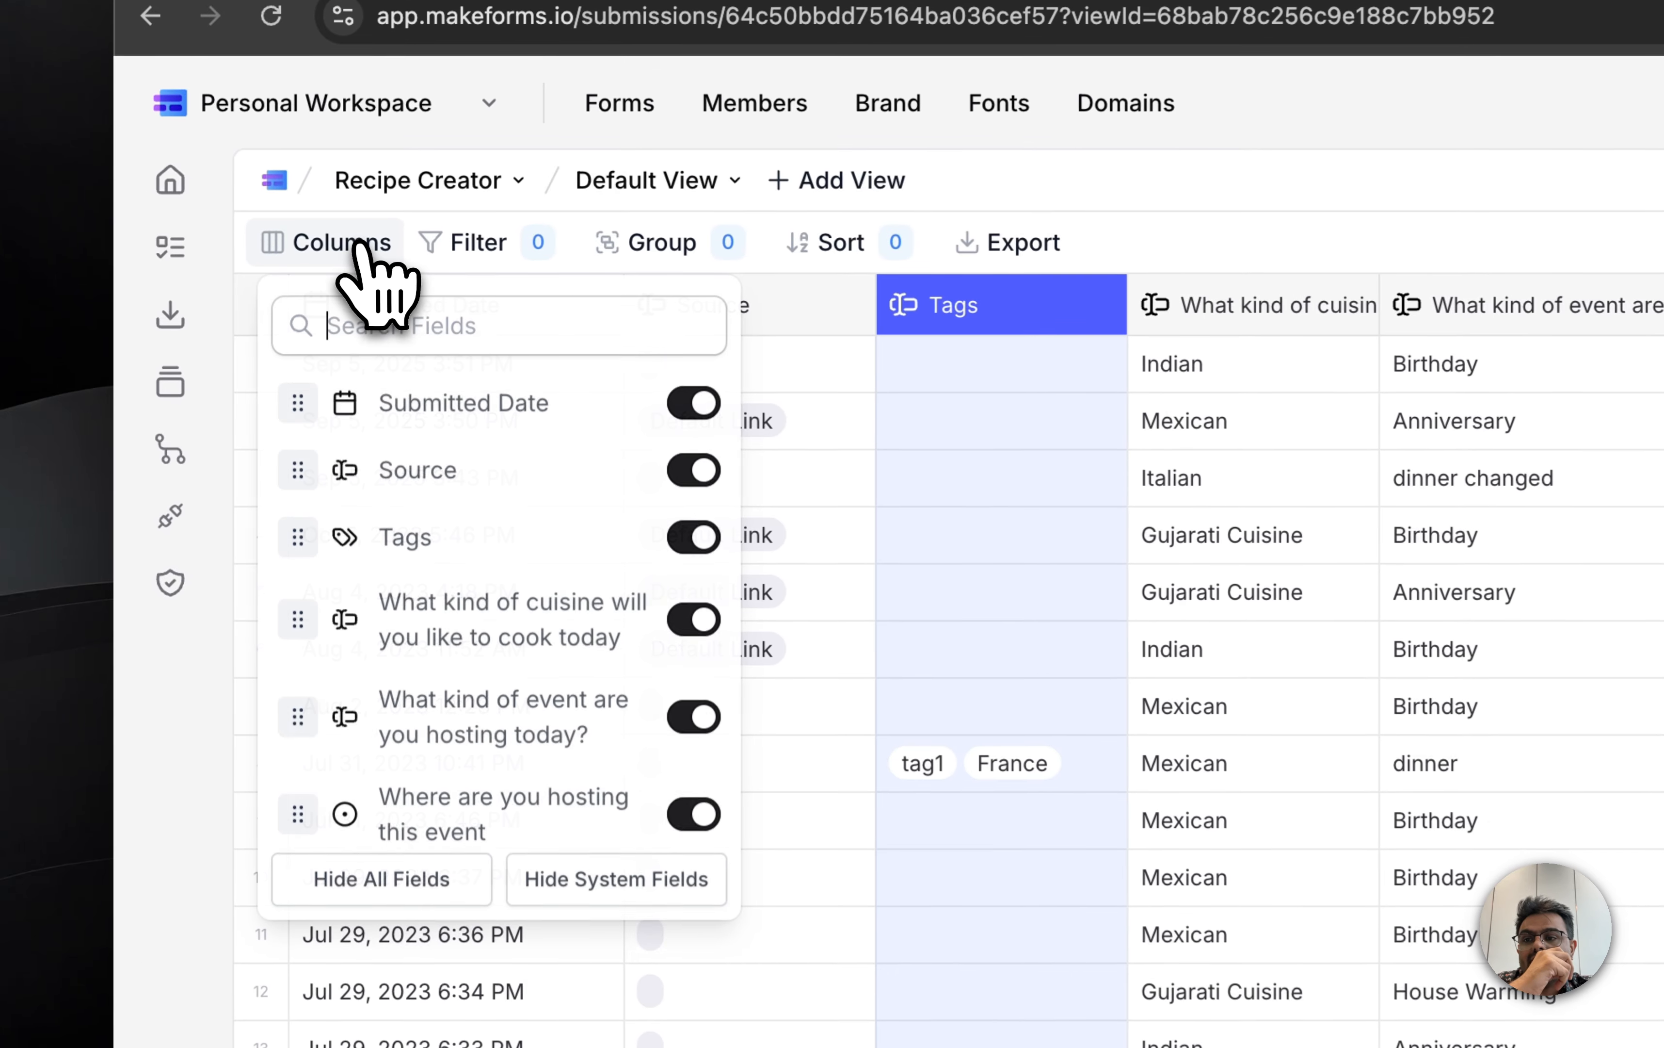
pyautogui.click(695, 403)
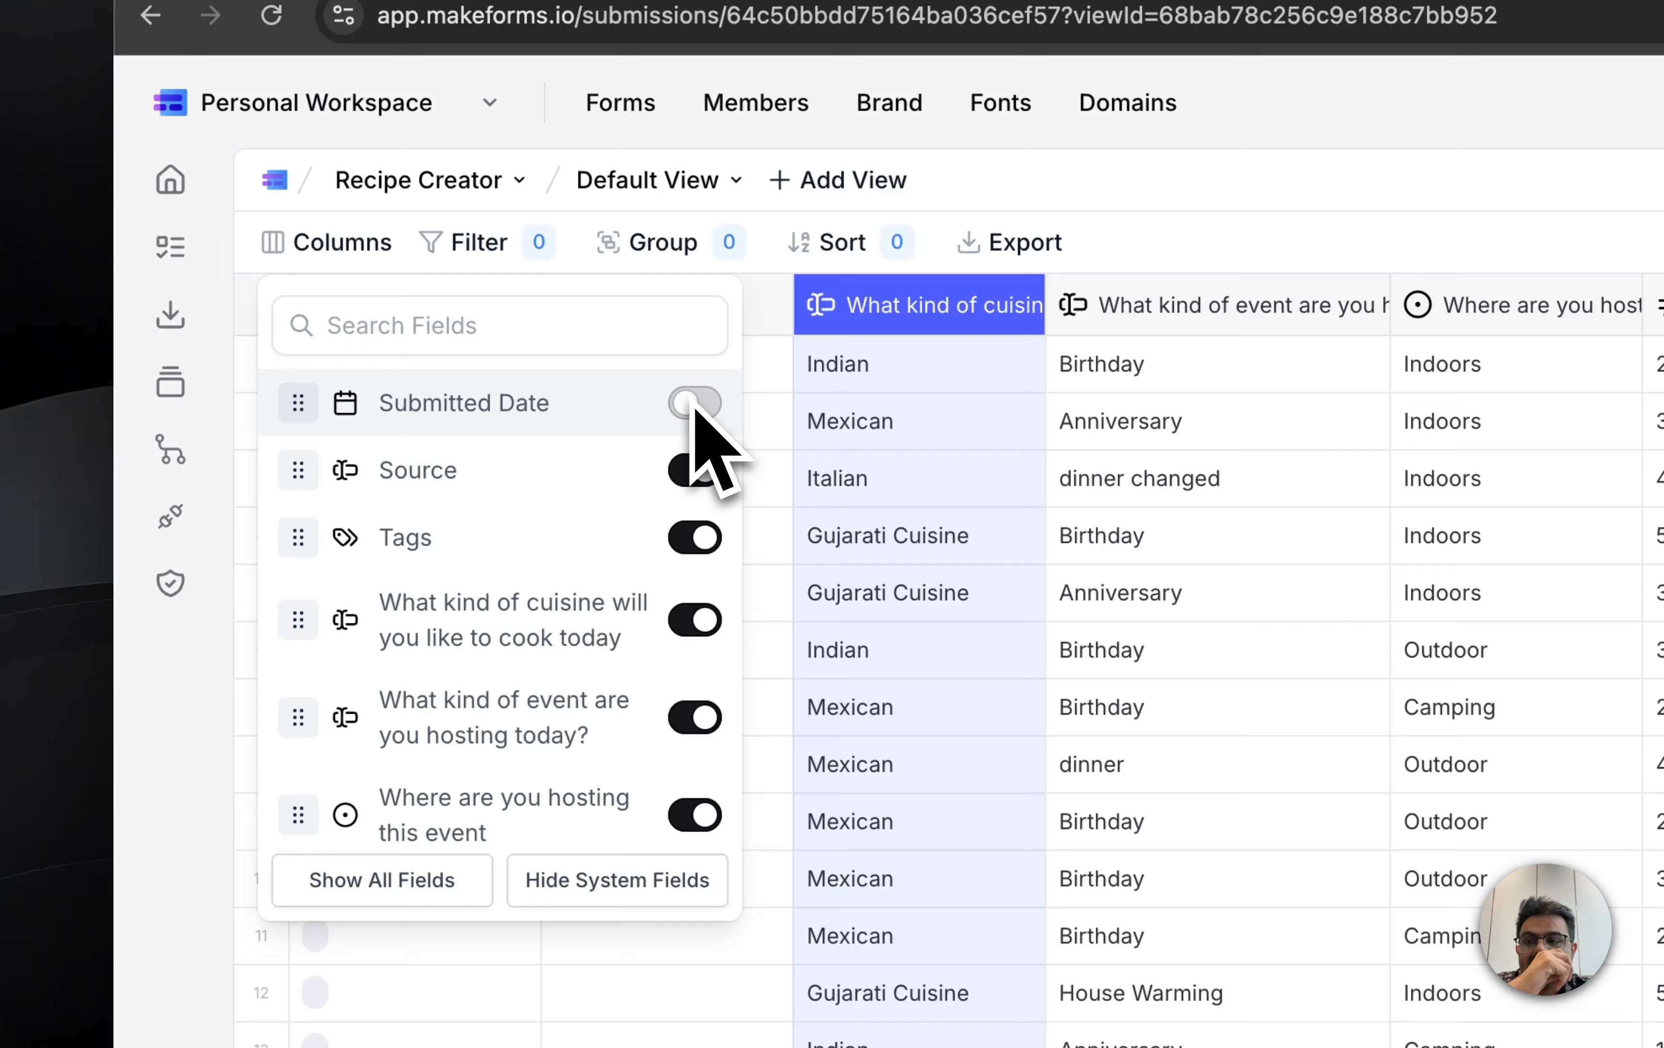
pyautogui.click(706, 470)
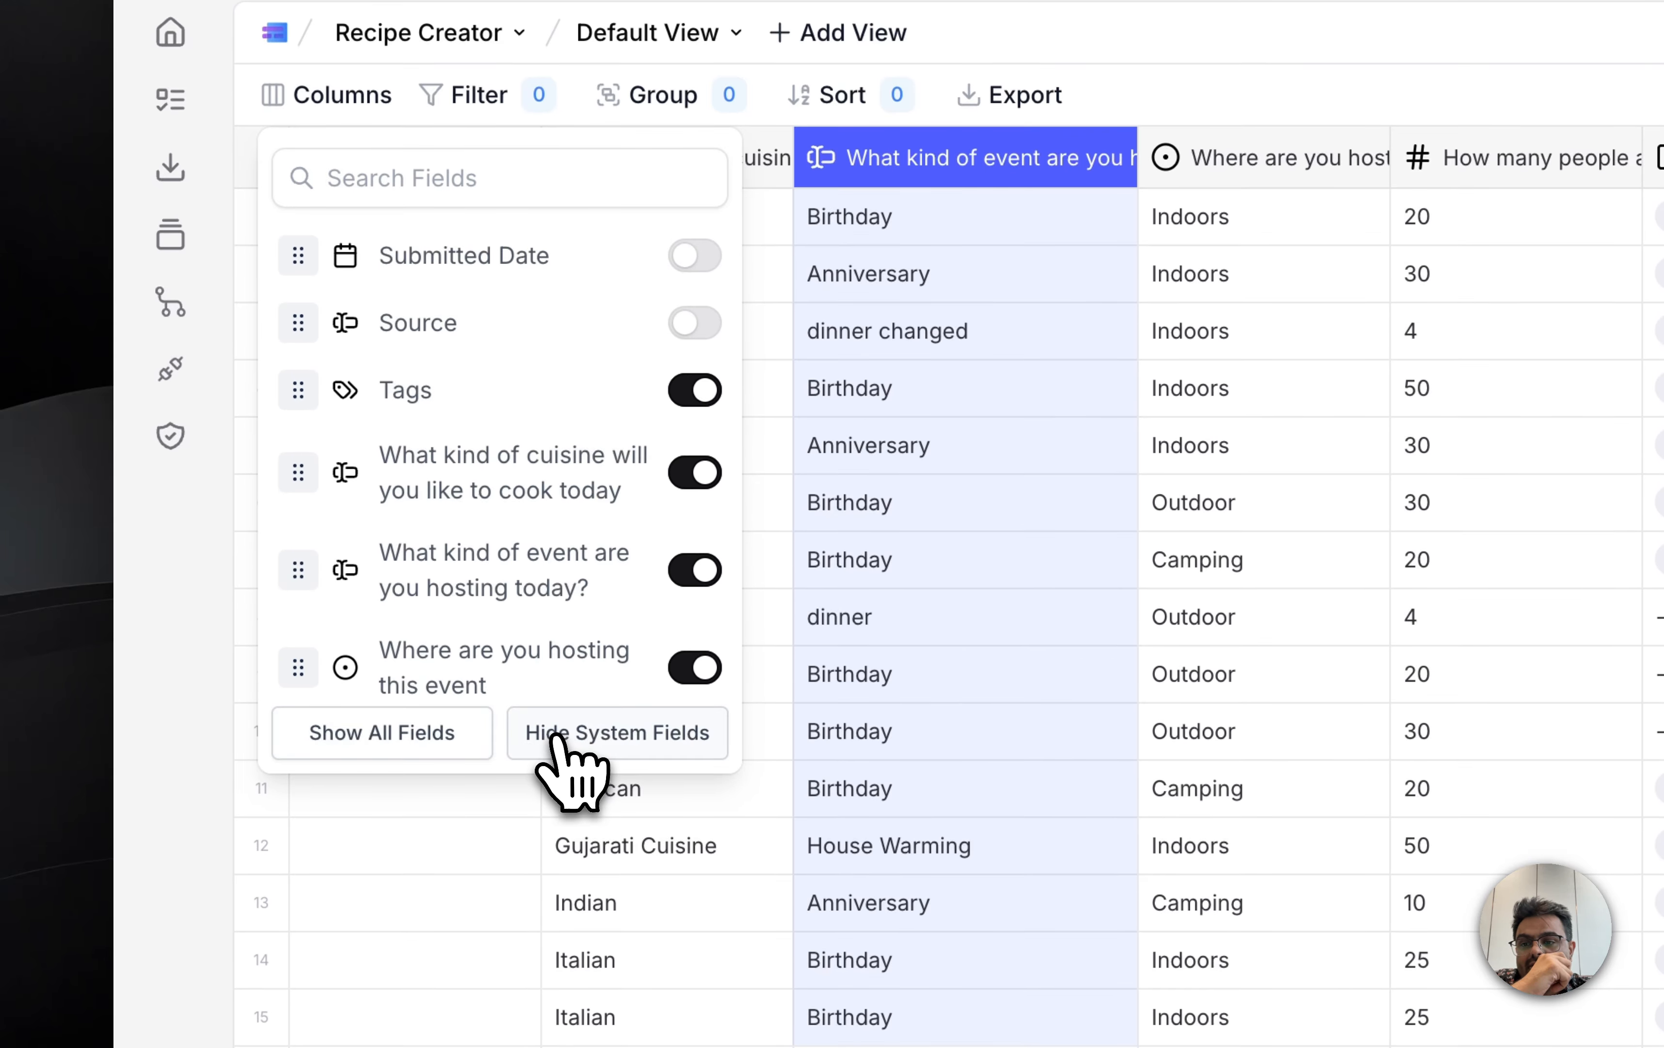
pyautogui.click(413, 738)
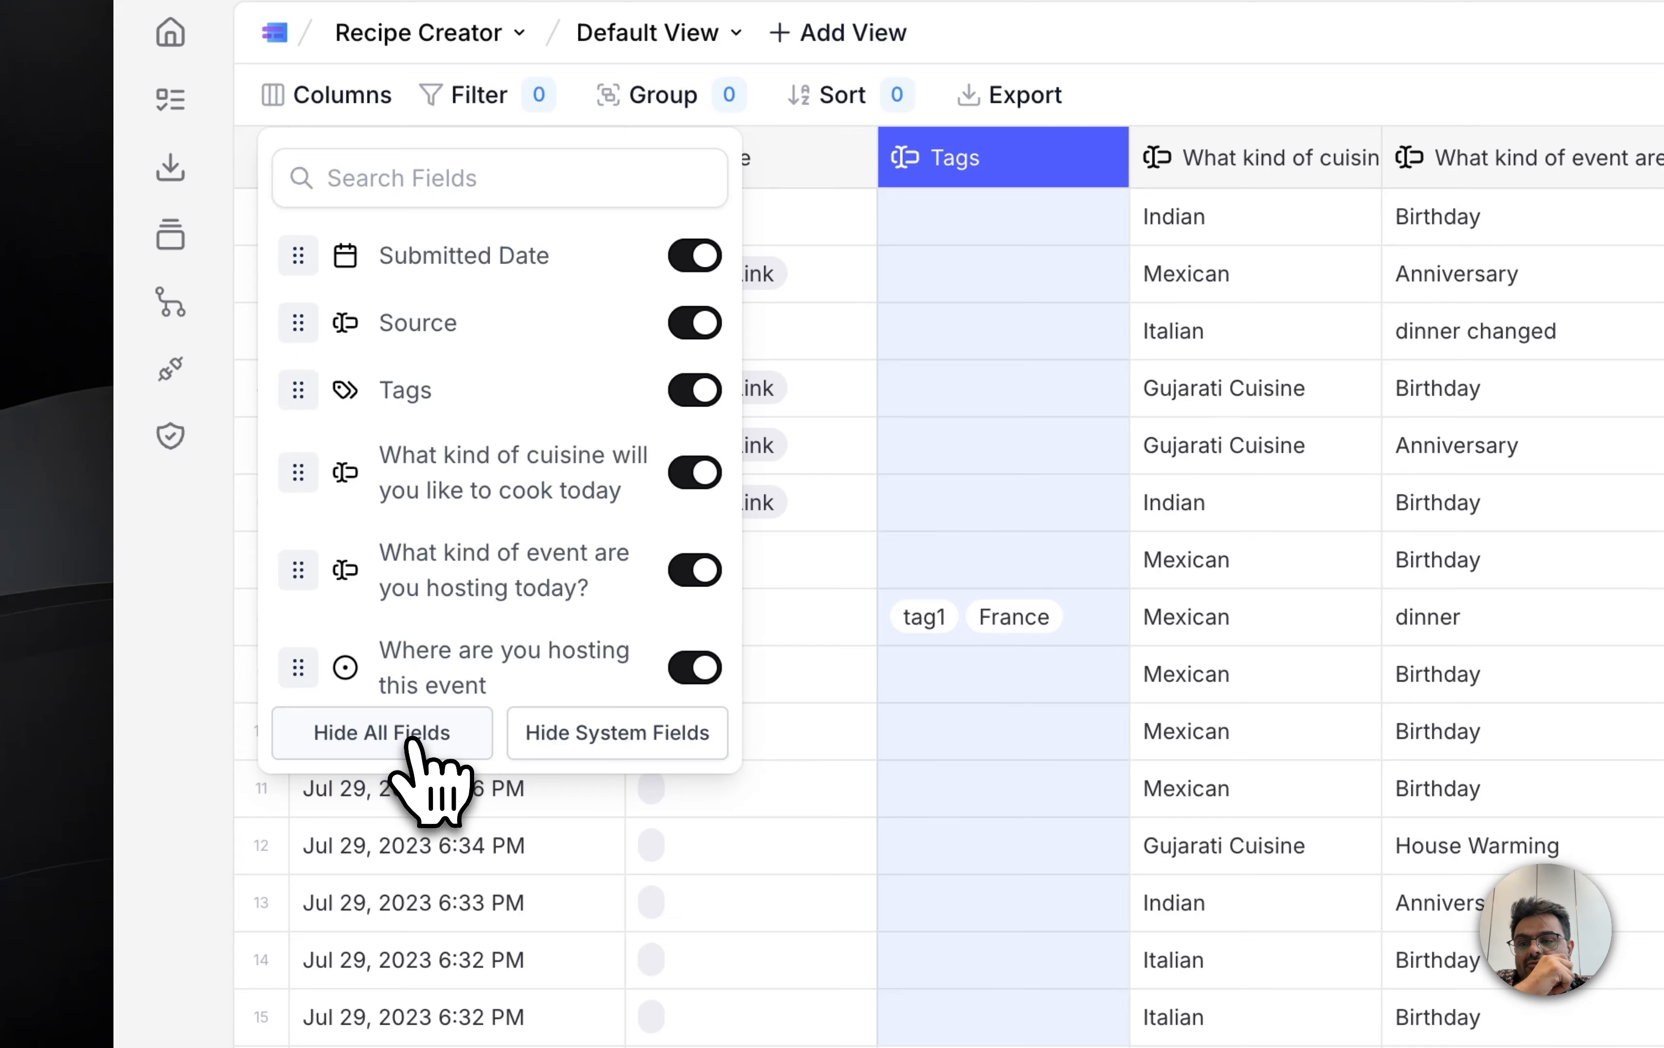
# Step: Hide all fields in the Default View, show them all again, and close the column settings
pyautogui.click(411, 737)
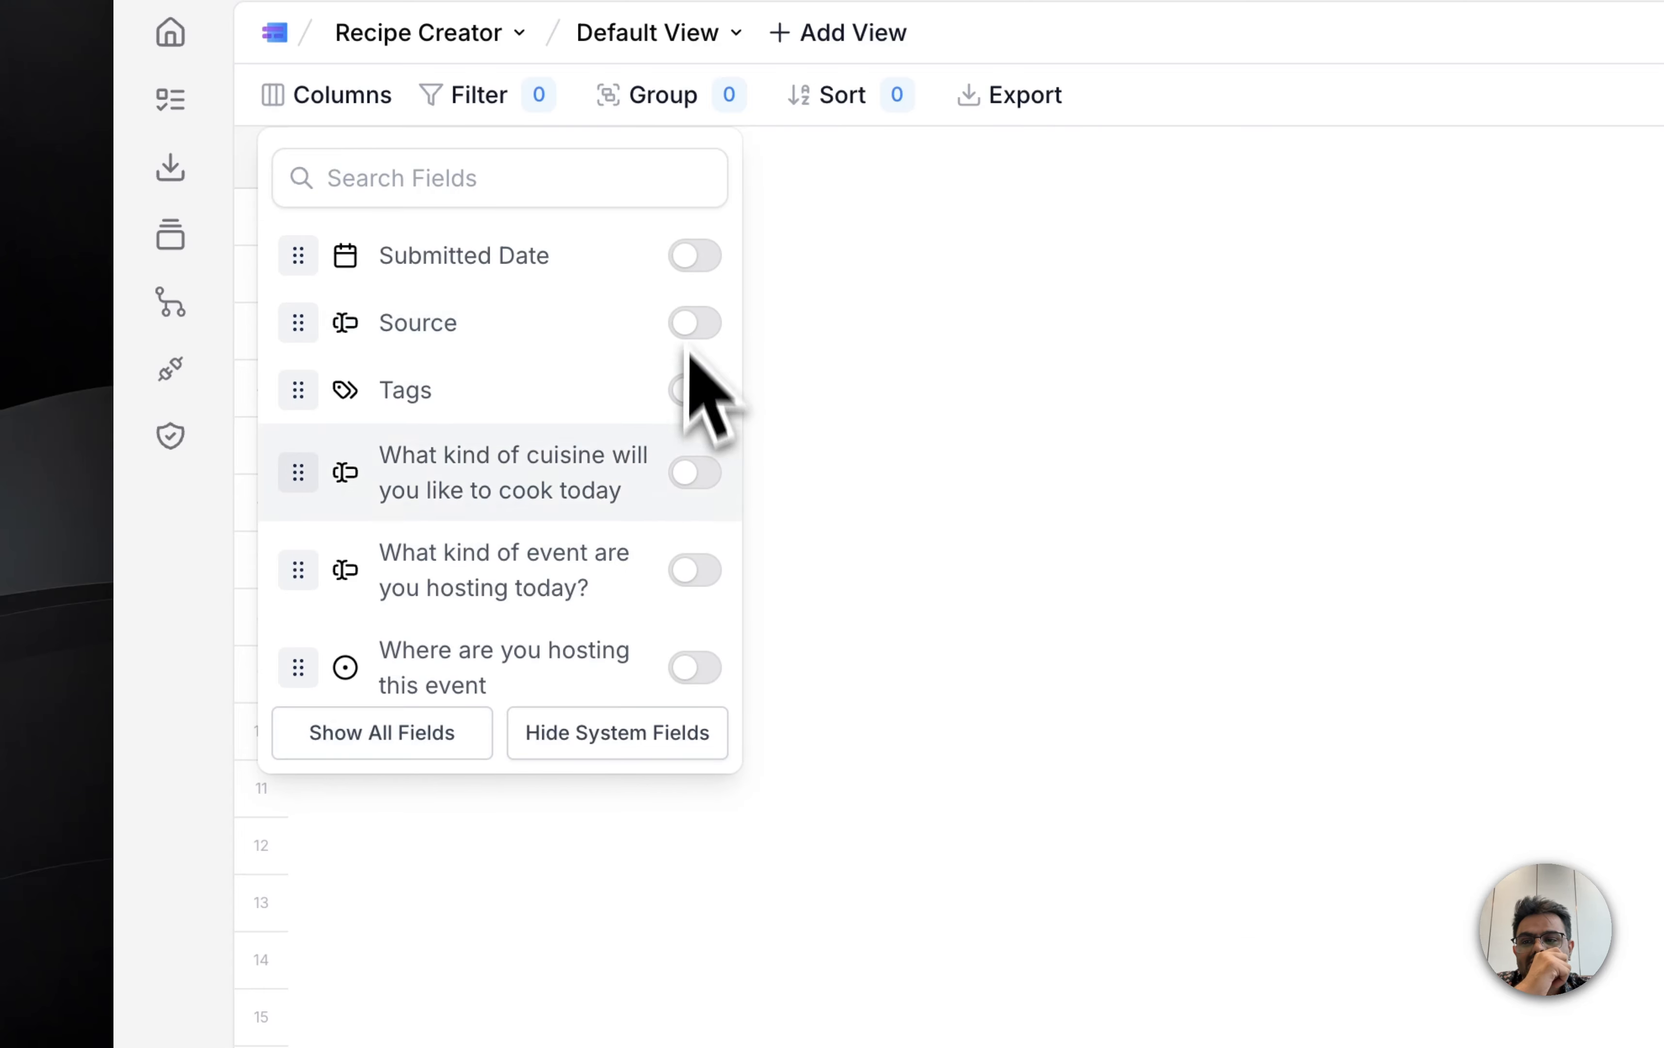
pyautogui.click(452, 737)
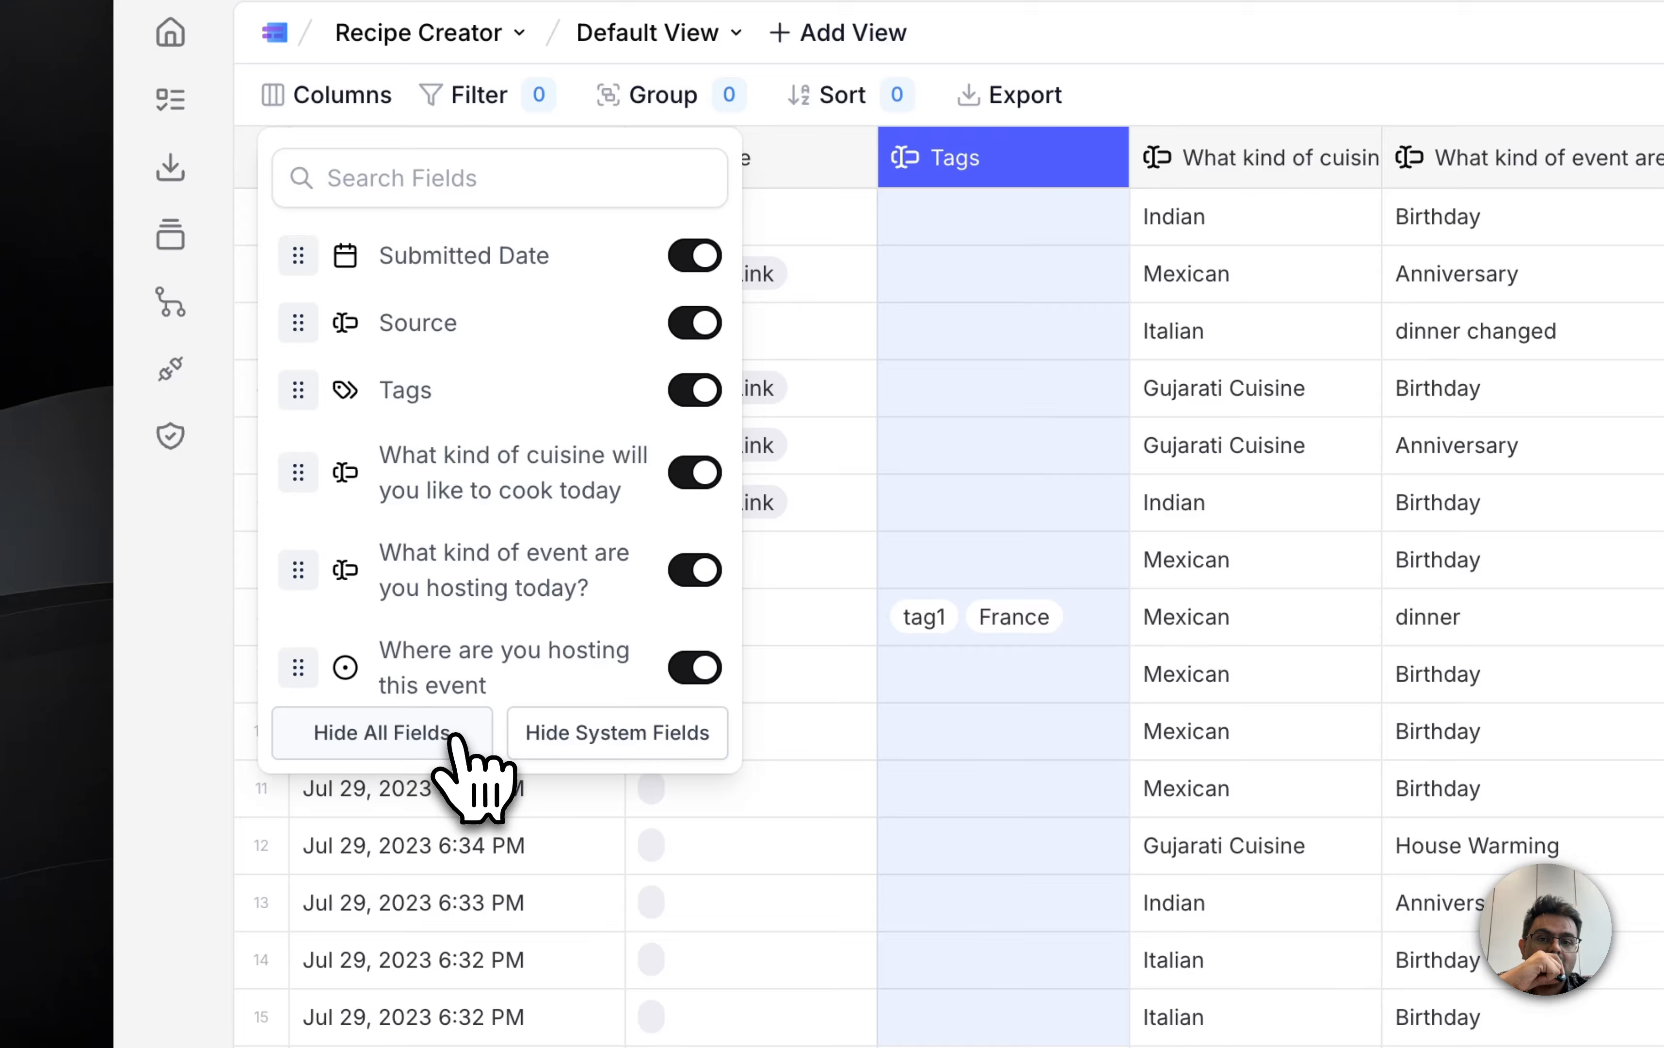
pyautogui.click(990, 529)
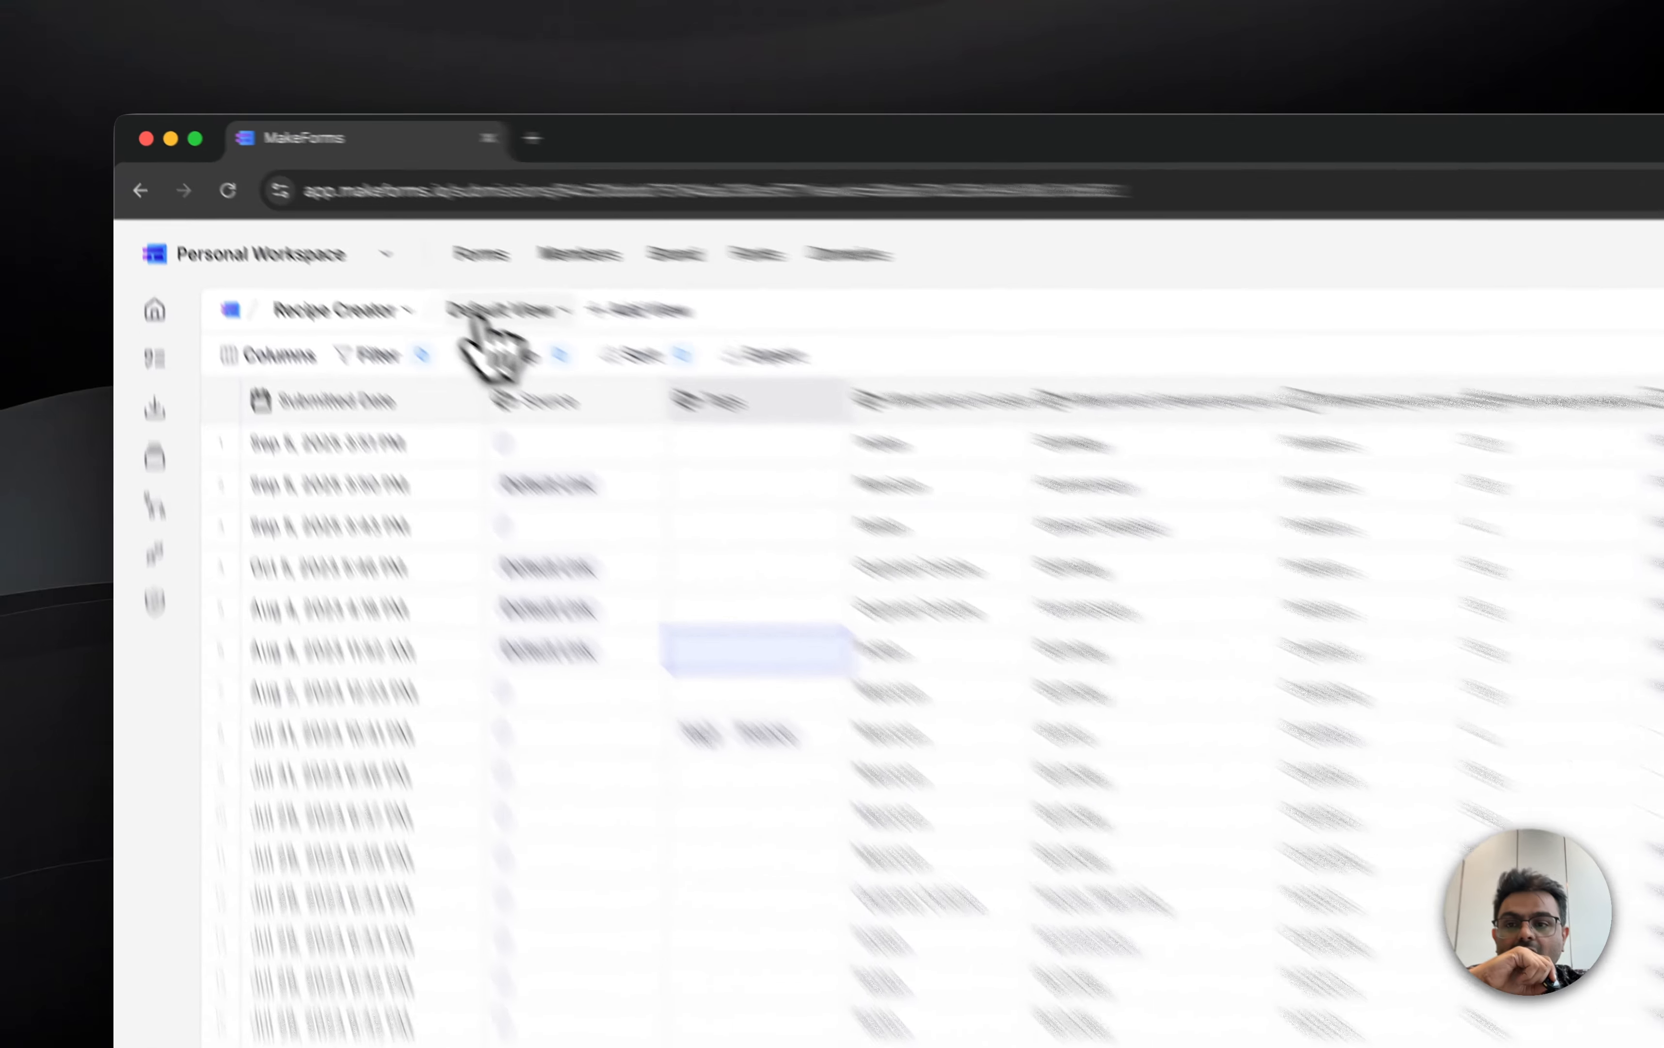
# Step: Create a Kanban view named Kanban, grouped by the "Where are you hosting this event" field
pyautogui.click(367, 252)
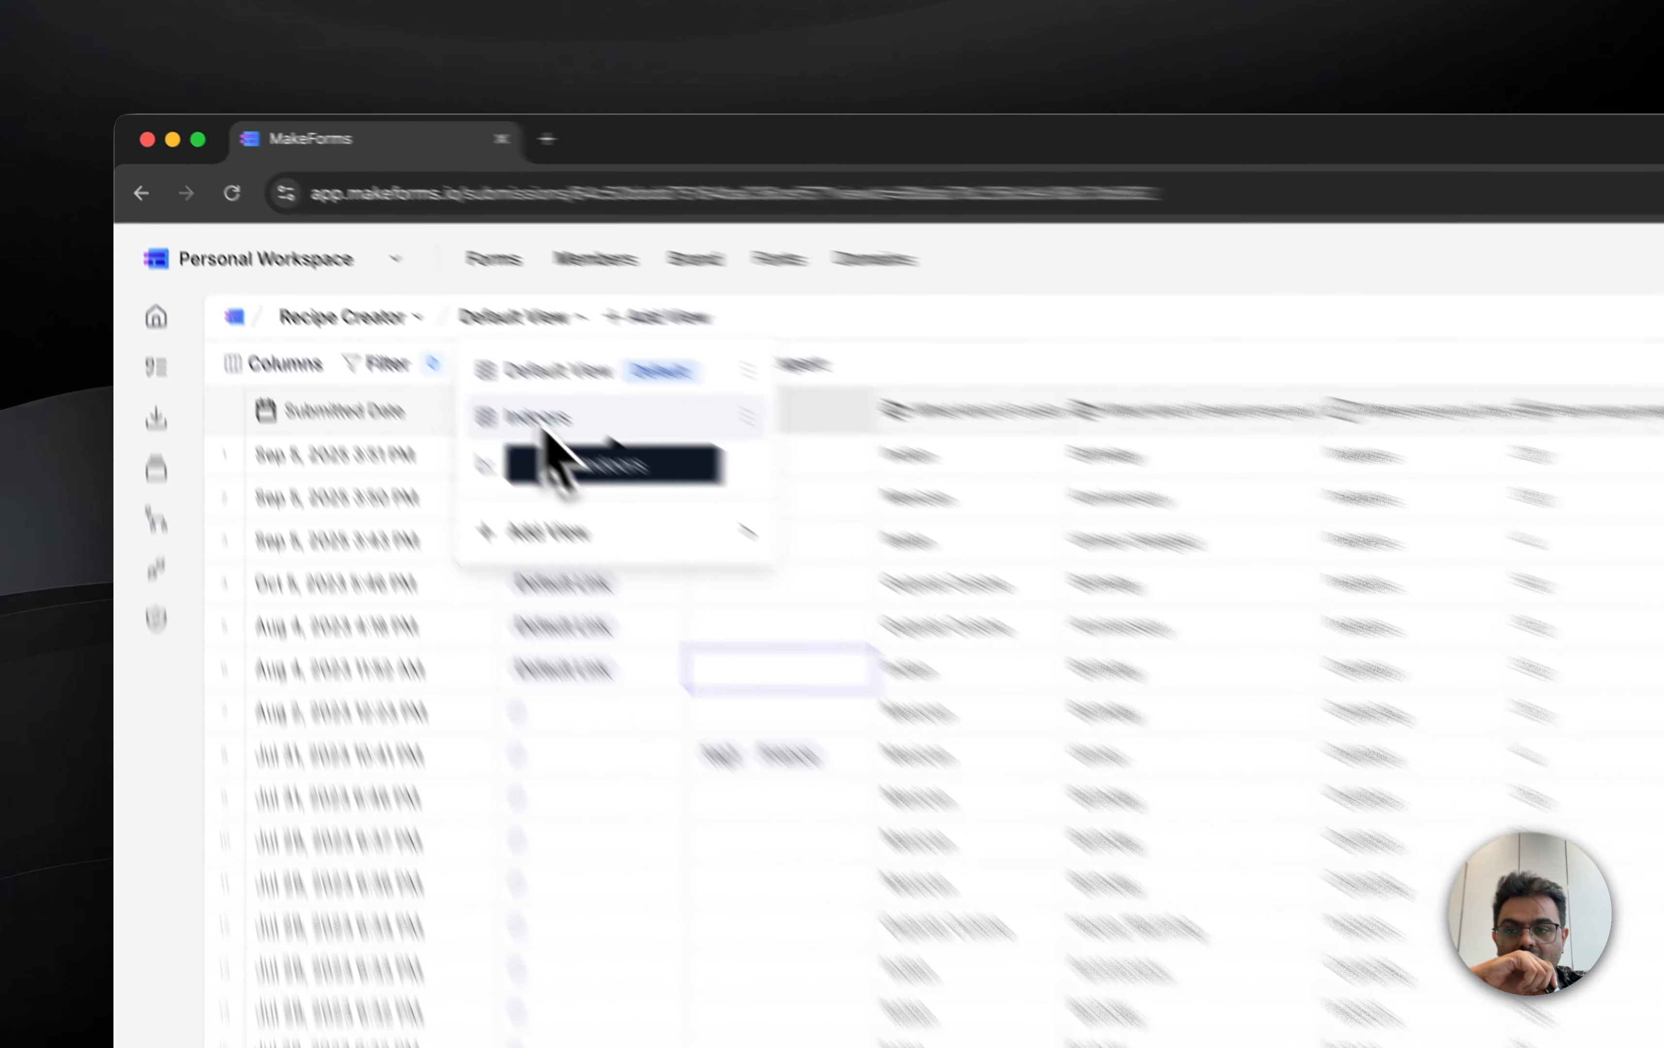
pyautogui.moveTo(705, 648)
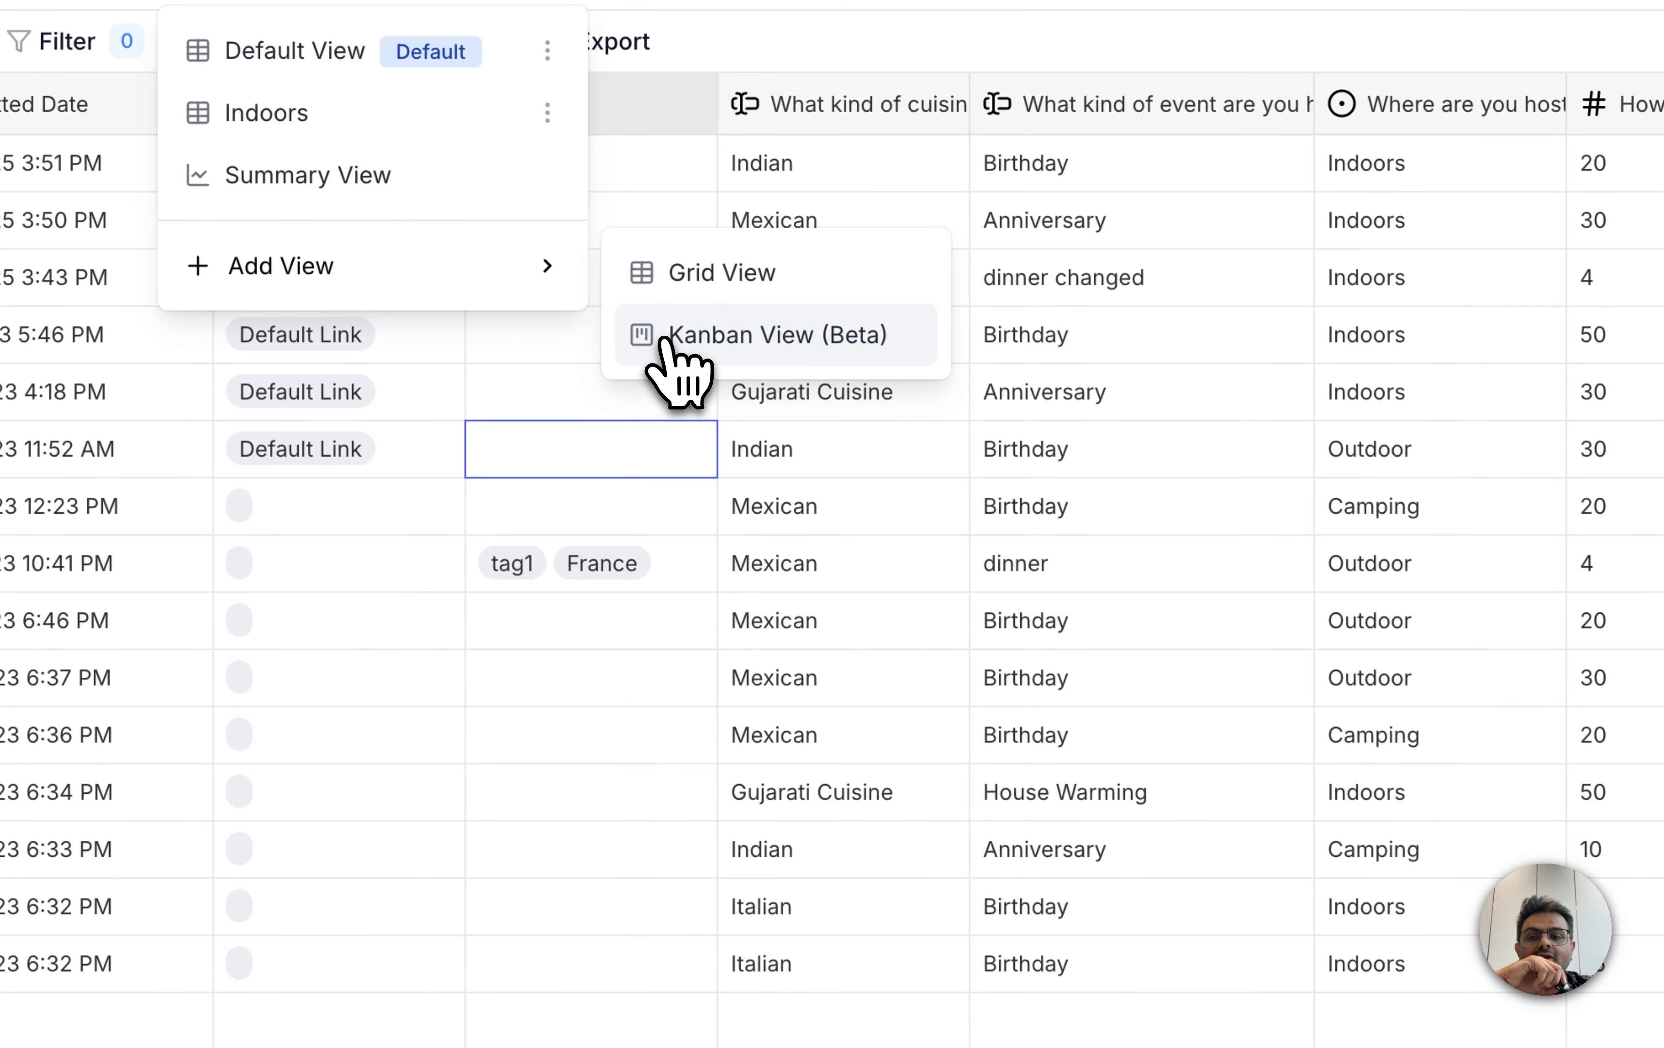
pyautogui.click(596, 428)
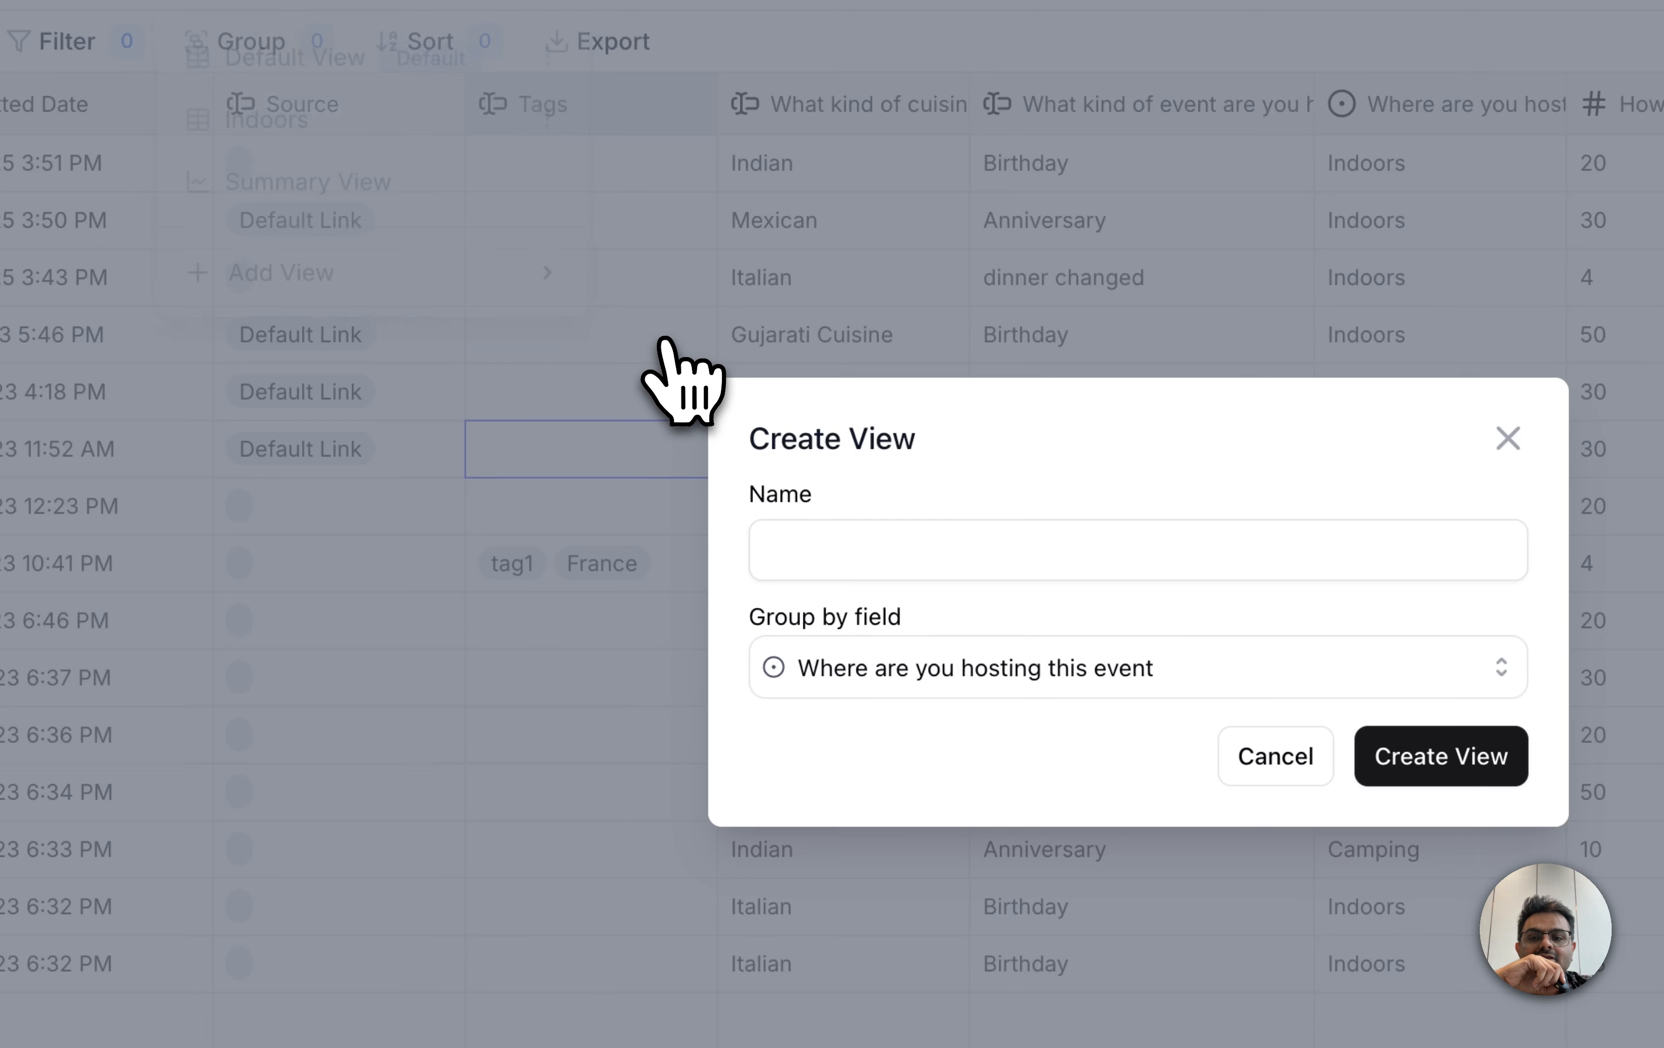
pyautogui.click(955, 678)
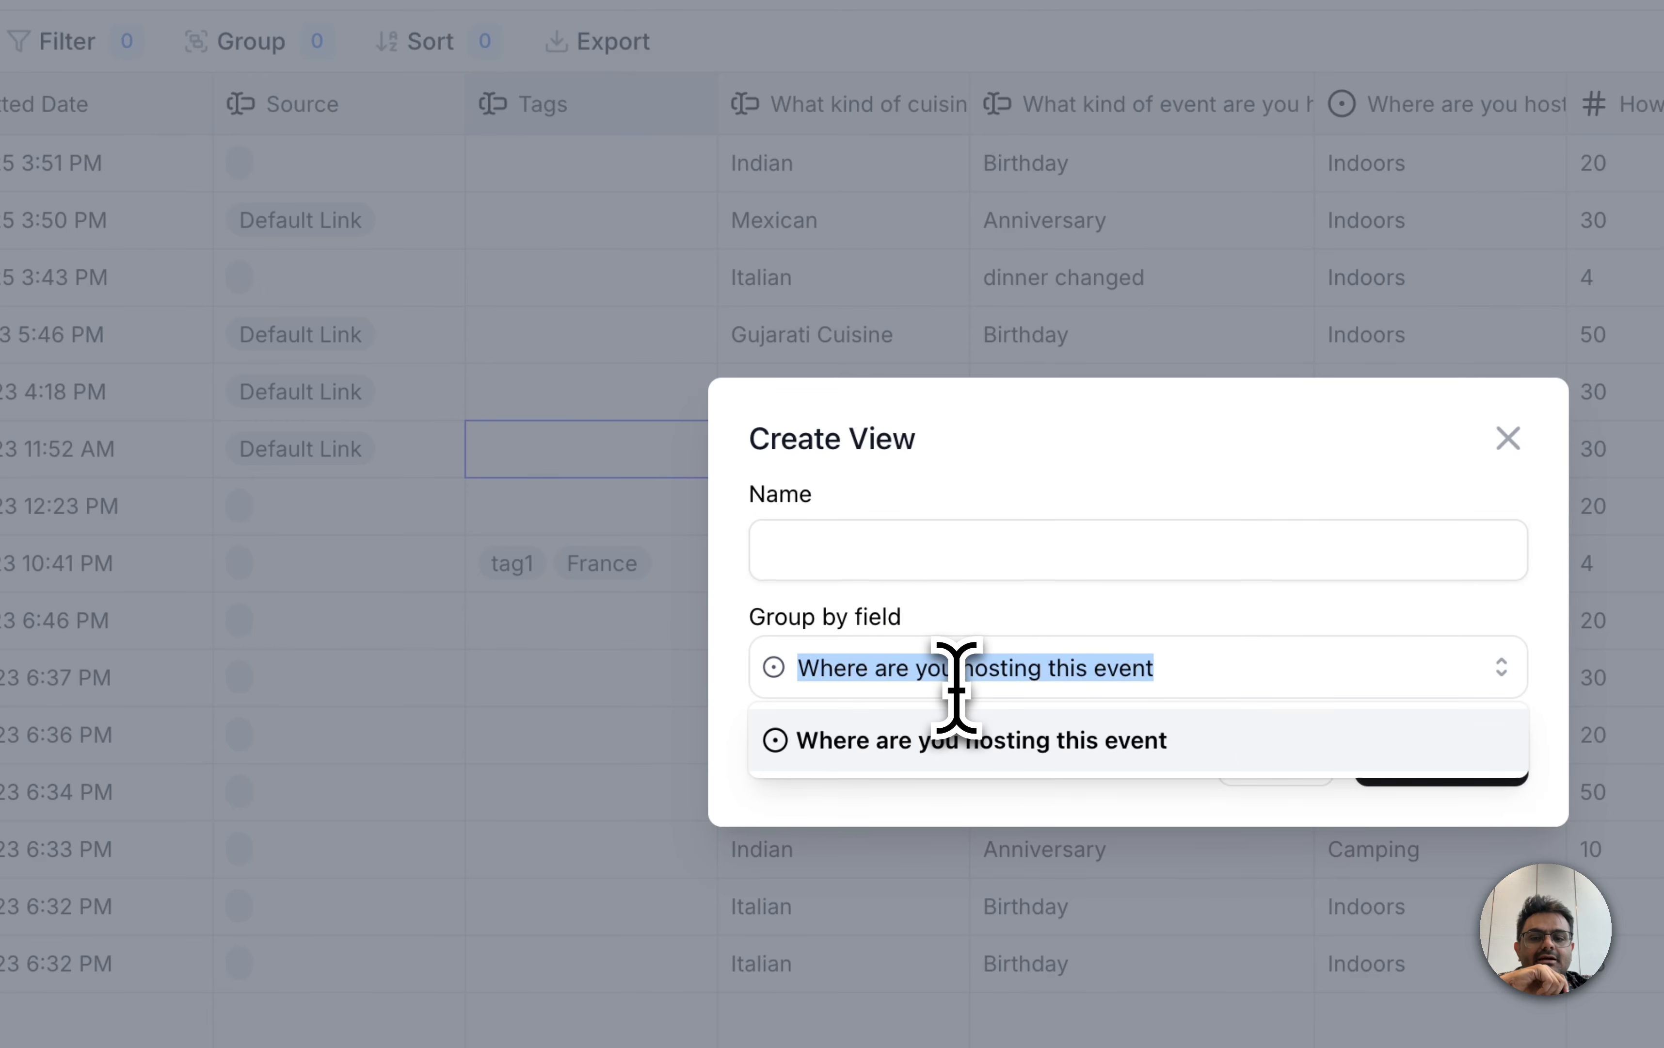
pyautogui.click(1004, 619)
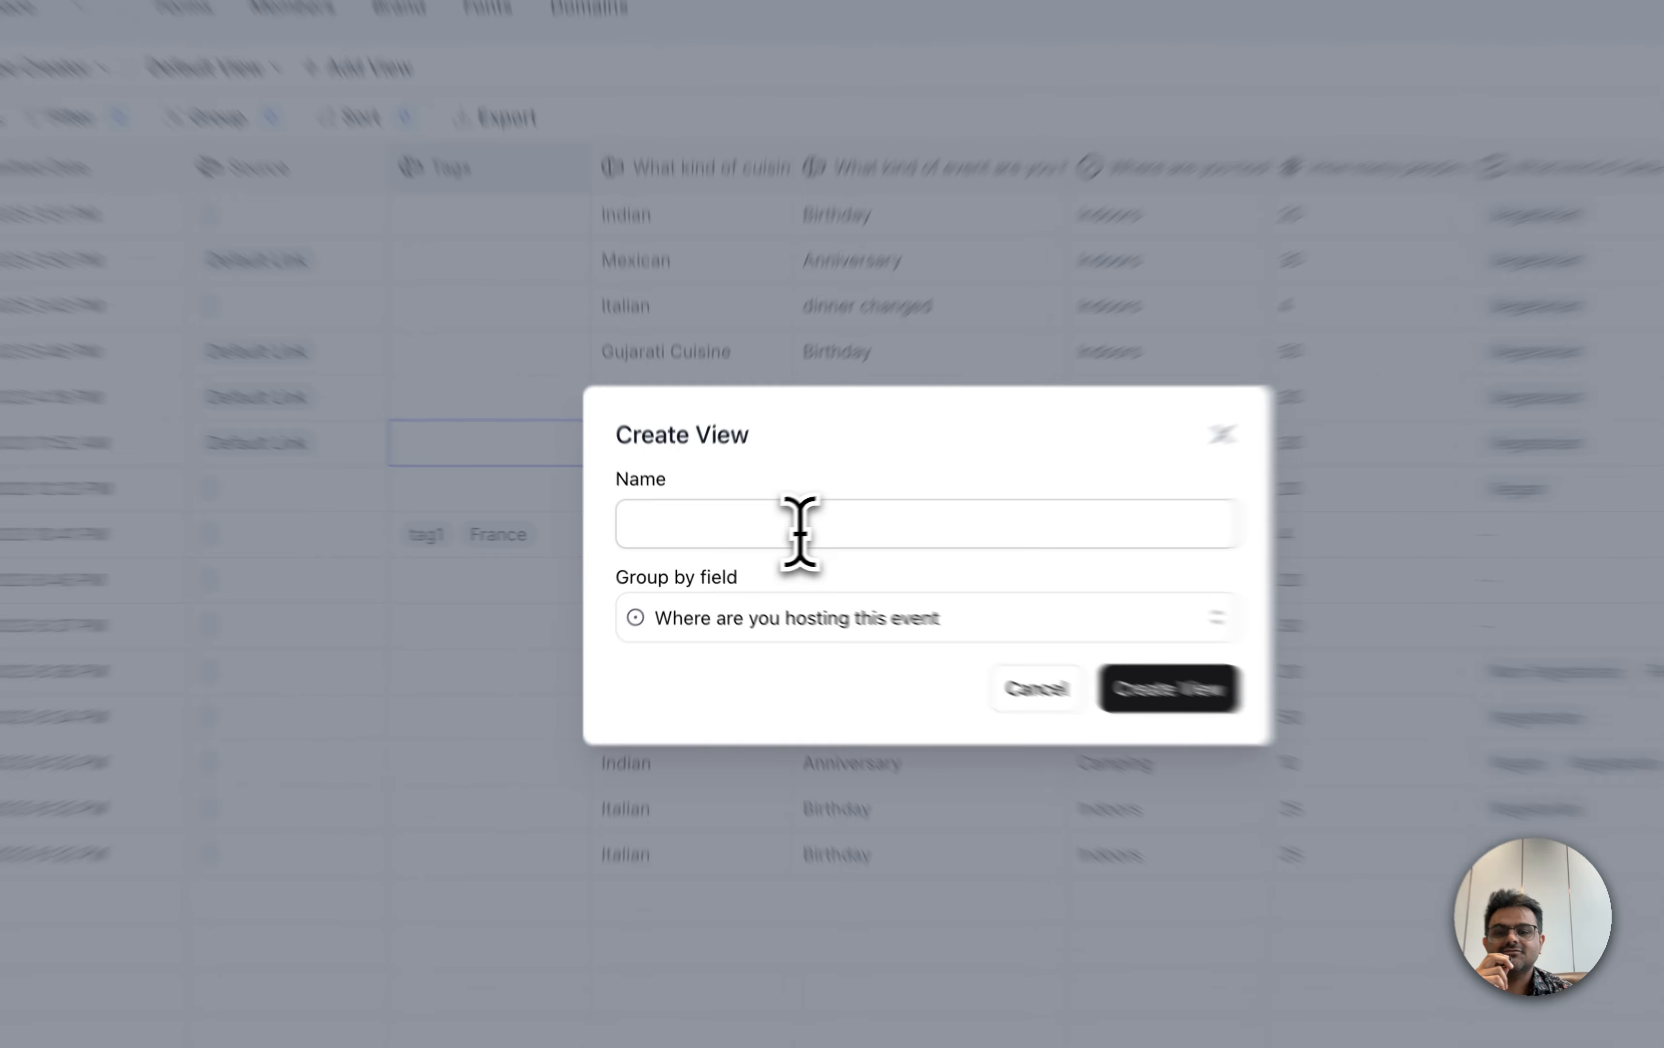
pyautogui.click(752, 538)
pyautogui.write('Kanban')
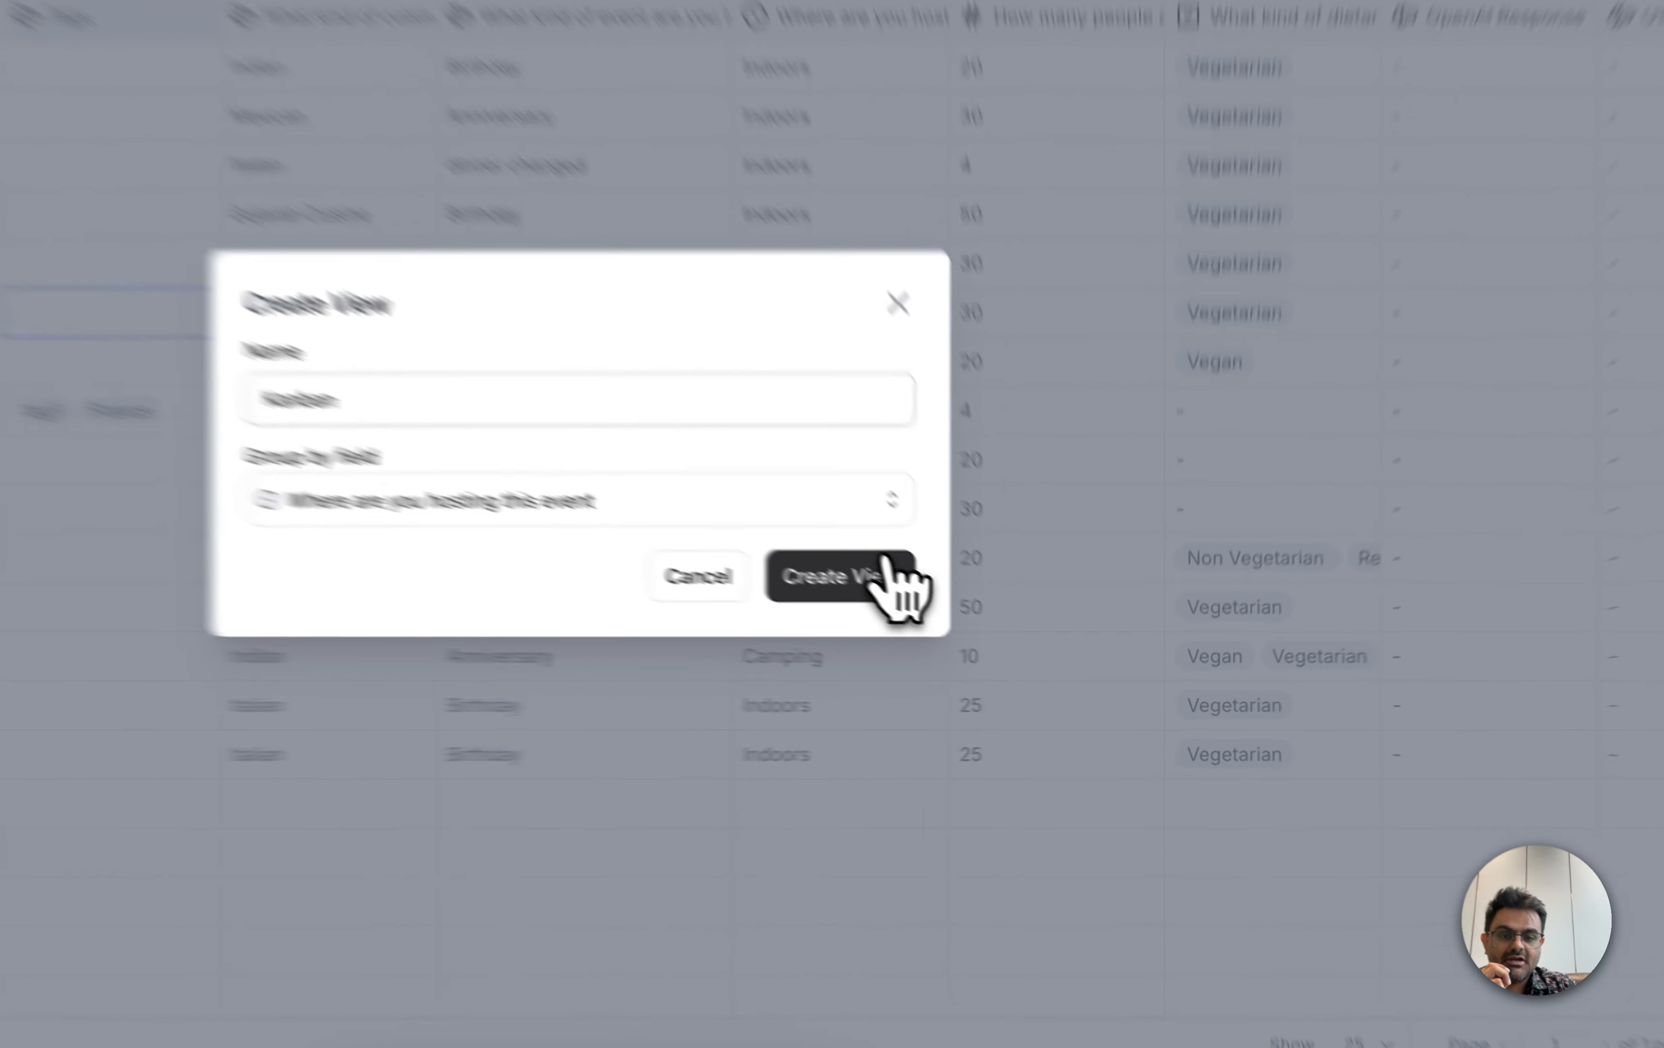
pyautogui.click(1012, 634)
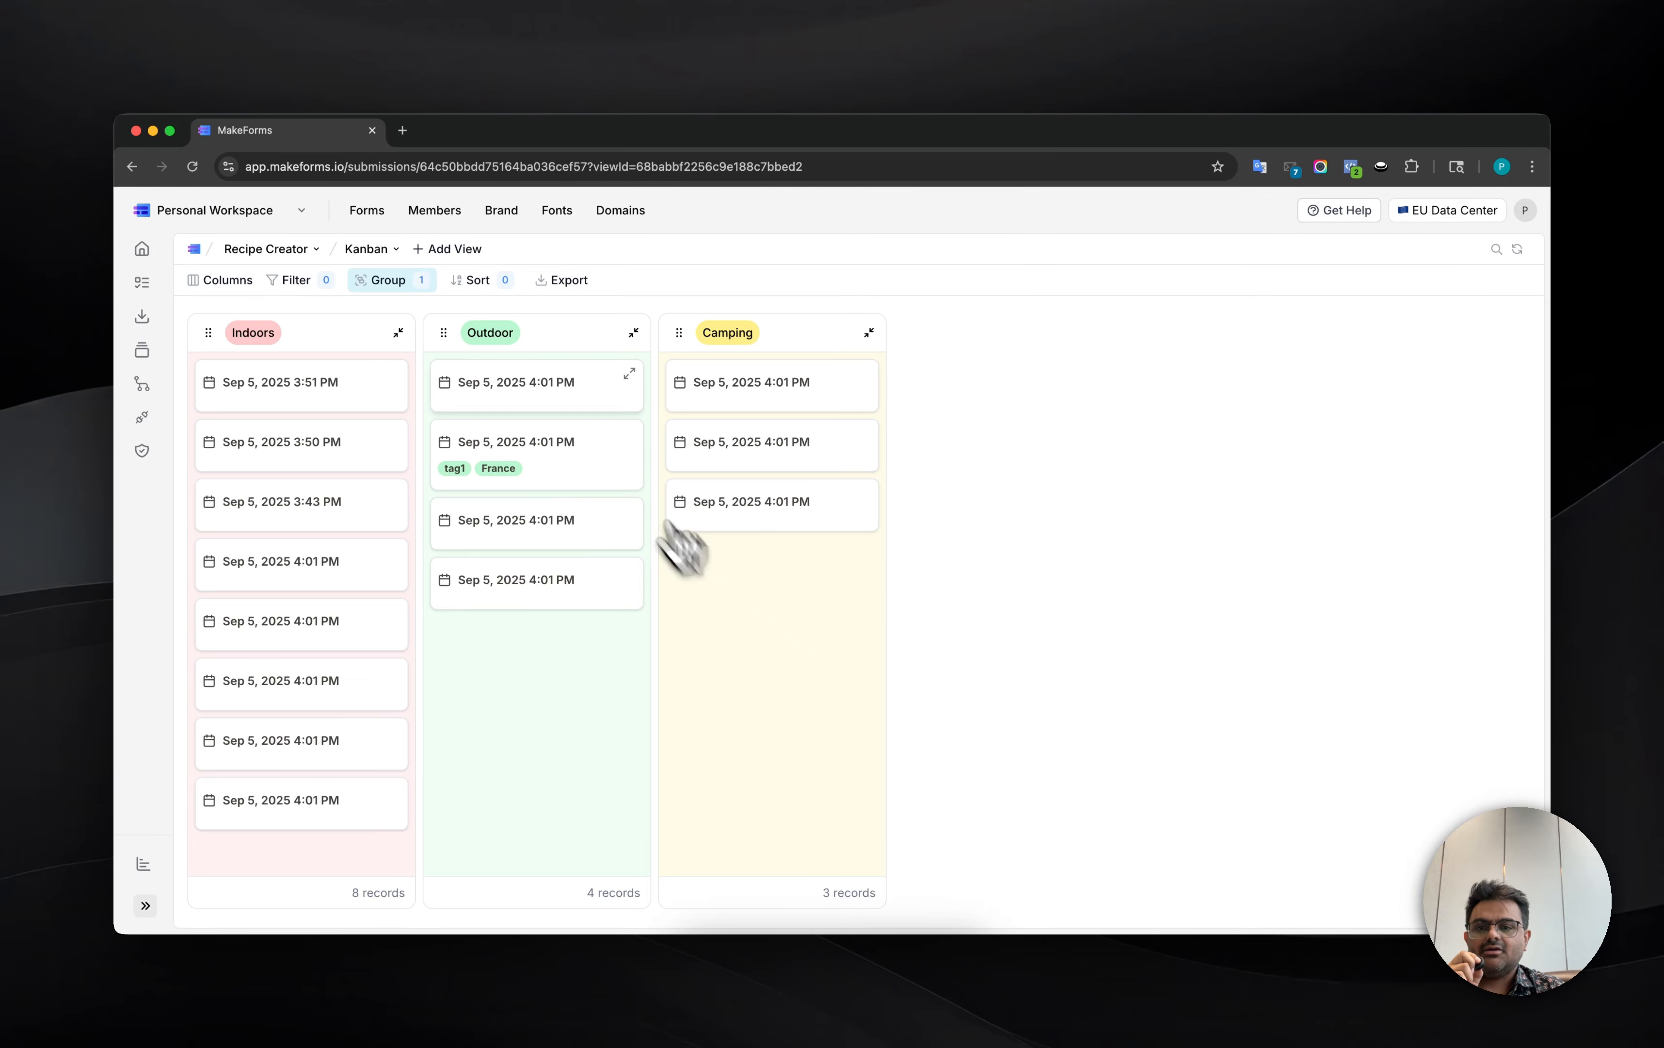
# Step: View the full submission details of the first card in the Outdoor group, and close them
pyautogui.moveTo(612, 401)
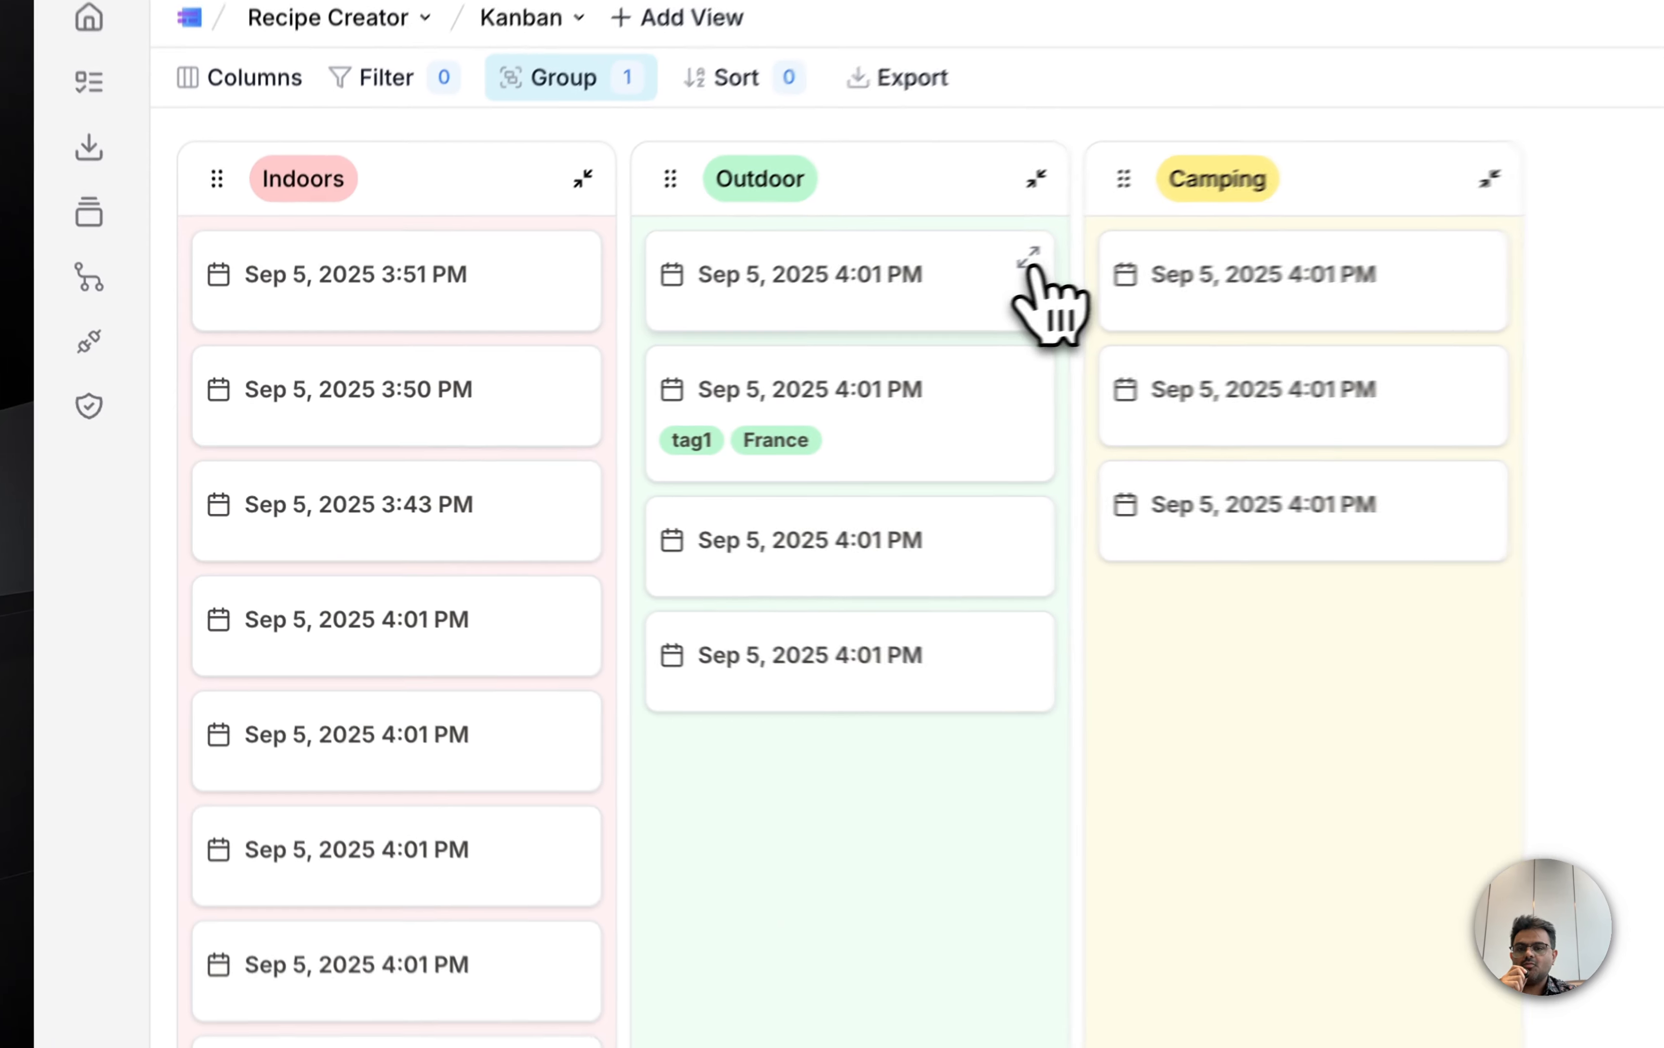
pyautogui.click(630, 374)
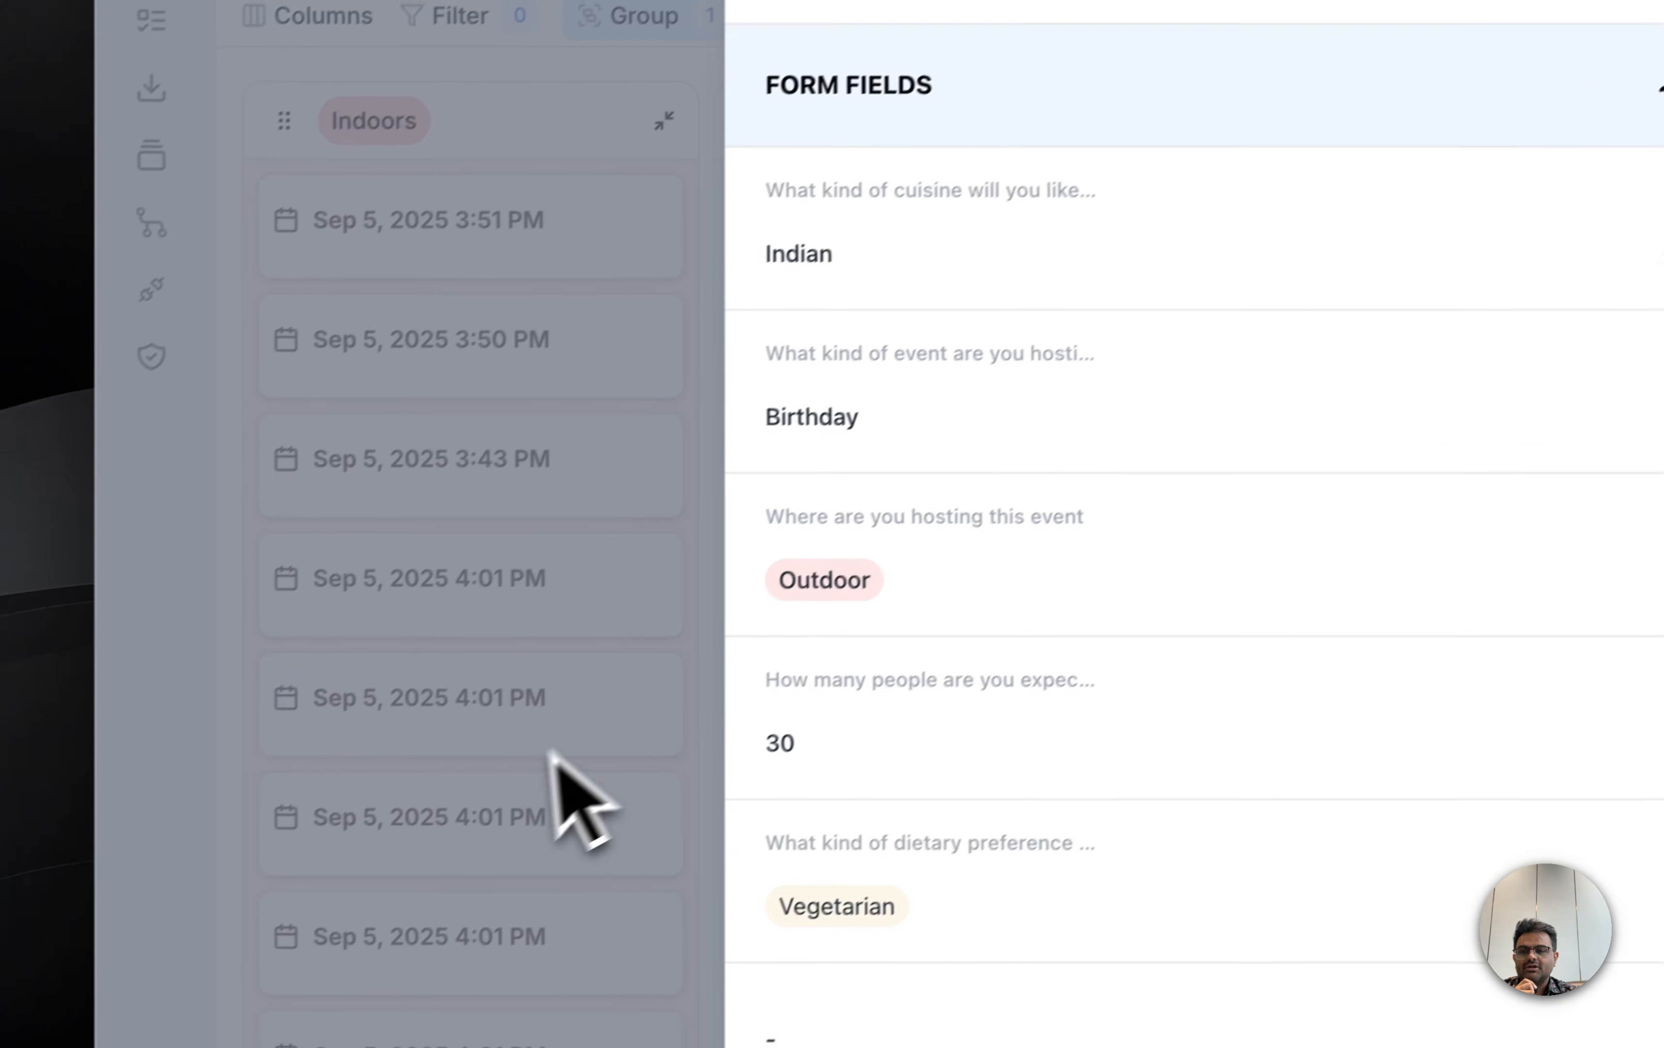
pyautogui.click(436, 759)
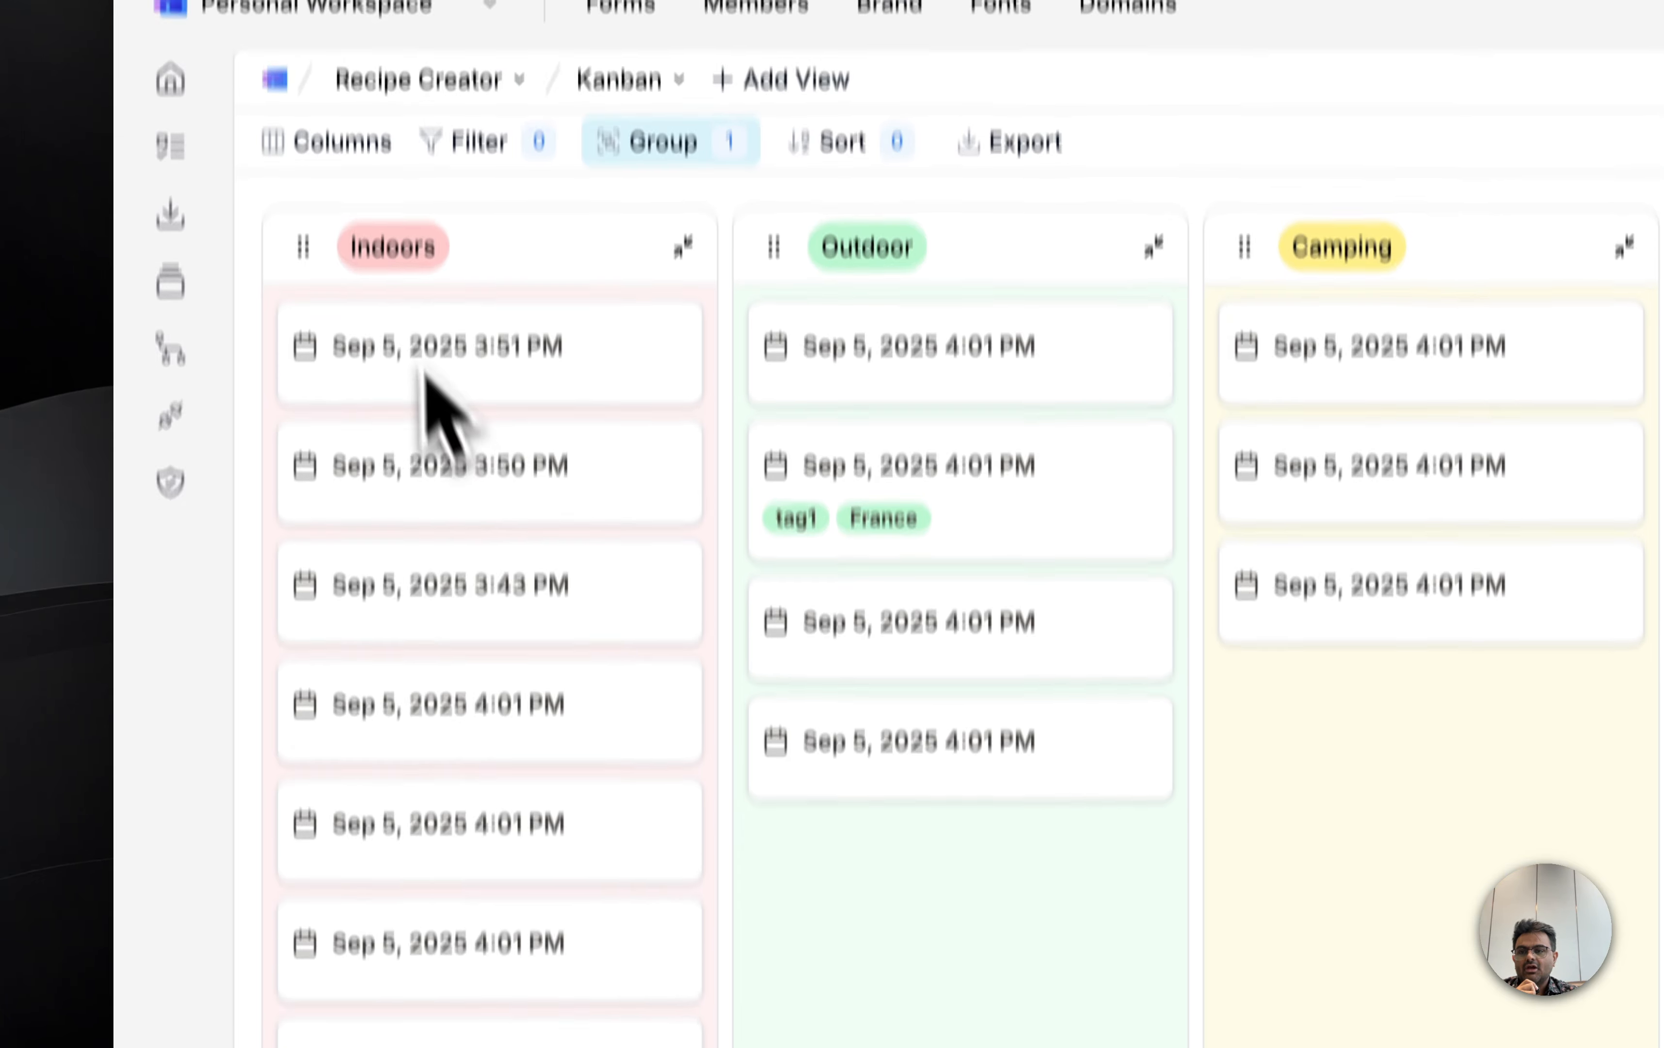
# Step: Hide all fields in the Kanban view and show them all again so the cards list every field
pyautogui.click(346, 147)
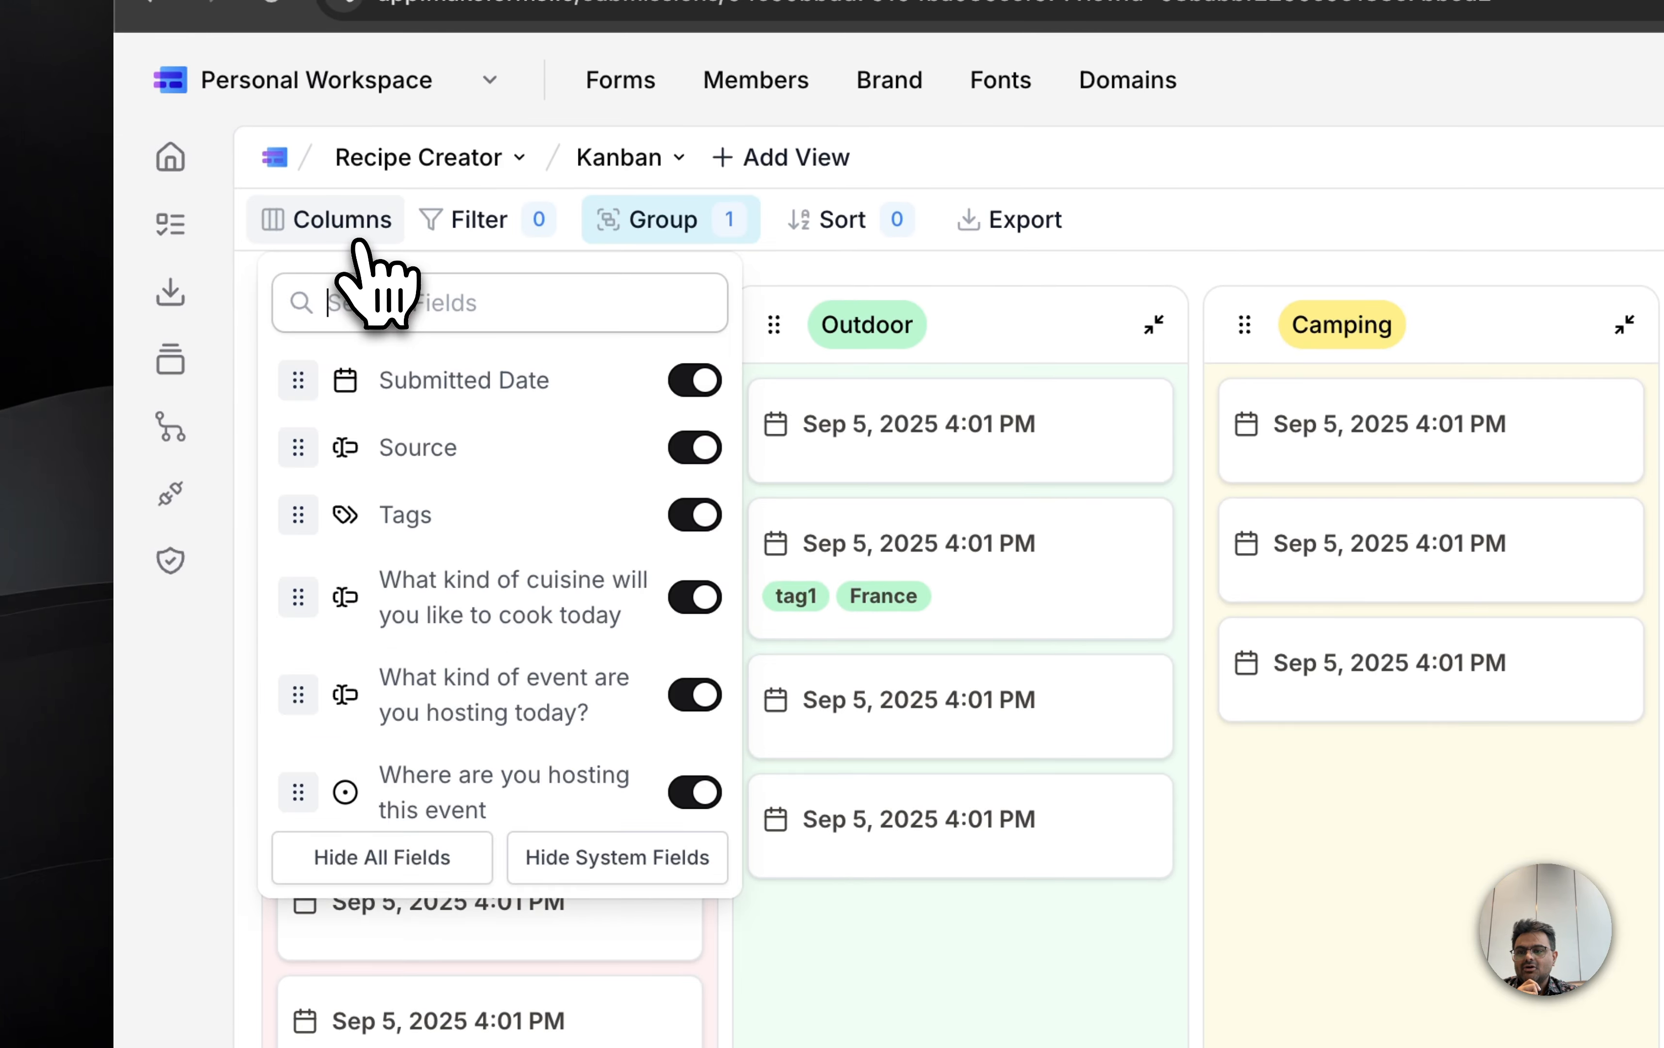
pyautogui.click(389, 779)
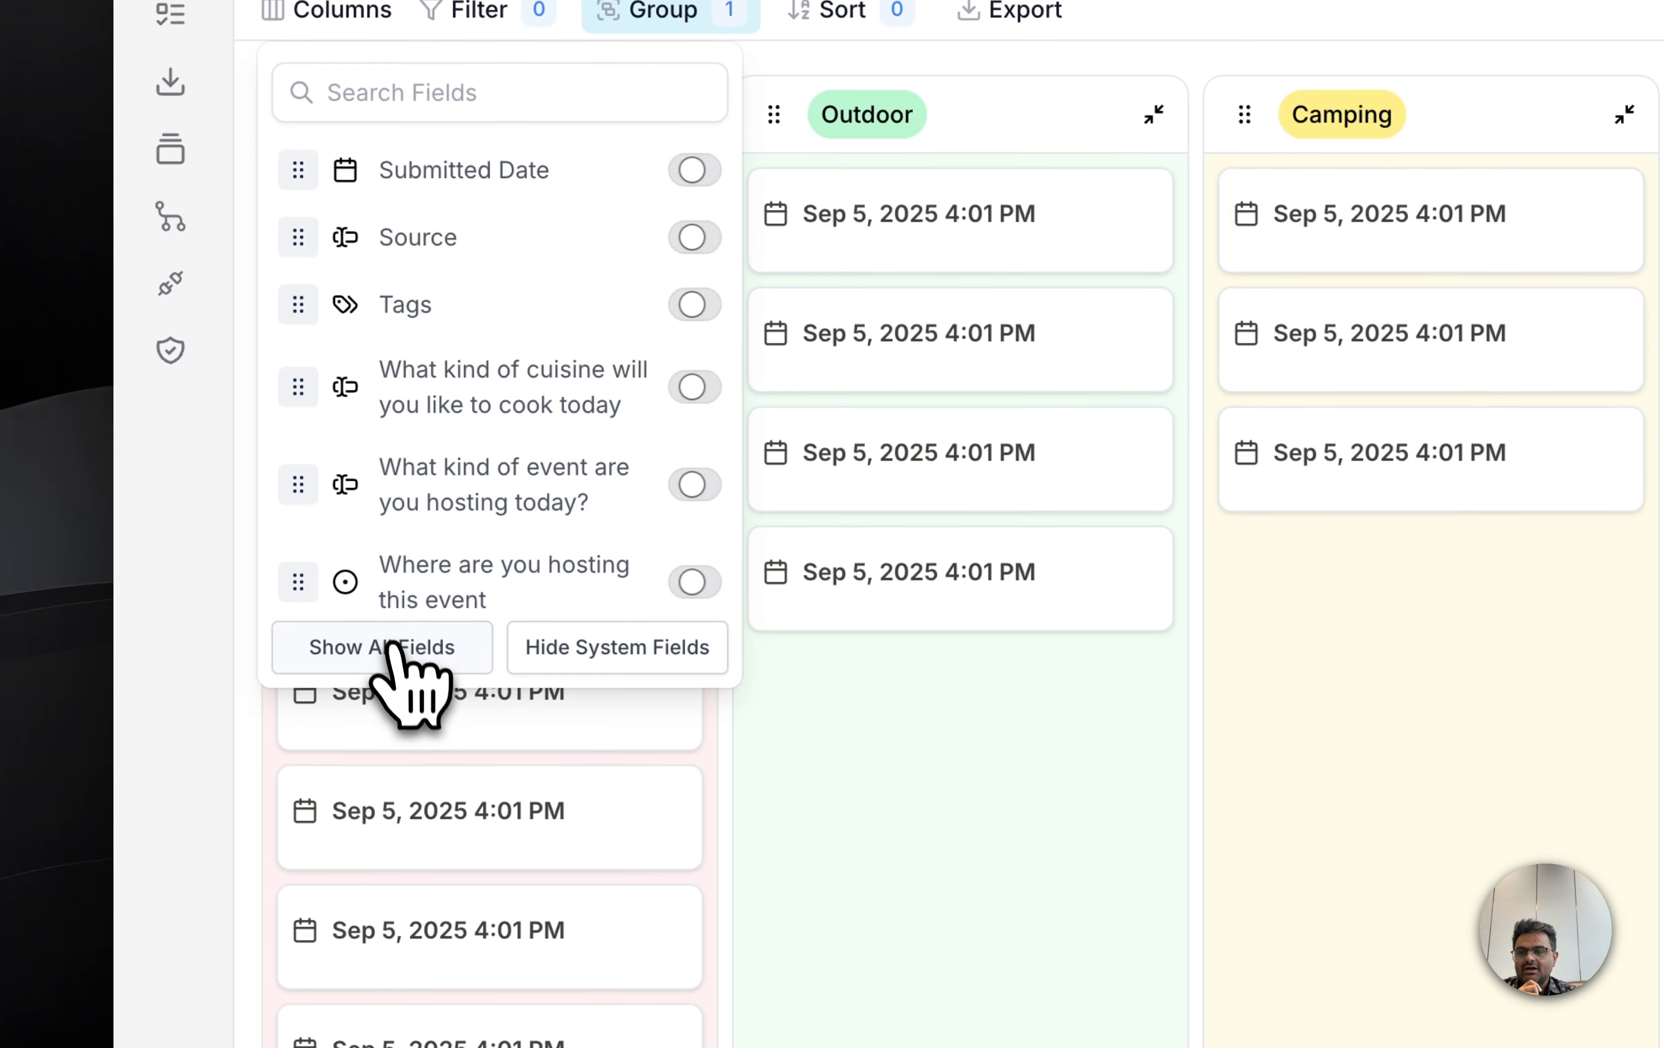
pyautogui.click(389, 648)
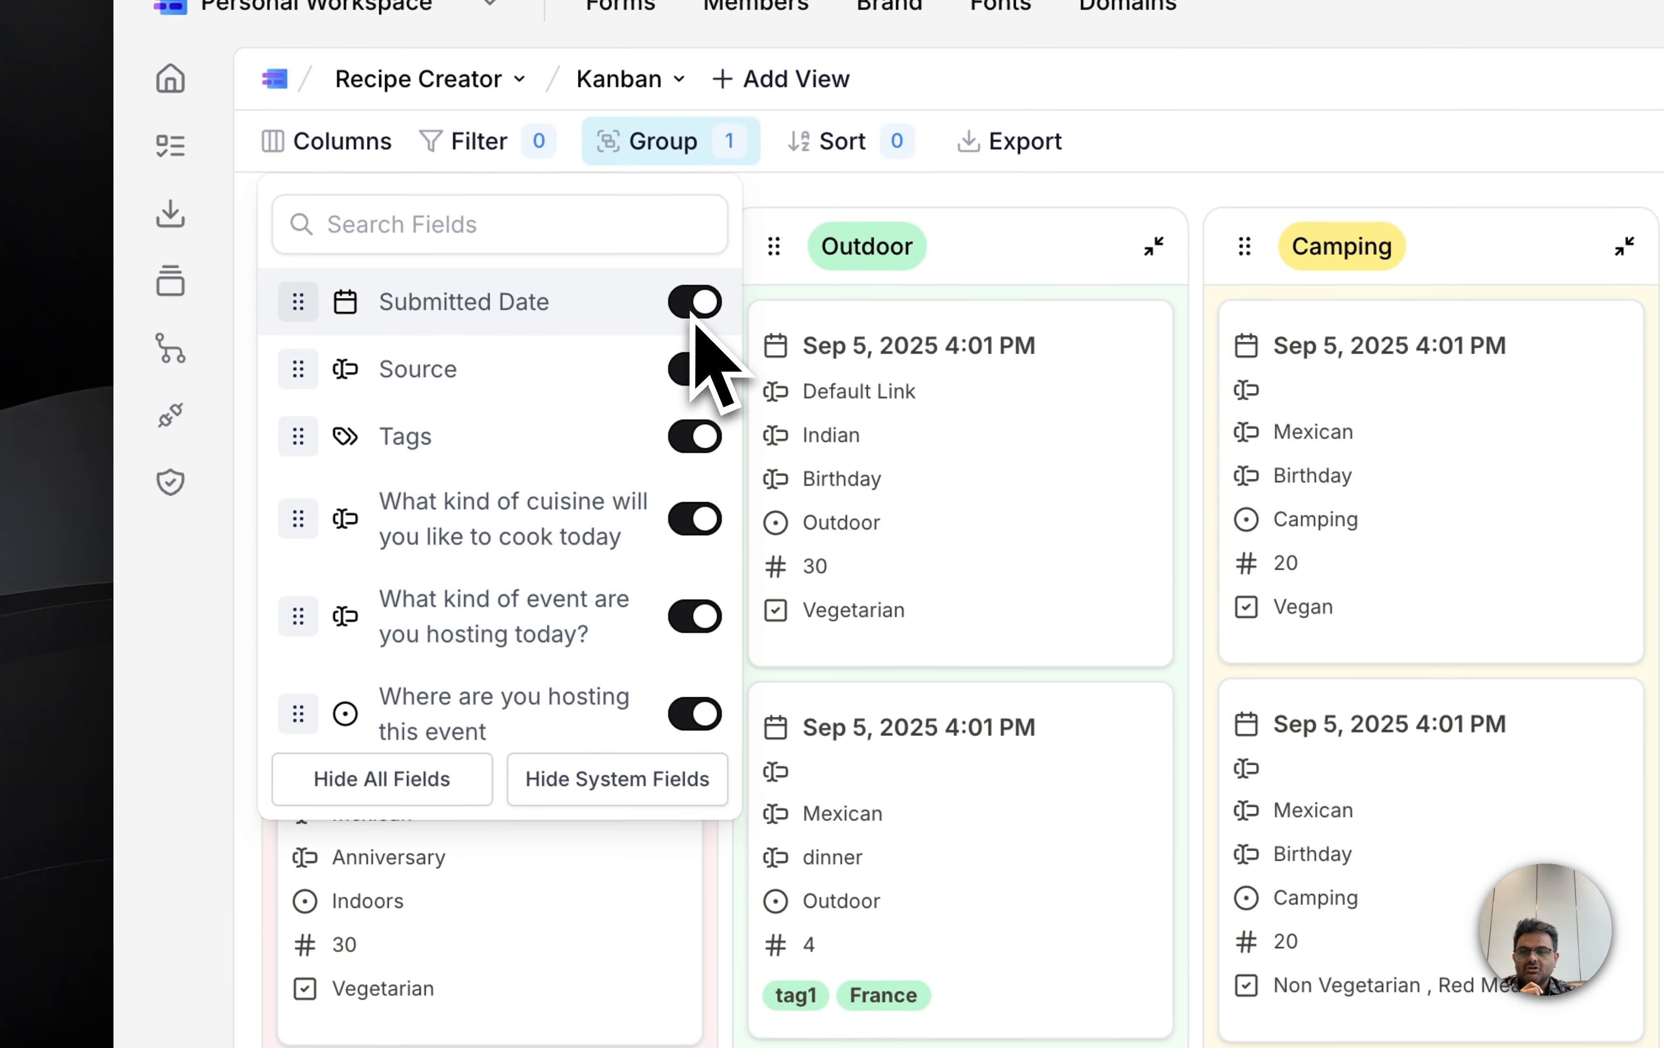
# Step: Hide the Submitted Date, Source, Tags and cuisine fields in the Kanban view, and close the column settings
pyautogui.click(692, 313)
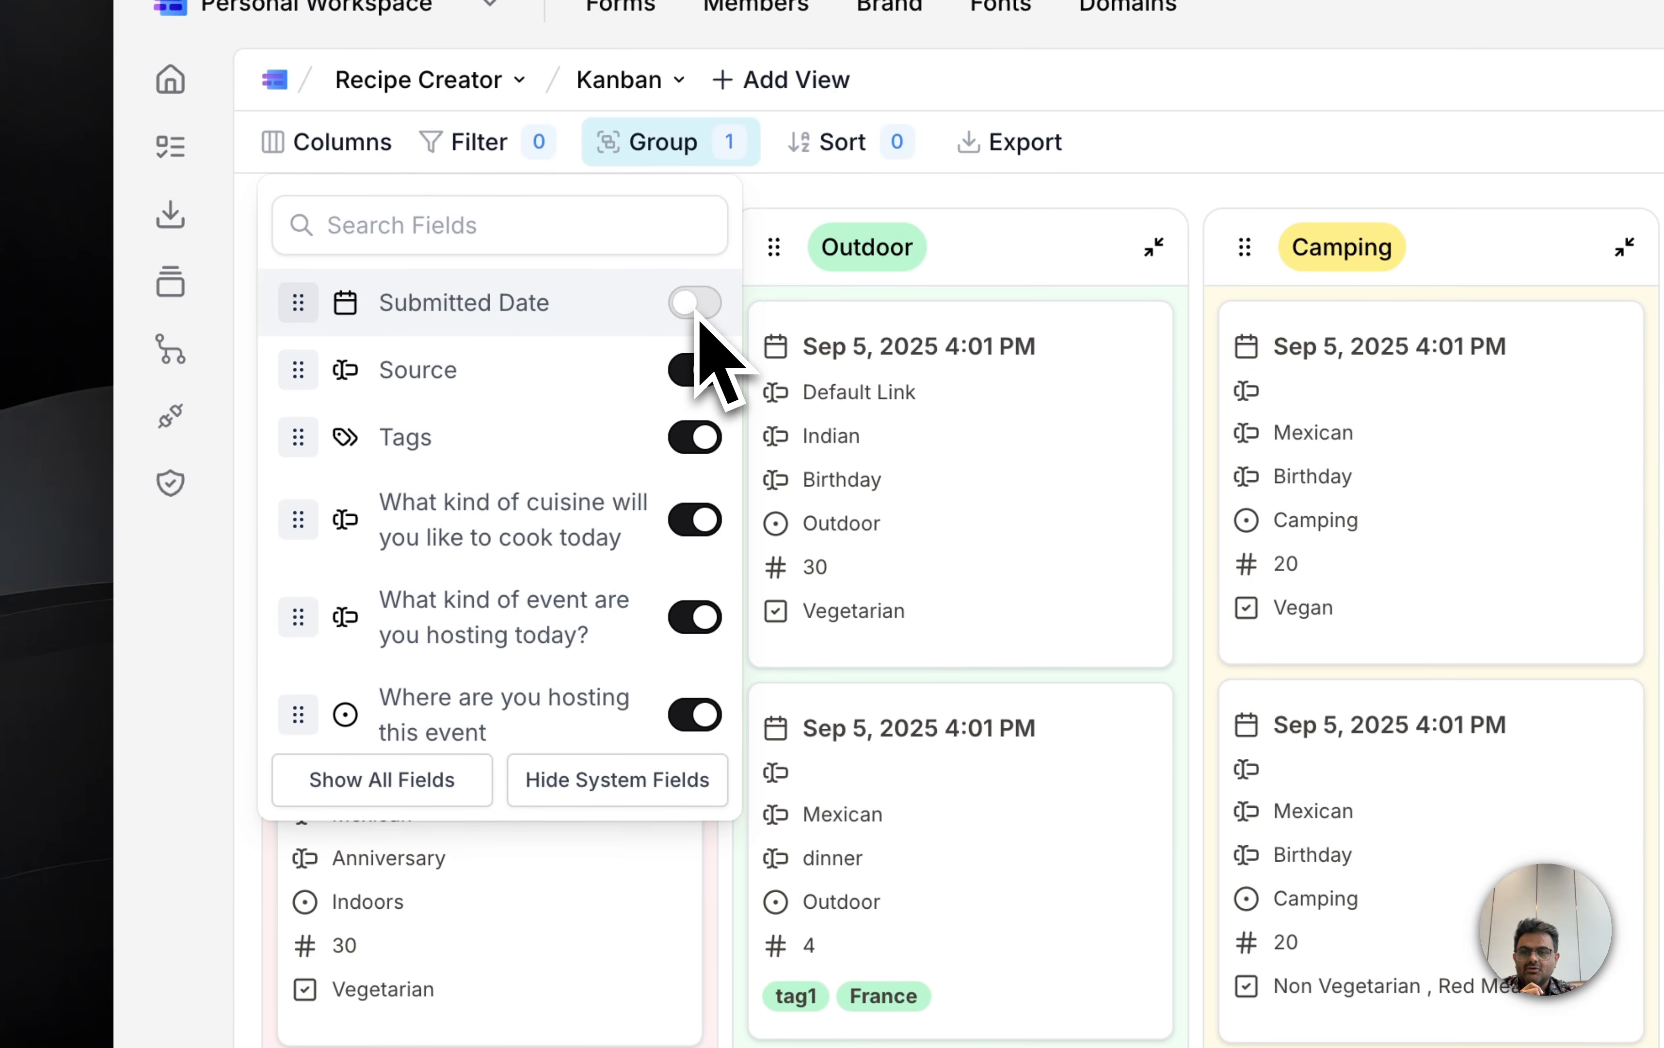
pyautogui.click(701, 374)
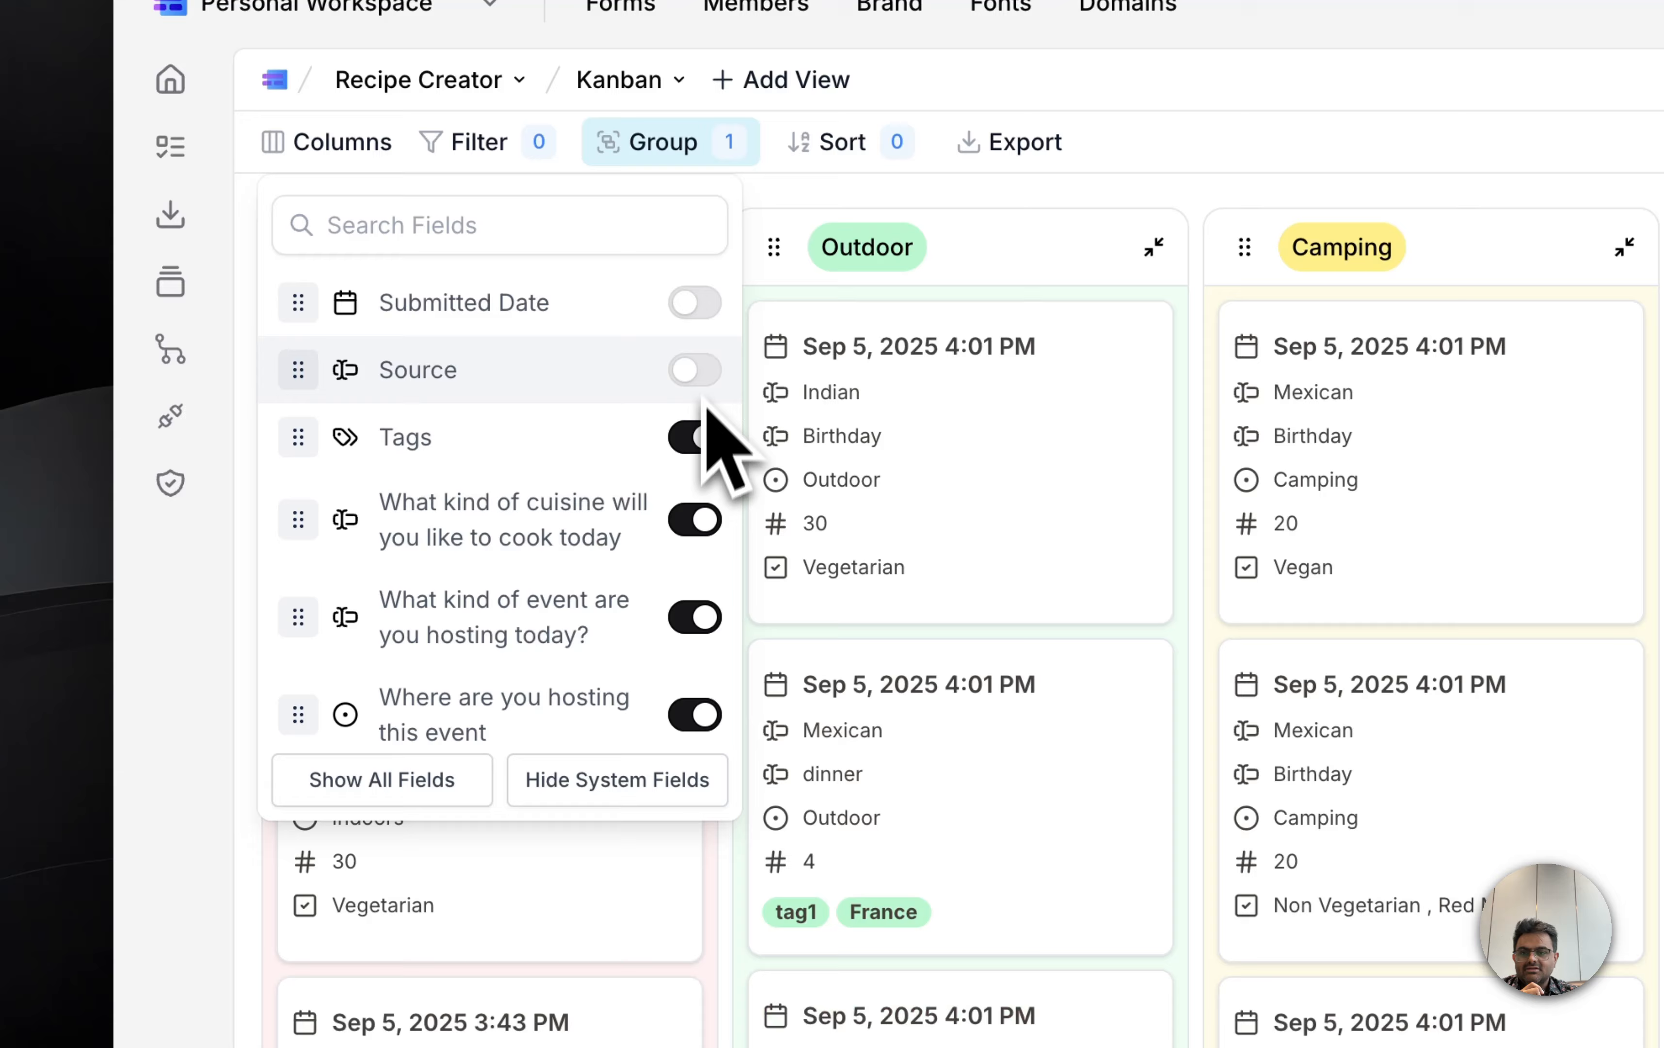
pyautogui.click(701, 440)
pyautogui.click(697, 520)
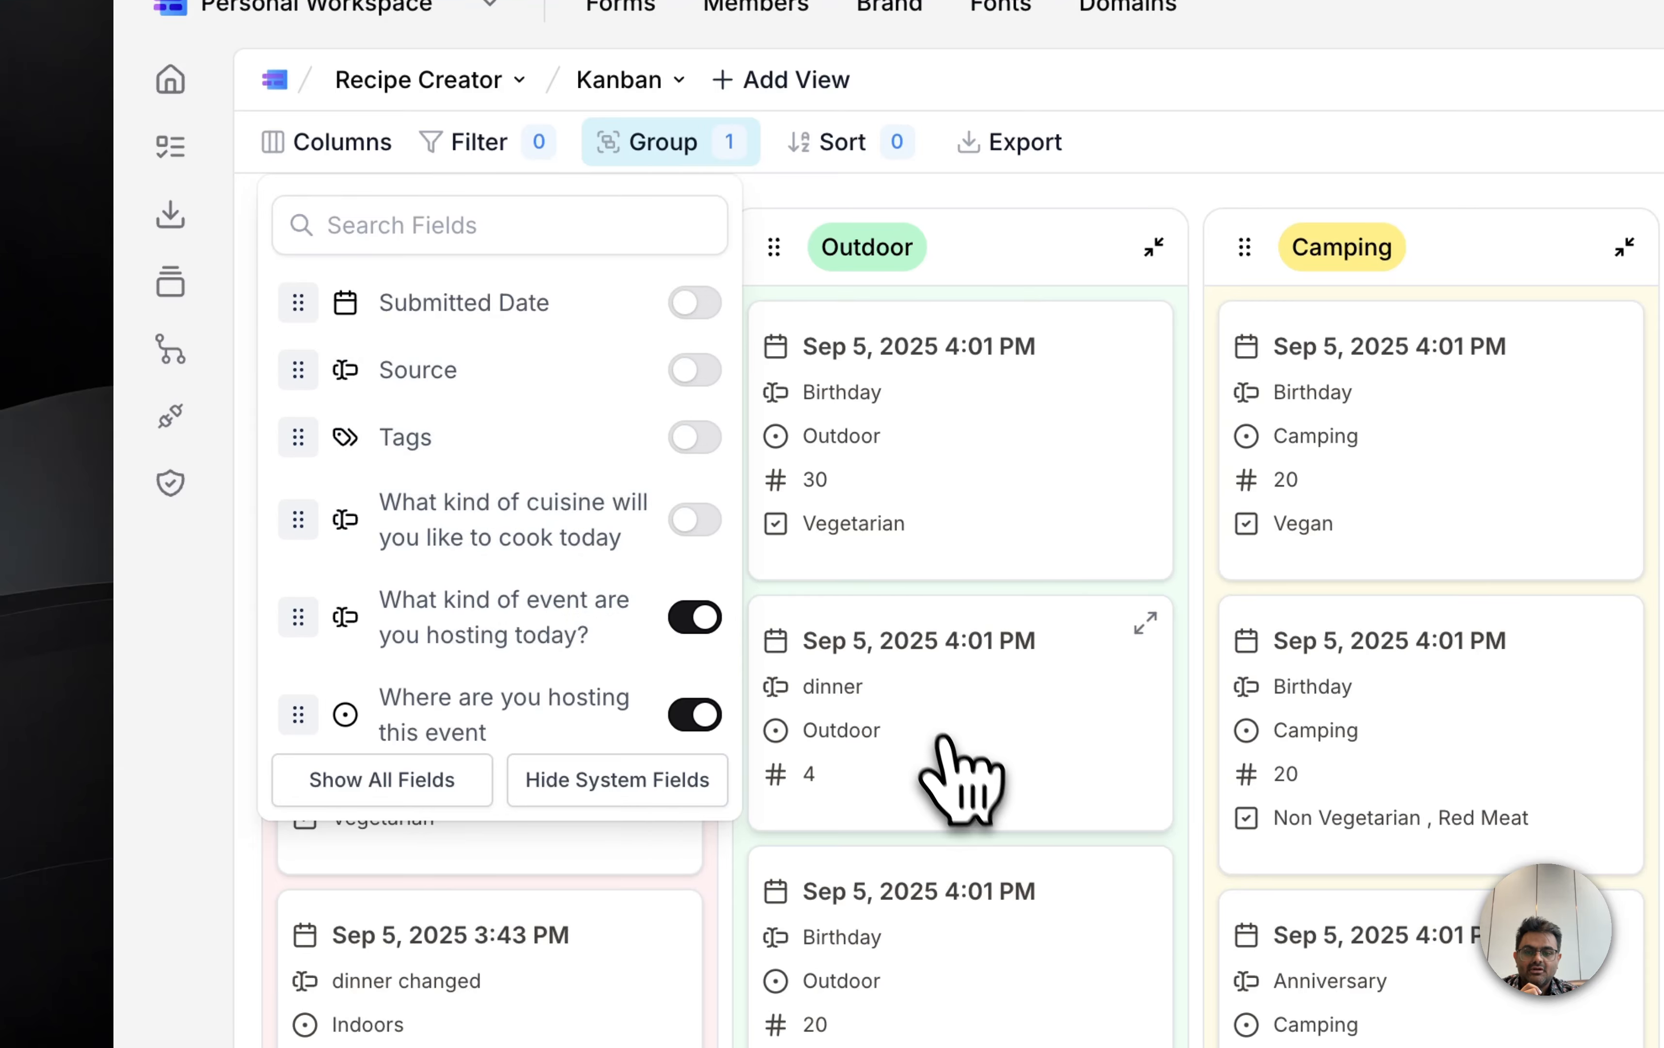
pyautogui.click(852, 686)
# Step: Look at the Indoors view and return to the Default View
pyautogui.click(627, 83)
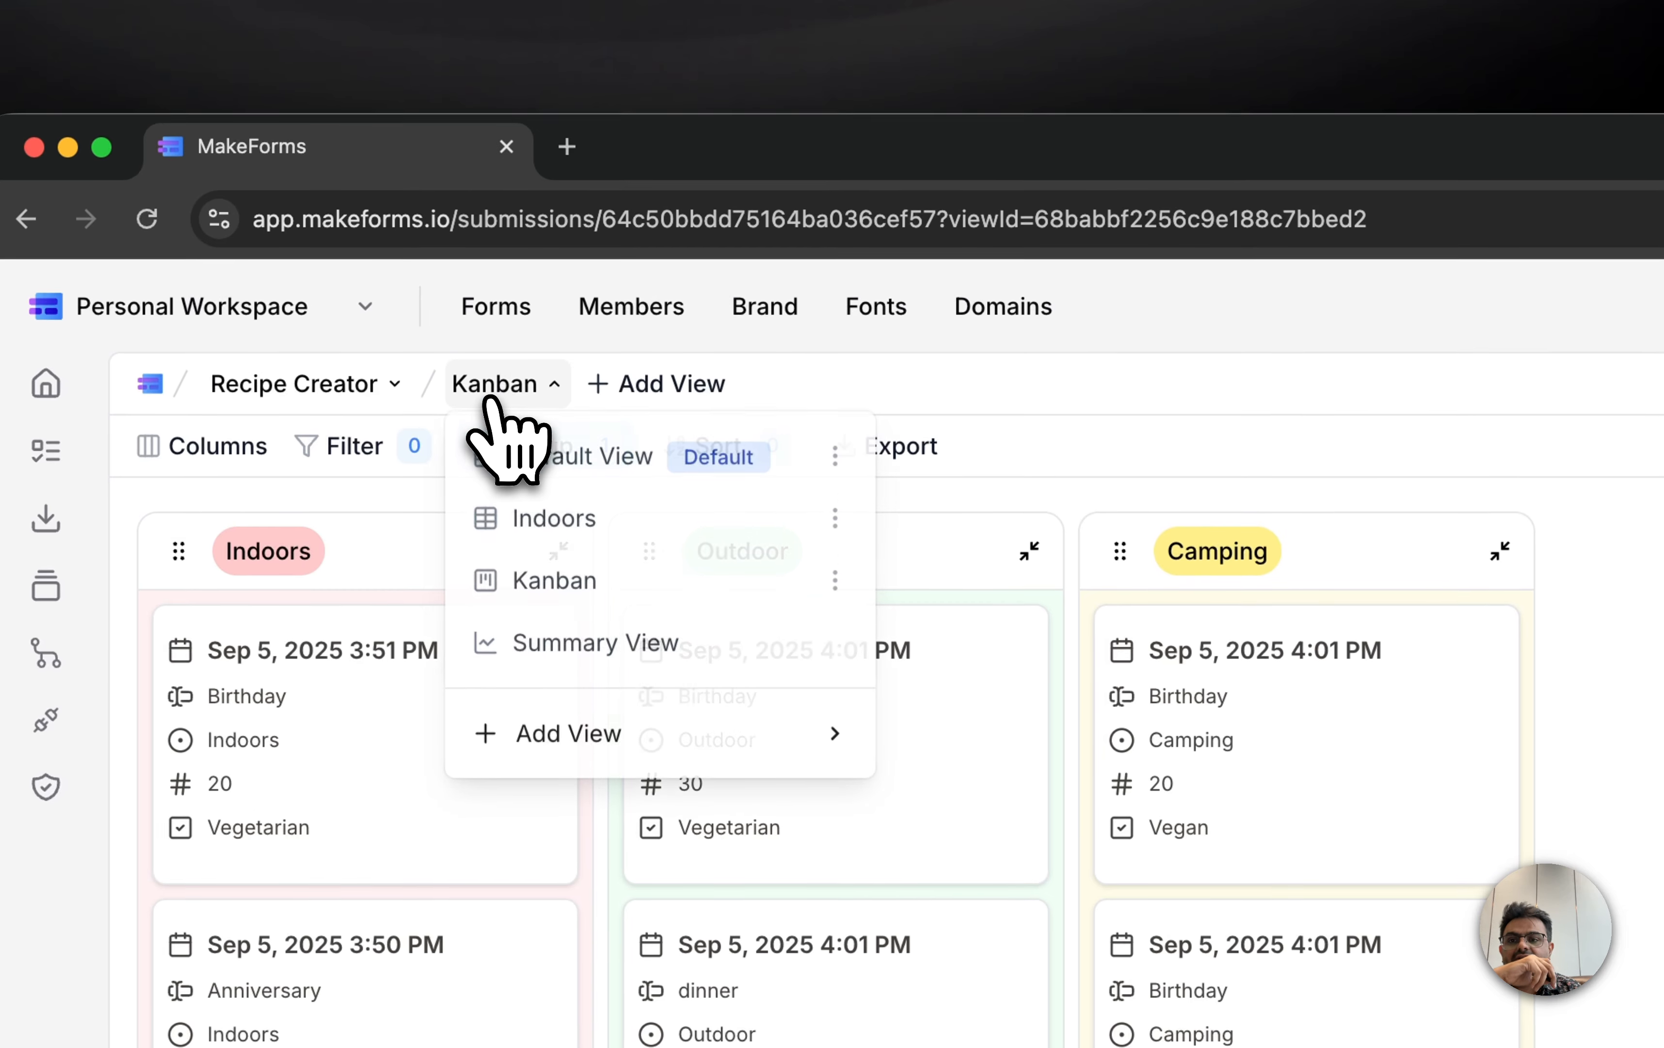
pyautogui.click(563, 520)
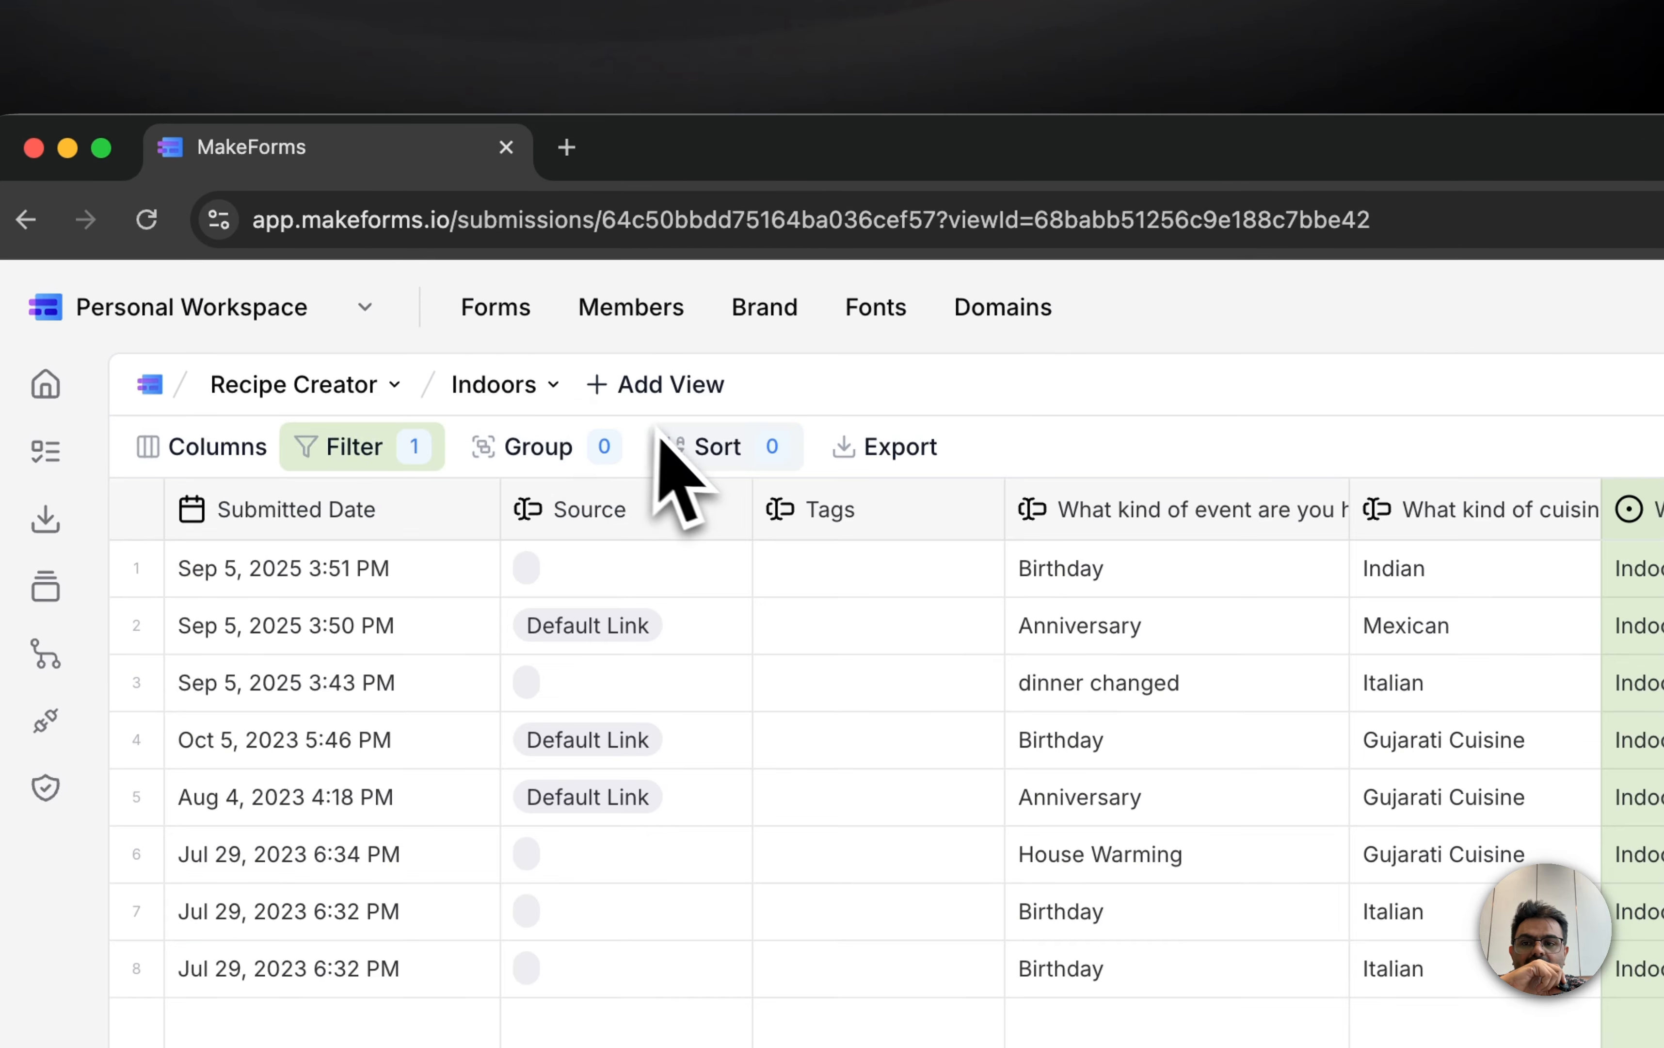
pyautogui.click(537, 388)
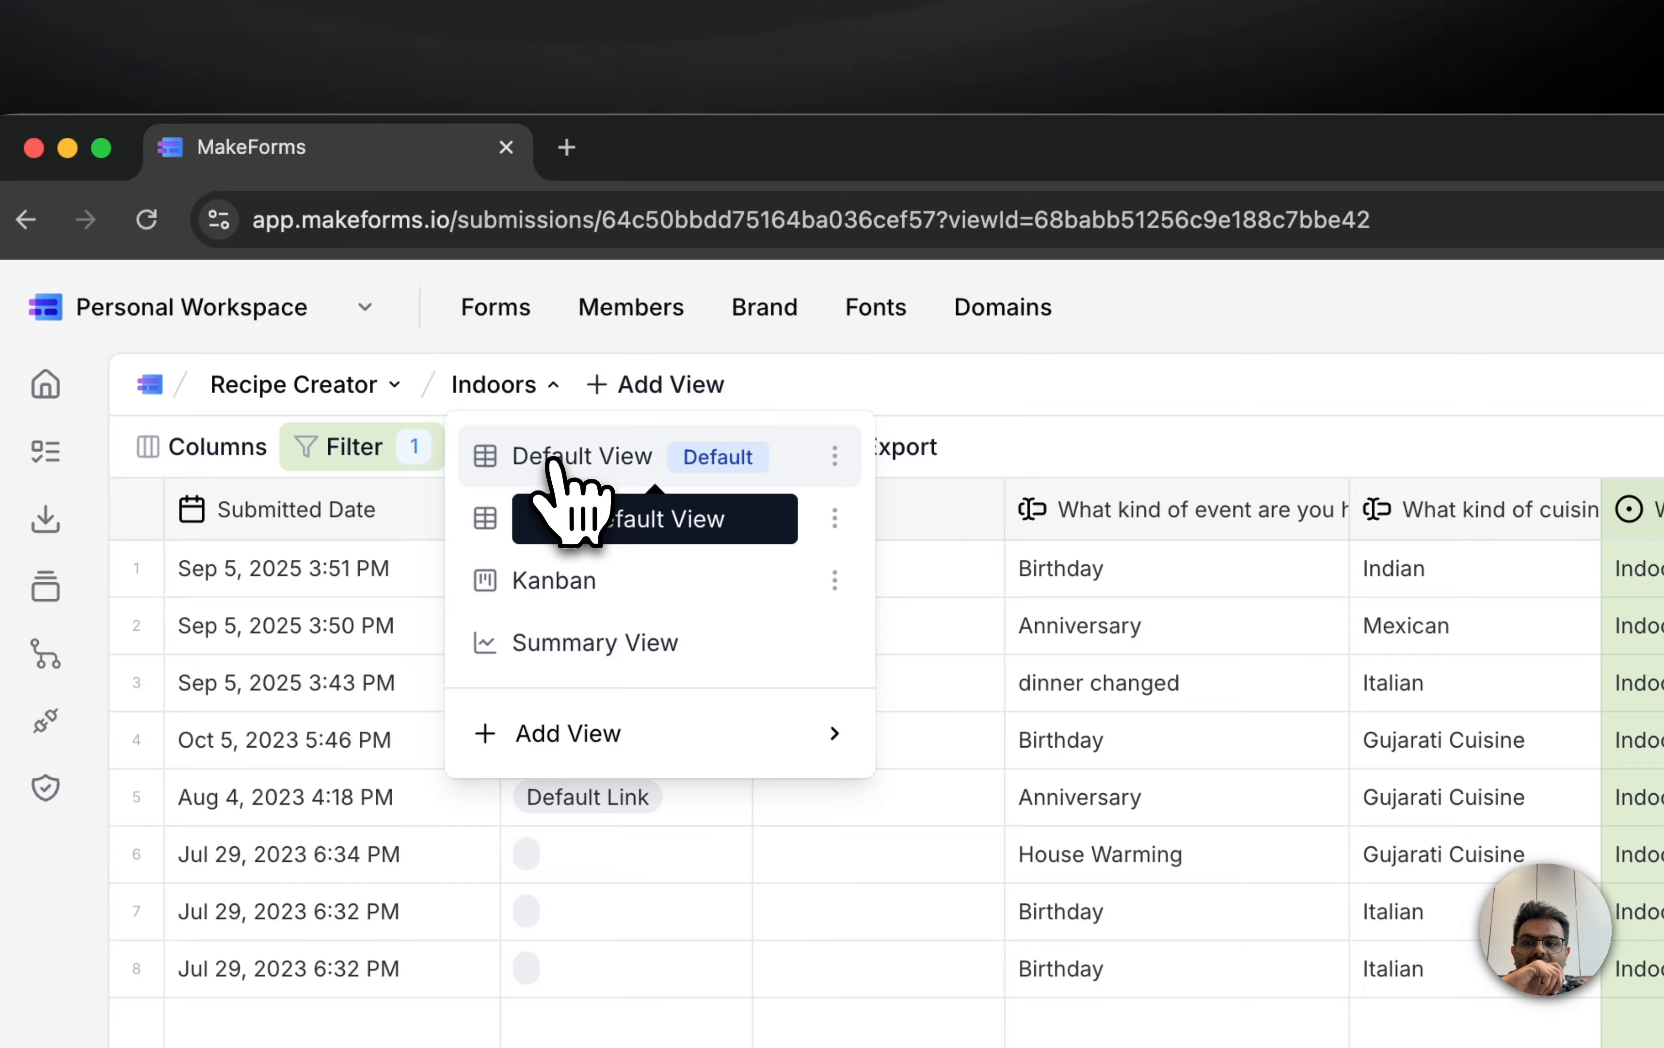
pyautogui.click(556, 454)
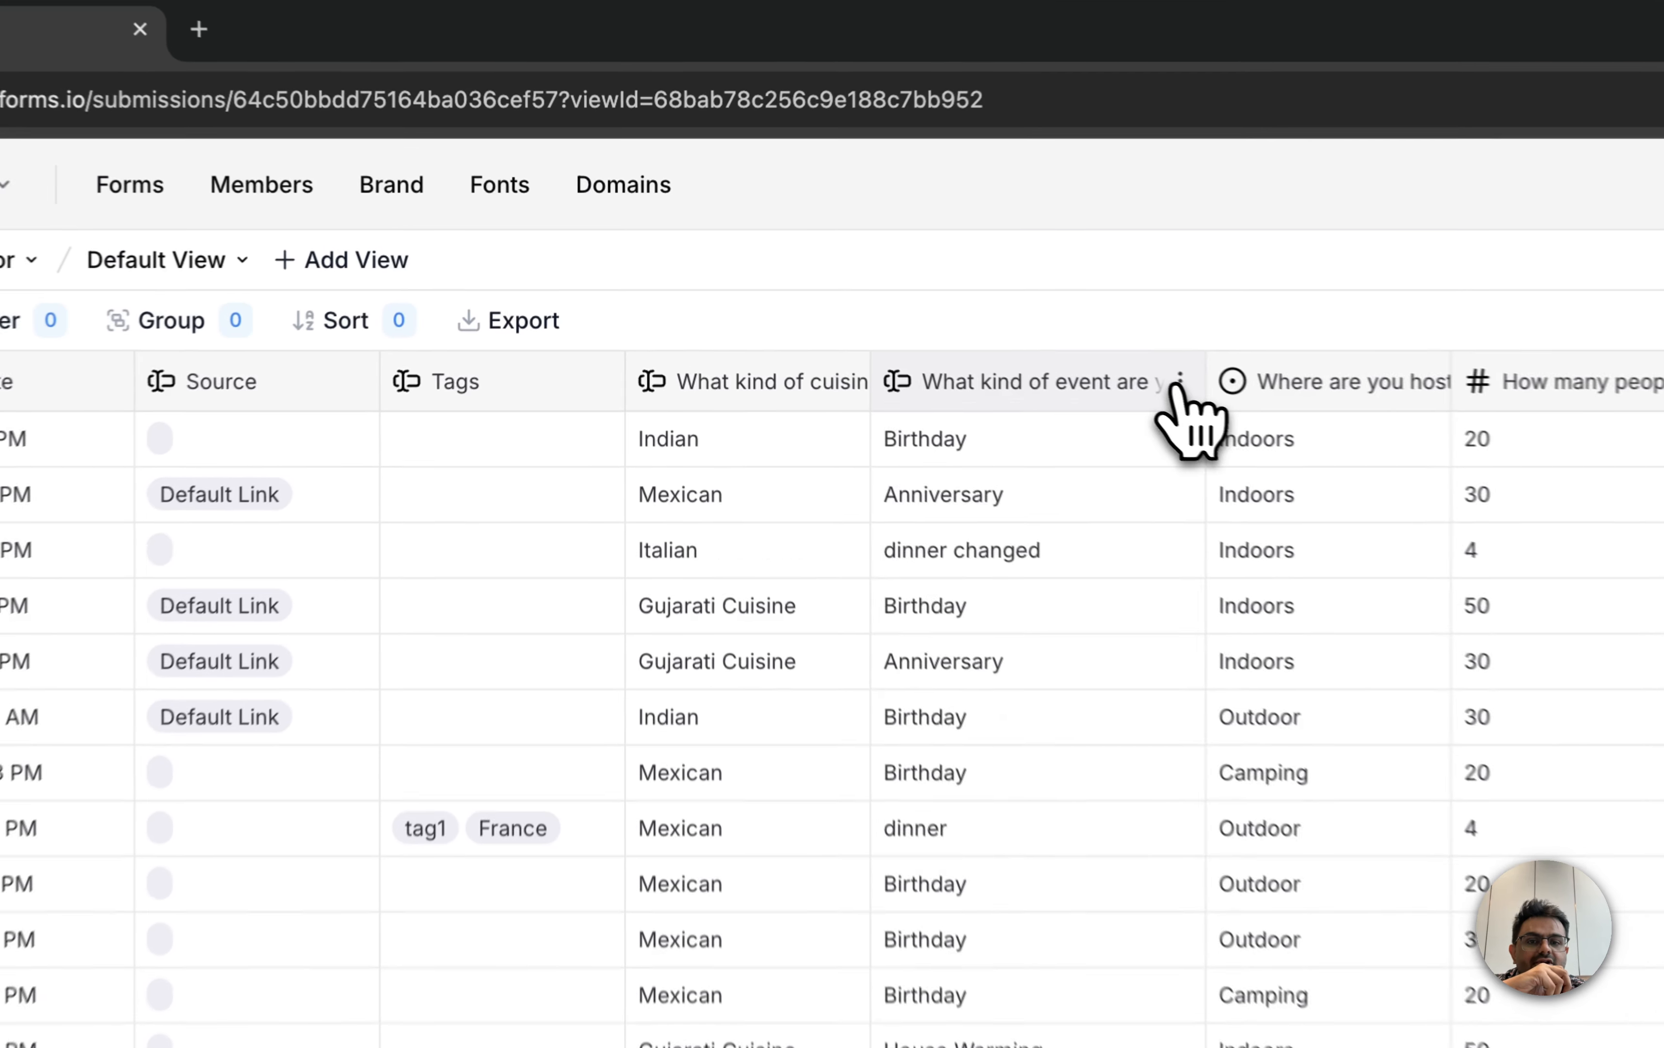
# Step: Sort the Default View by the event-type column in ascending order, and remove that sort
pyautogui.click(1180, 383)
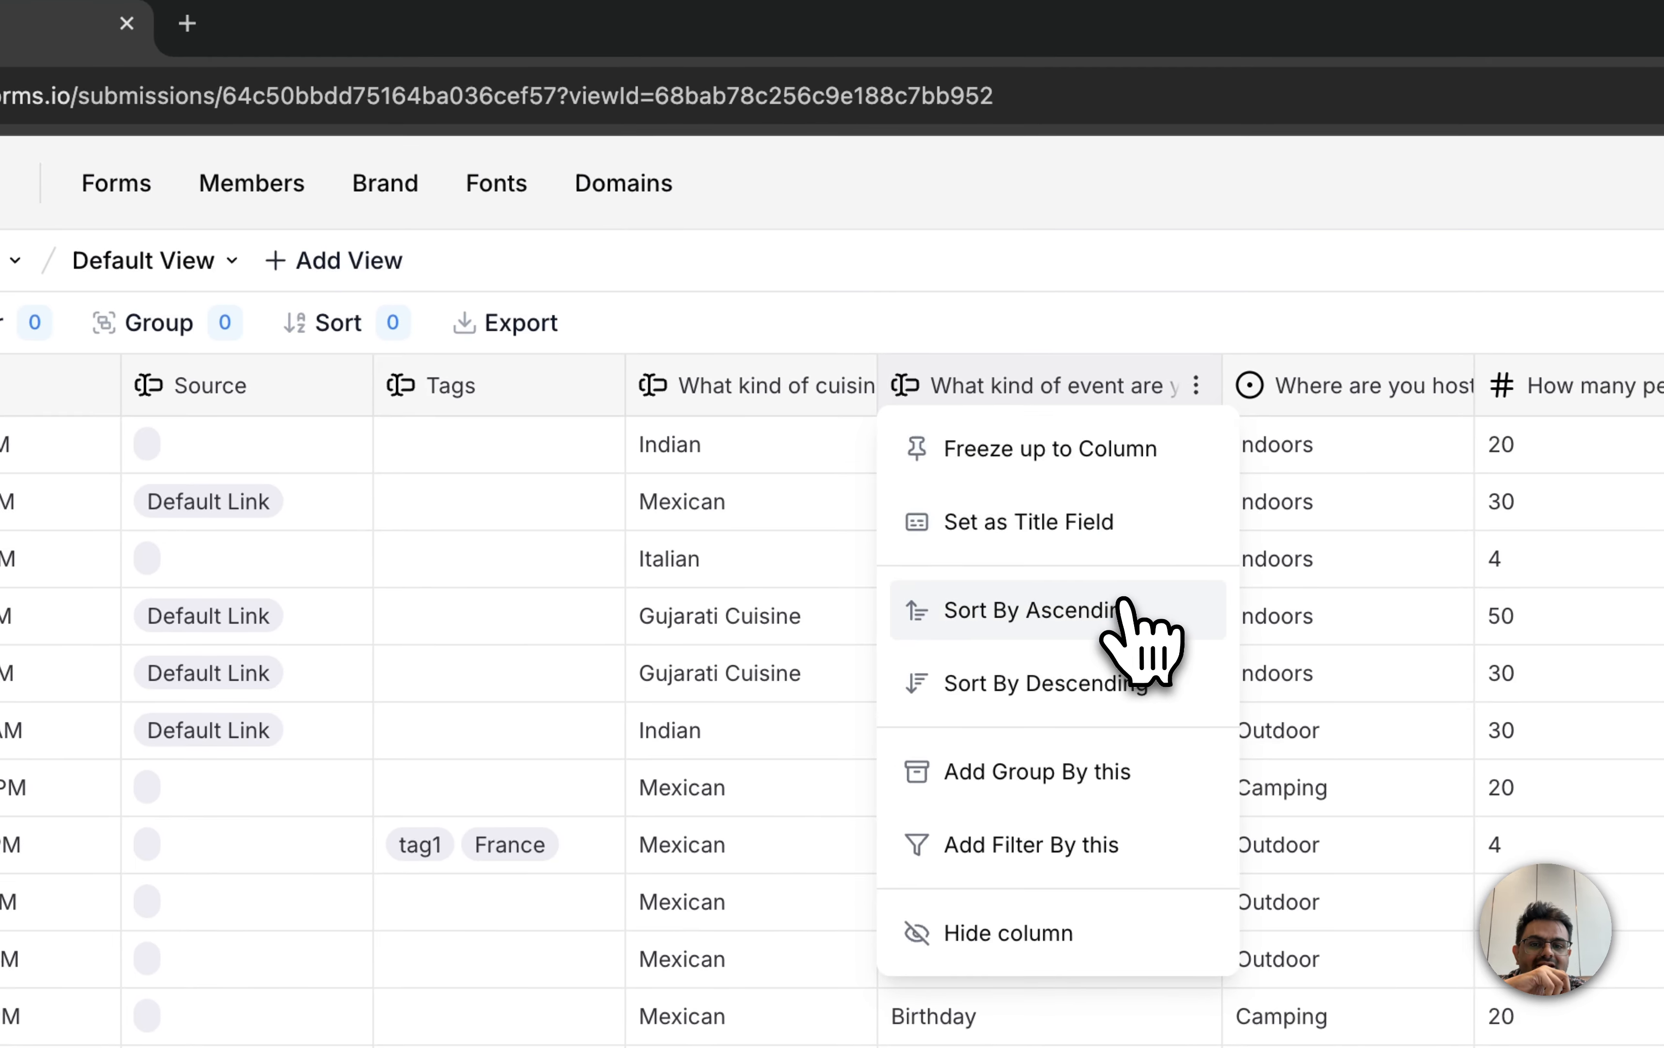
pyautogui.click(1119, 608)
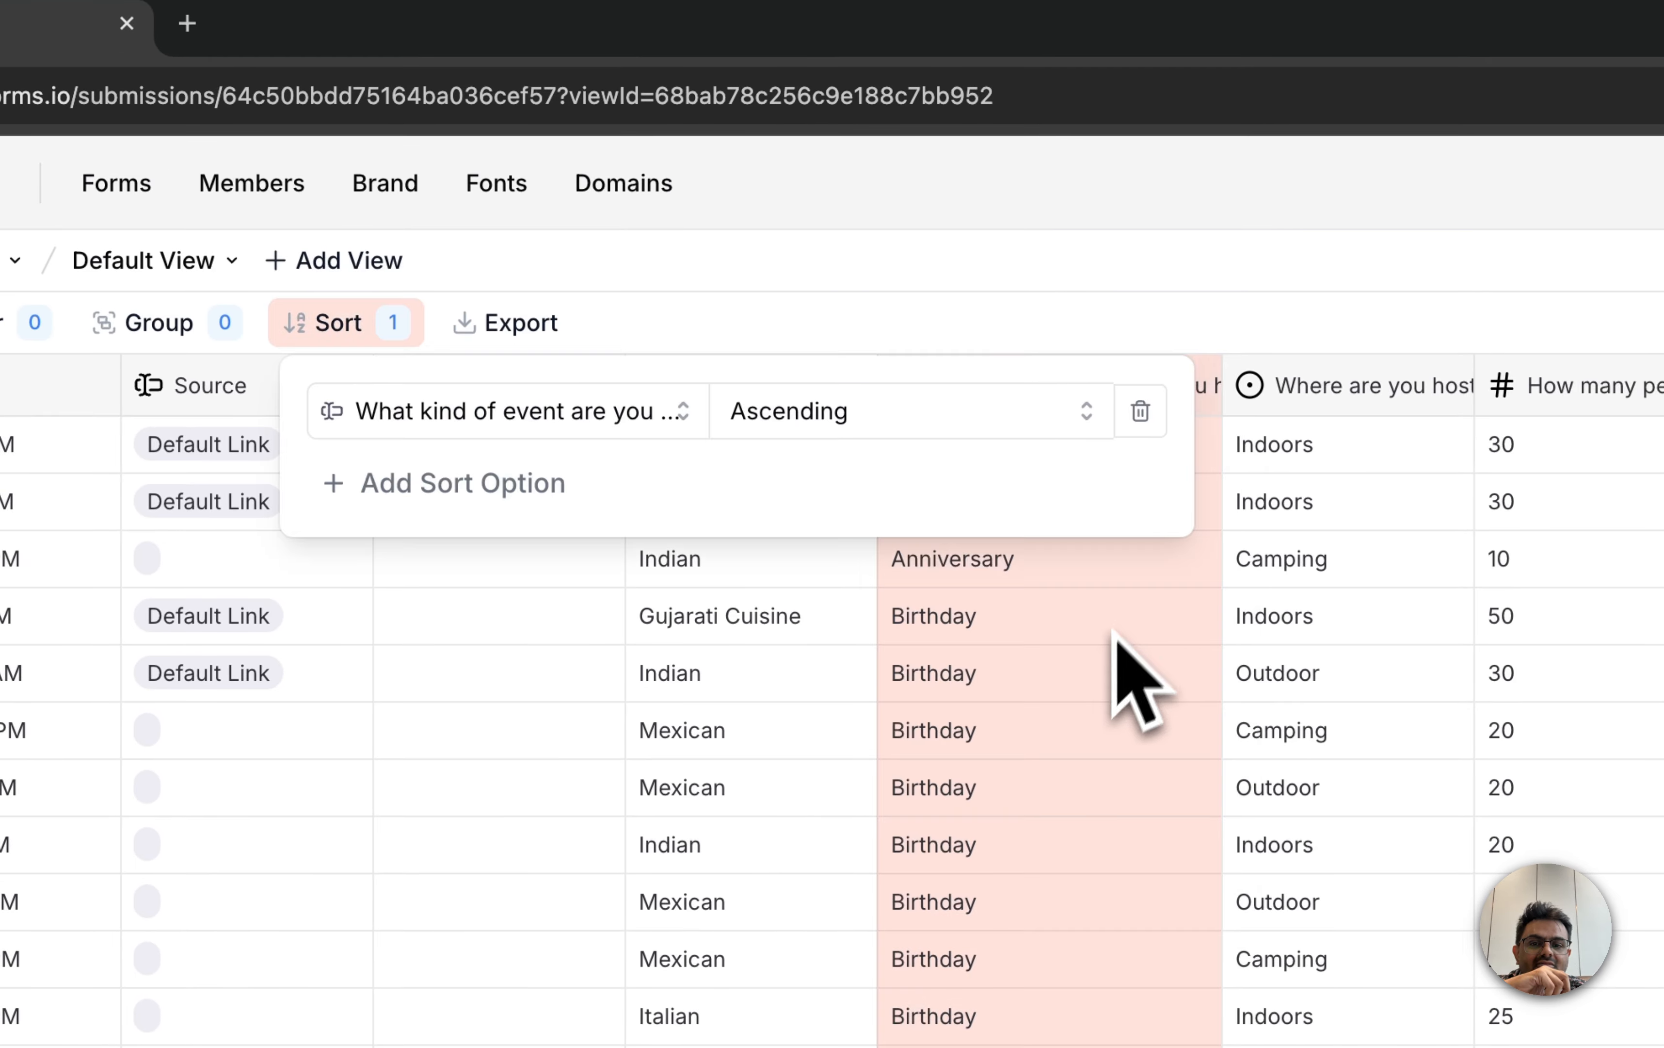
pyautogui.click(1136, 412)
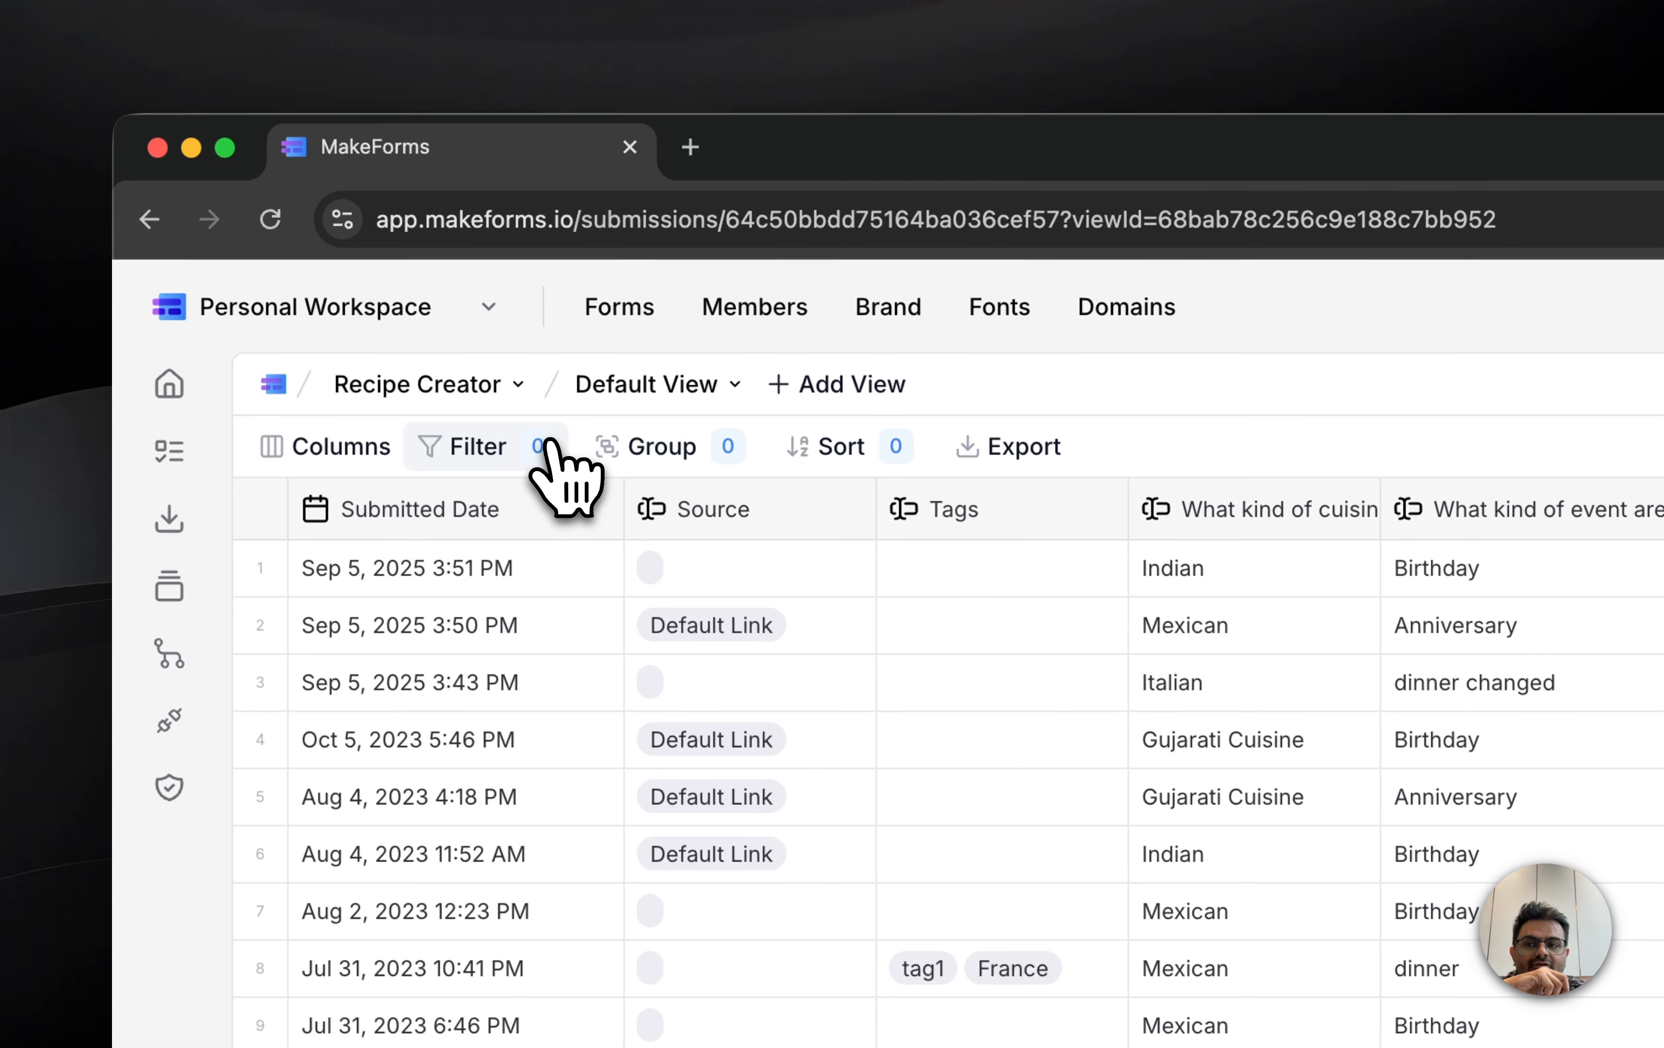
# Step: Open the list of fields available for filtering the Default View
pyautogui.click(43, 320)
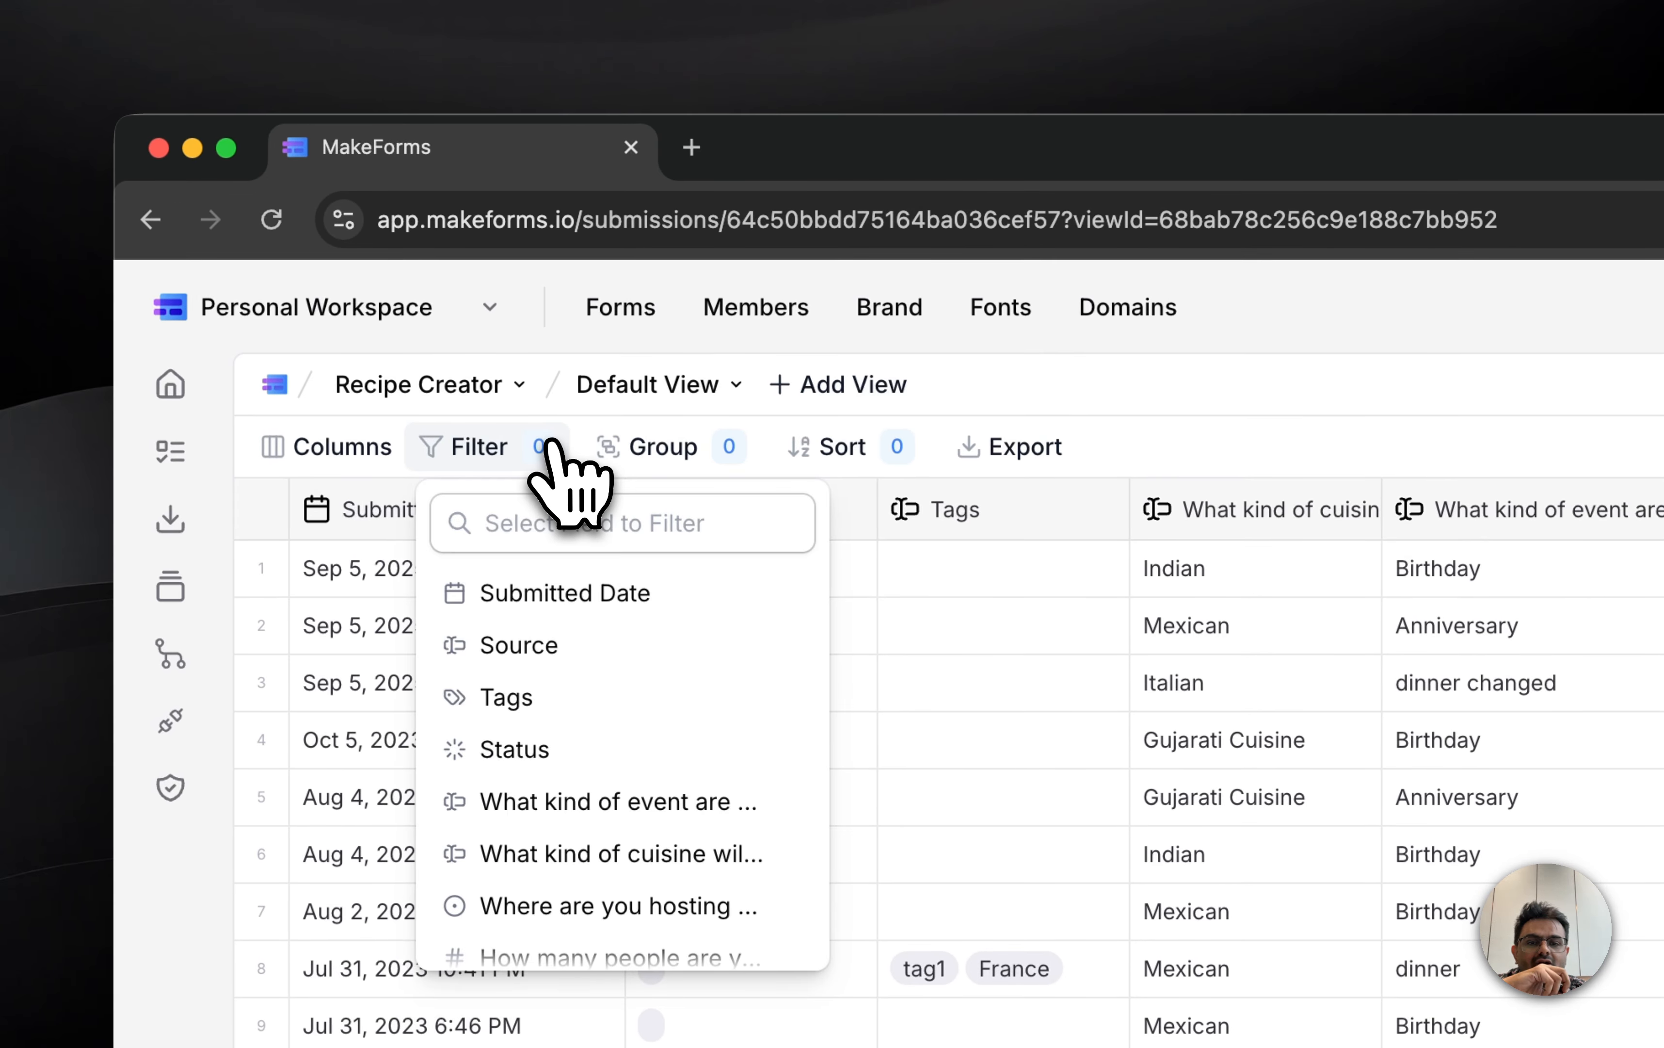